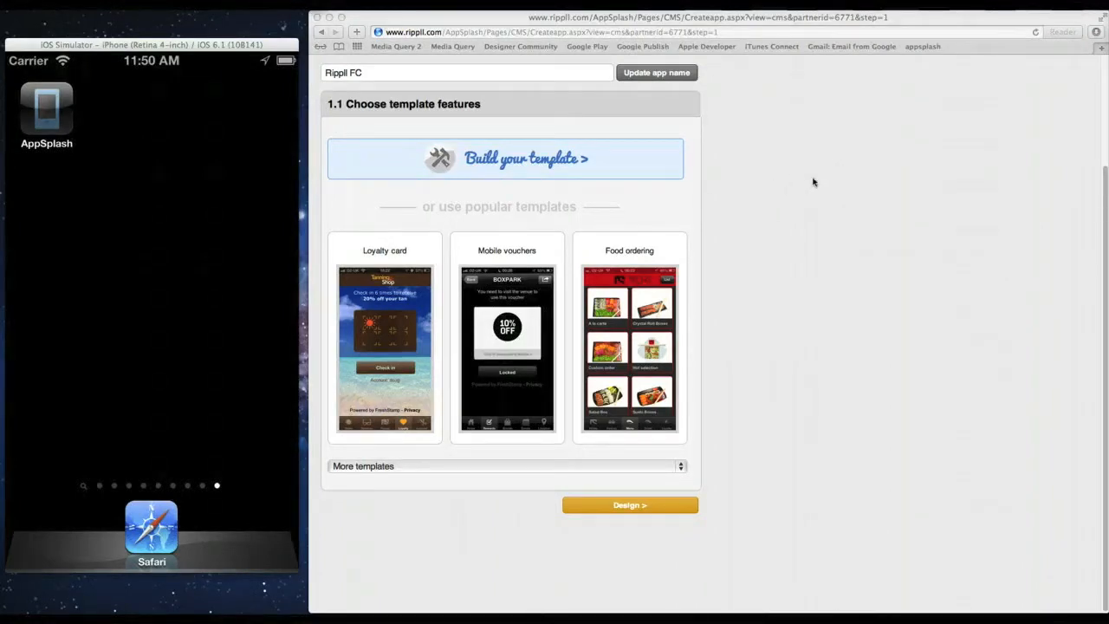
Step: Build a custom template with Home, Places, Events, Video and Social features in that tab bar order, and save it
{"action": "left_click", "coordinate": [528, 156]}
{"action": "left_click", "coordinate": [505, 161]}
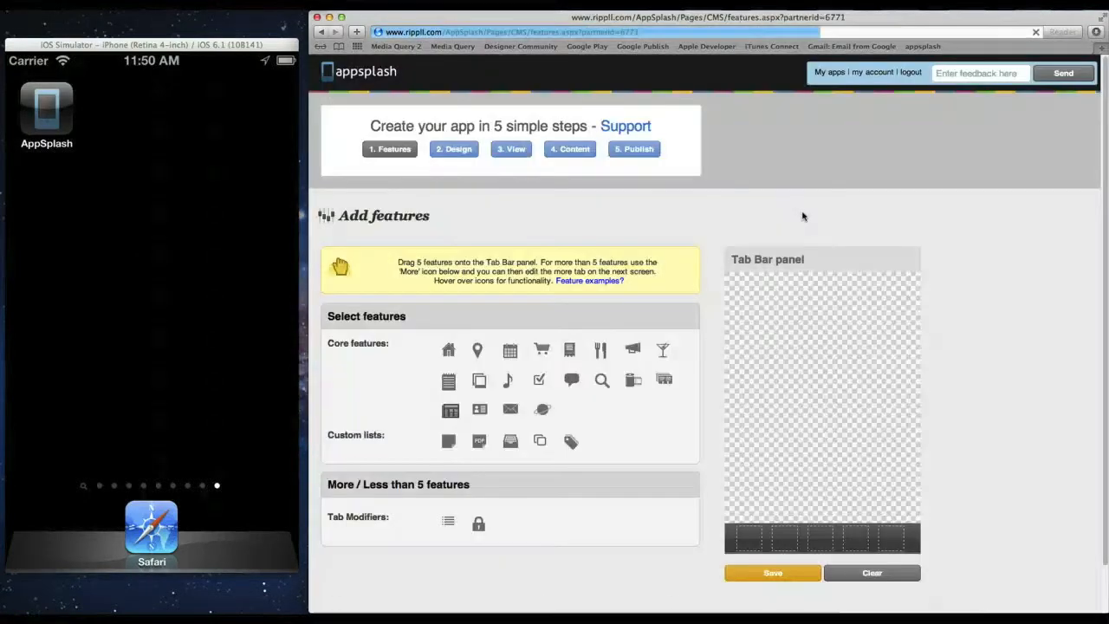
{"action": "scroll", "coordinate": [742, 150], "scroll_direction": "down", "scroll_amount": 1}
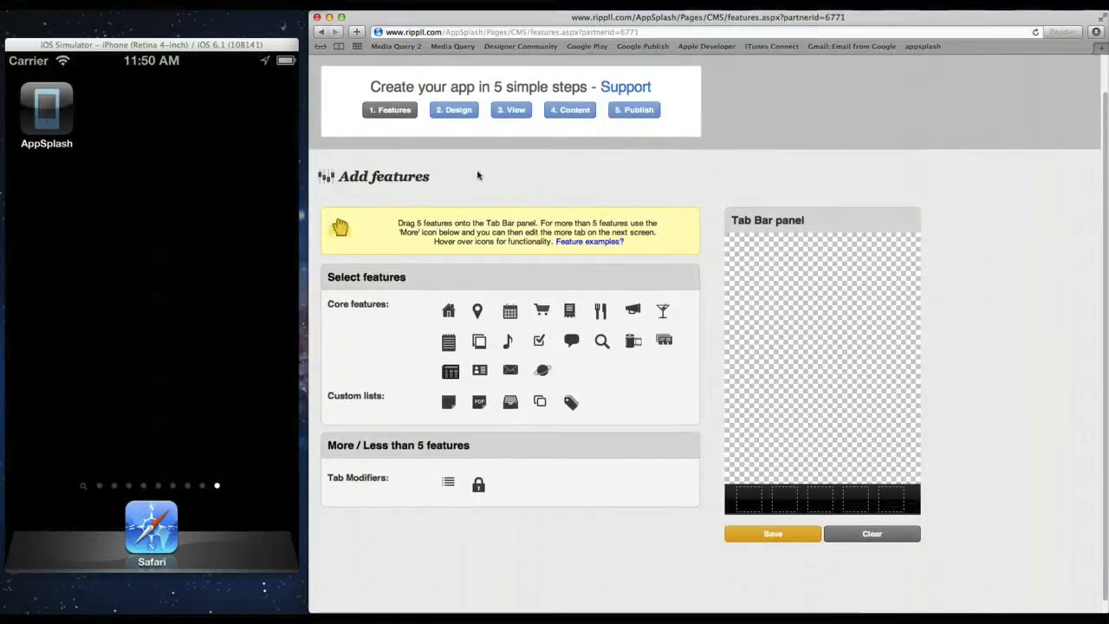
{"action": "left_click_drag", "start_coordinate": [448, 310], "coordinate": [750, 501]}
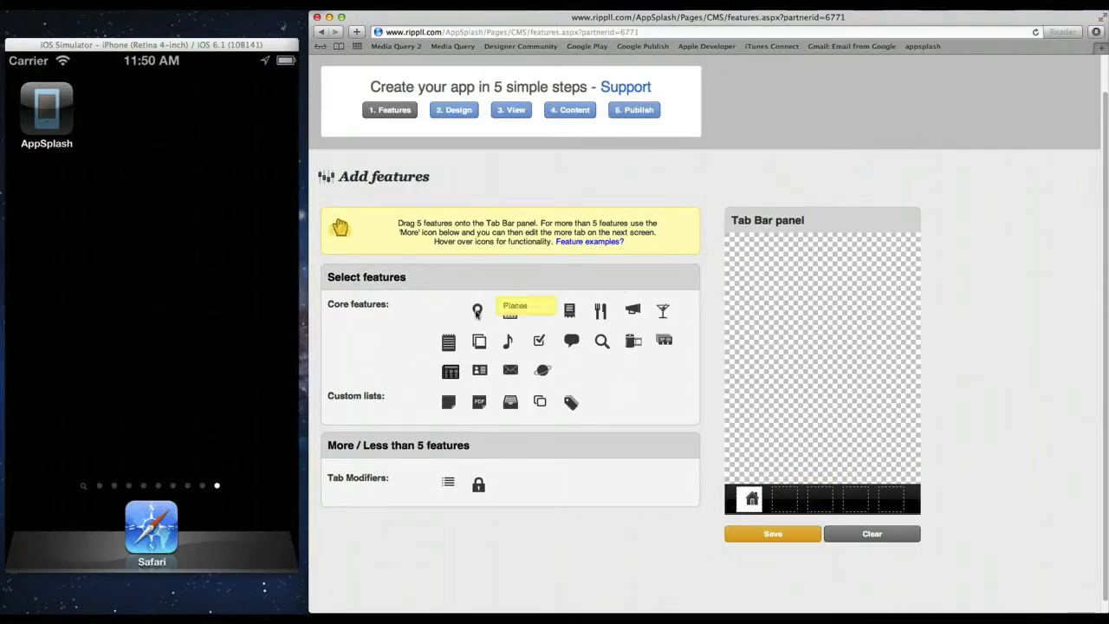
{"action": "left_click_drag", "start_coordinate": [477, 310], "coordinate": [785, 503]}
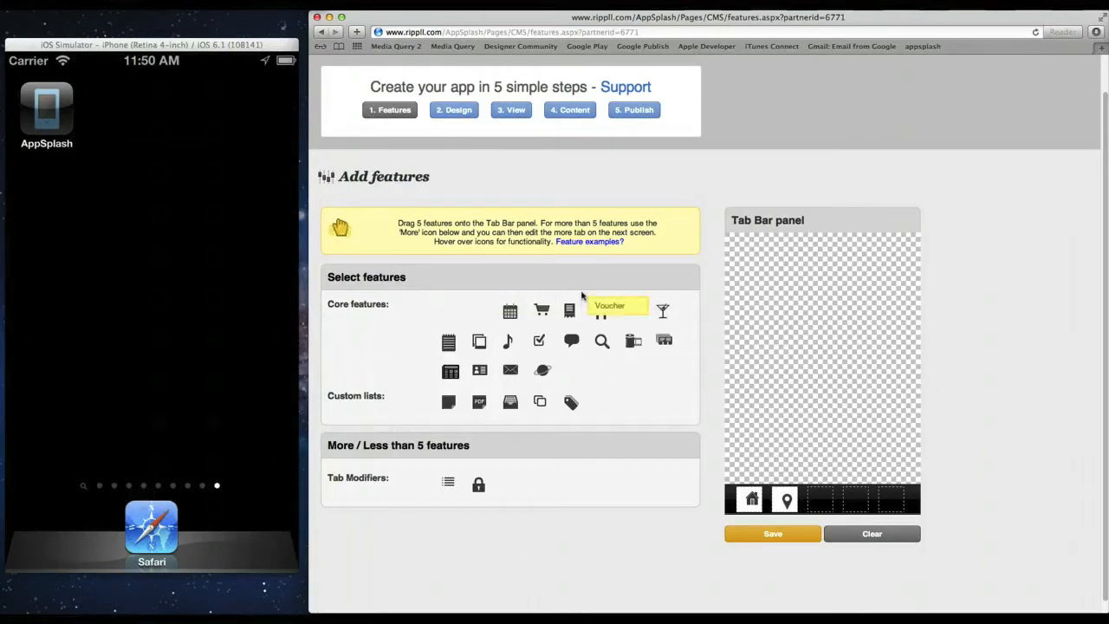
{"action": "left_click_drag", "start_coordinate": [509, 312], "coordinate": [820, 499]}
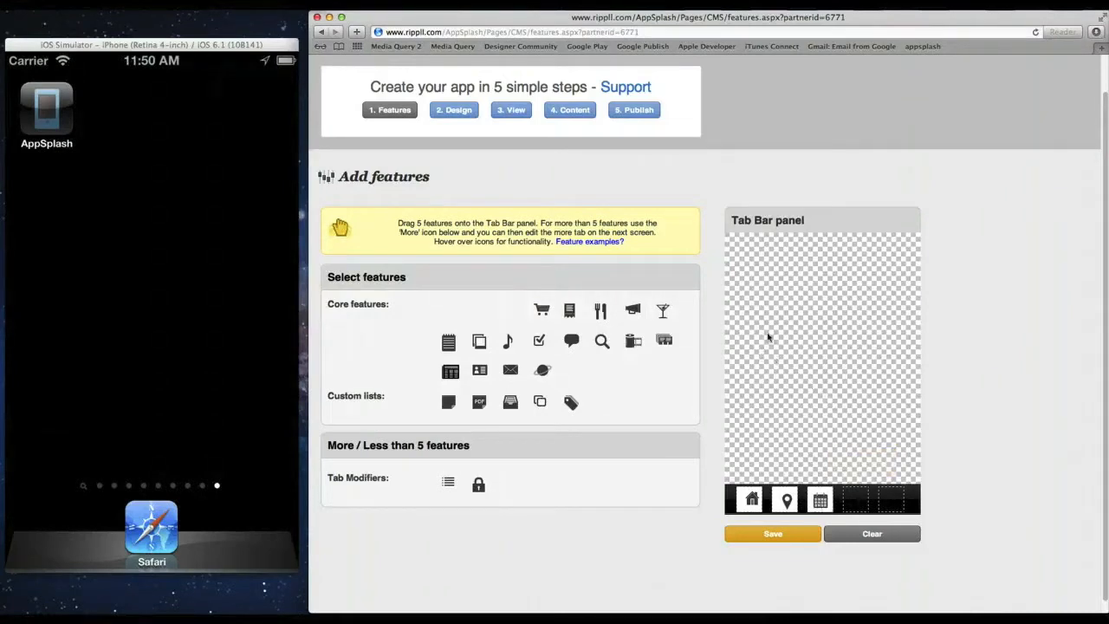
{"action": "left_click_drag", "start_coordinate": [633, 341], "coordinate": [856, 501]}
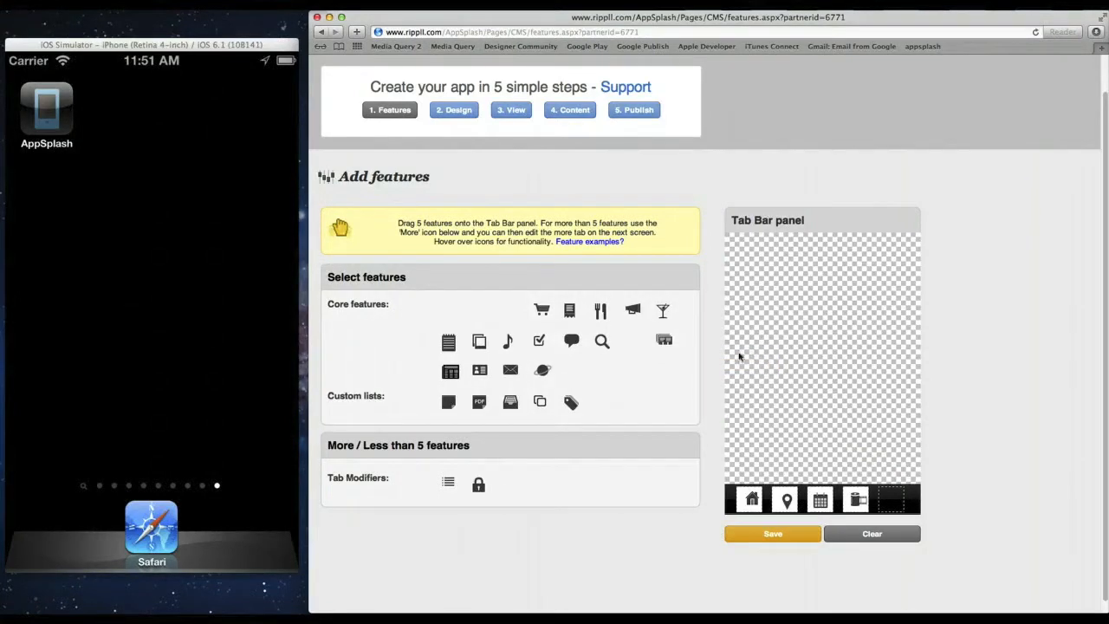
{"action": "left_click_drag", "start_coordinate": [635, 310], "coordinate": [892, 498]}
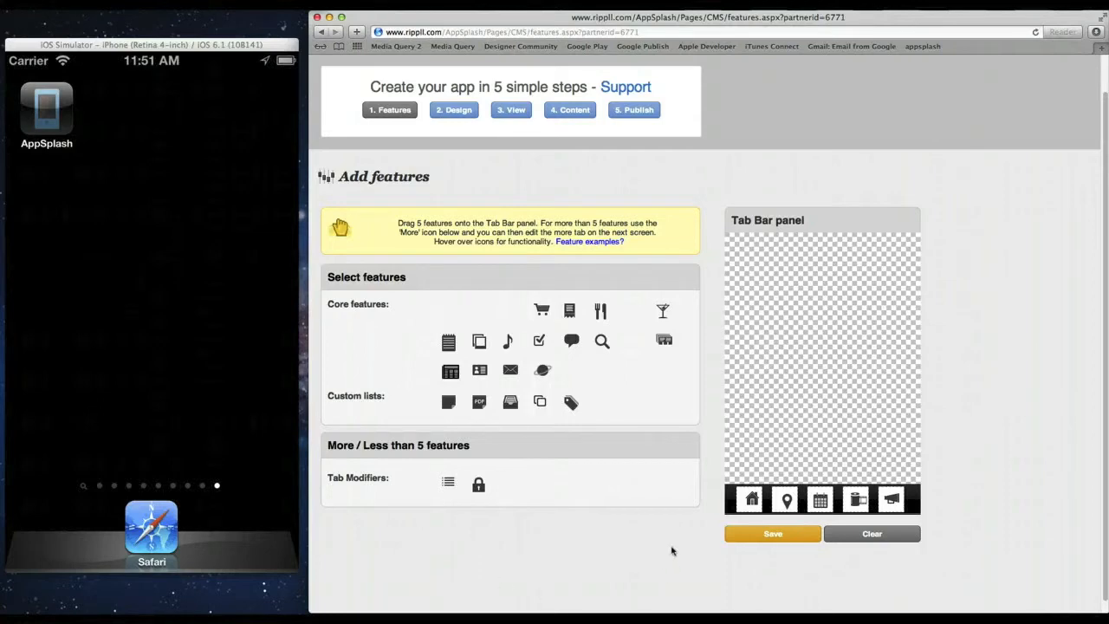
{"action": "left_click", "coordinate": [755, 539]}
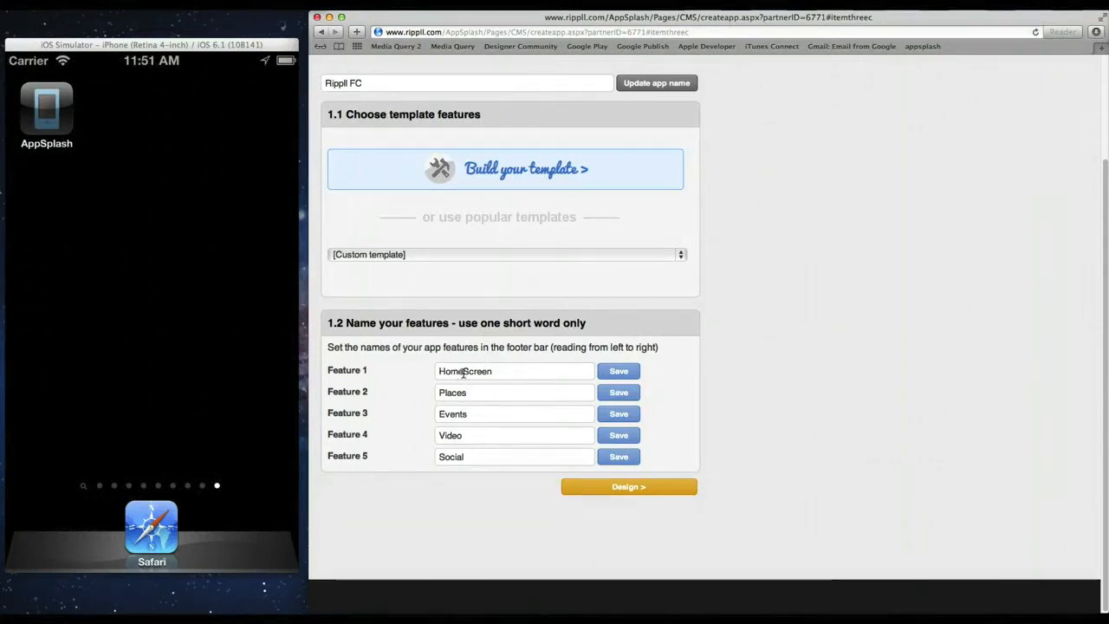
Step: Shorten the name of feature 1 to Home and save it
{"action": "left_click", "coordinate": [500, 371]}
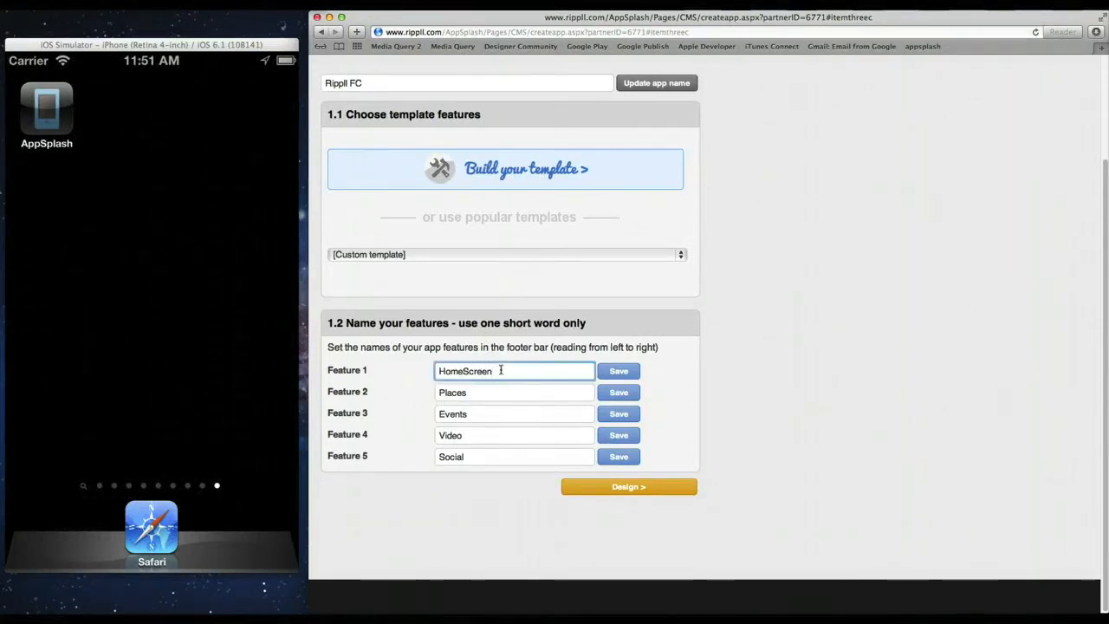
{"action": "key", "text": "BackSpace"}
{"action": "key", "text": "BackSpace"}
{"action": "key", "text": "BackSpace"}
{"action": "key", "text": "BackSpace"}
{"action": "key", "text": "BackSpace"}
{"action": "key", "text": "BackSpace"}
{"action": "key", "text": "Return"}
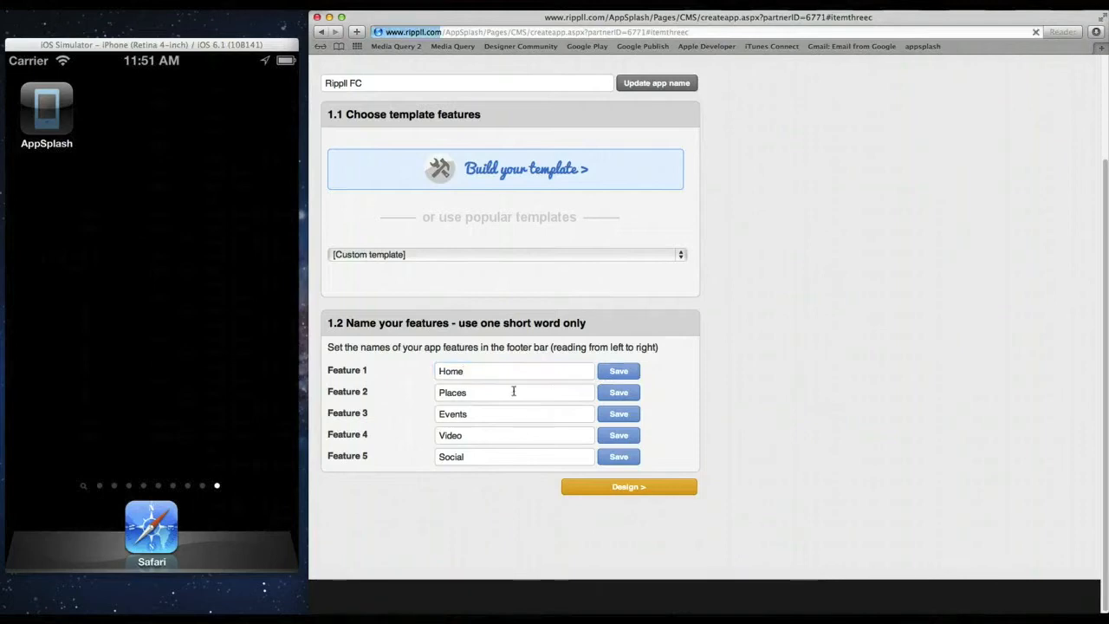
Step: Rename feature 2 as Stadiums and feature 3 as Fixtures
{"action": "double_click", "coordinate": [479, 401]}
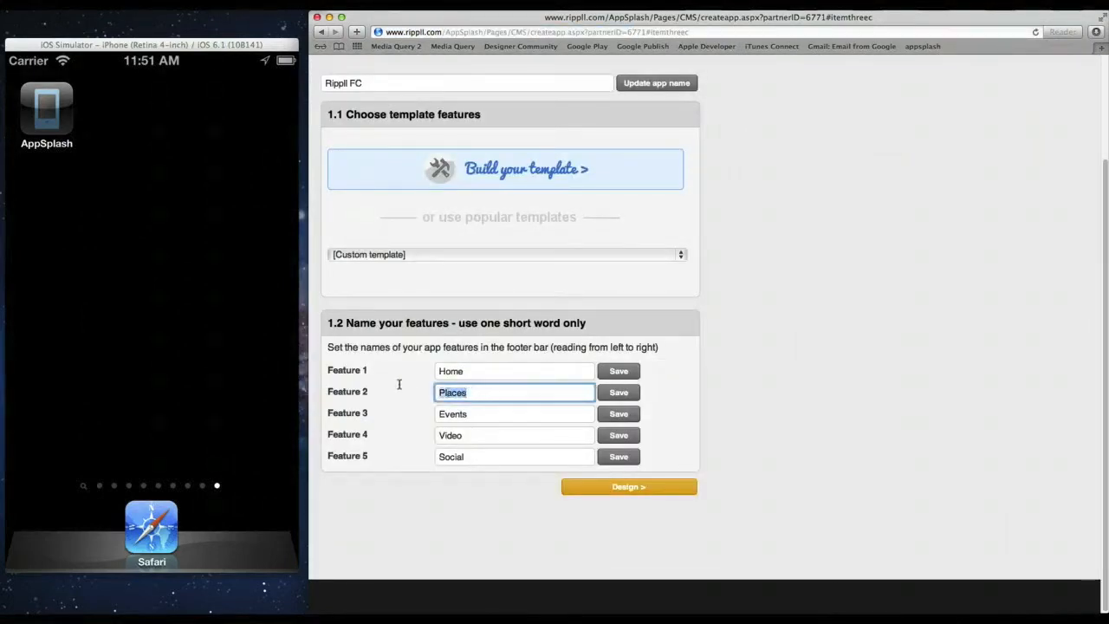
{"action": "type", "text": "Stadiums"}
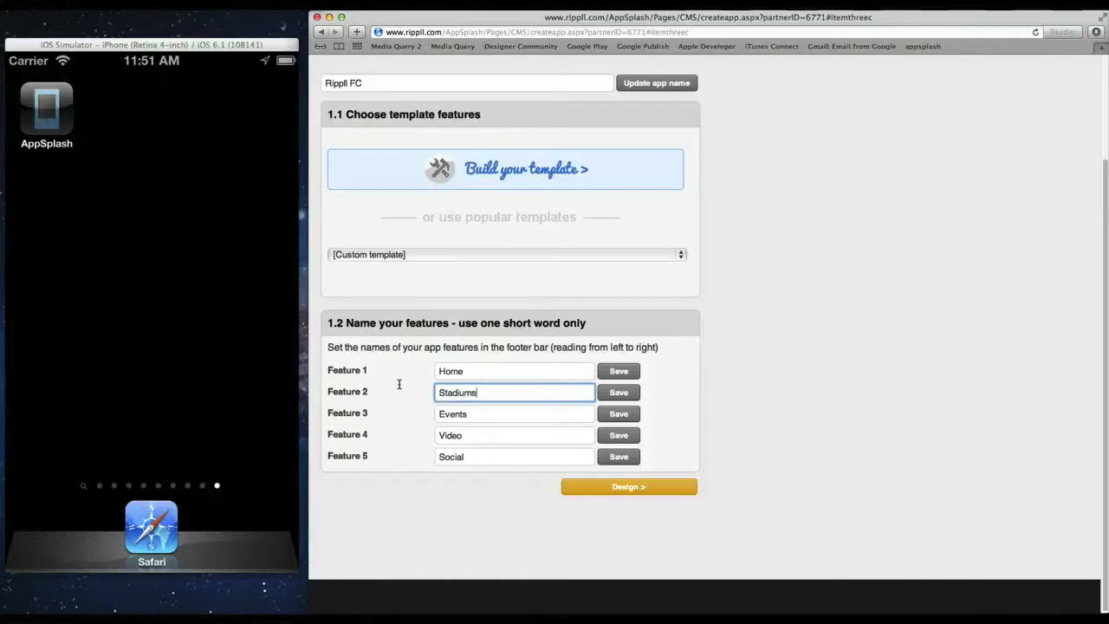
{"action": "left_click", "coordinate": [495, 416]}
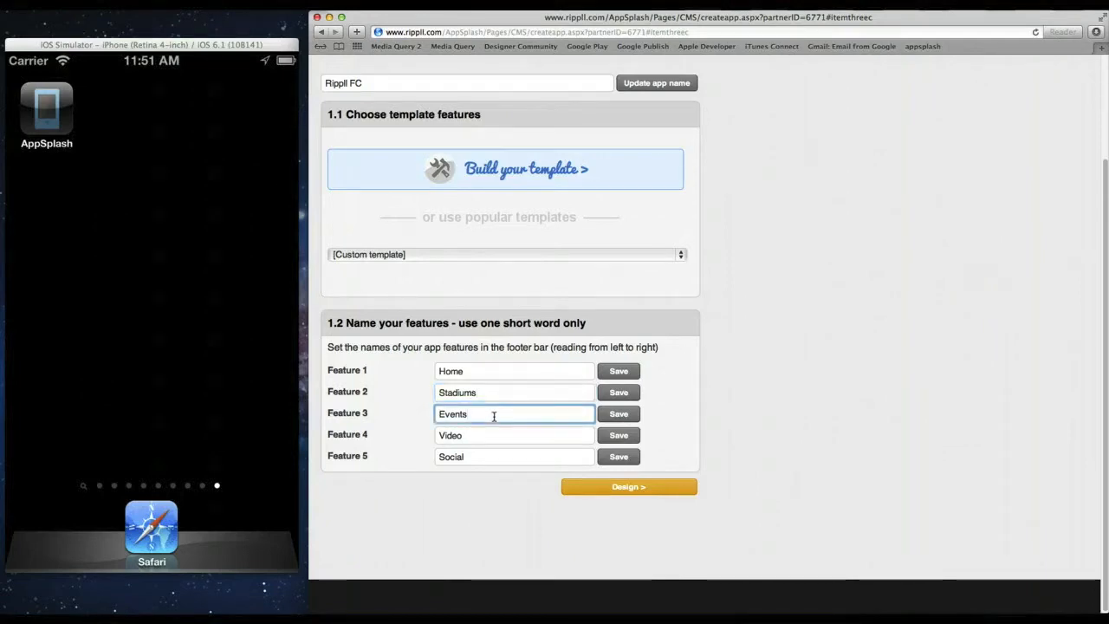
{"action": "left_click_drag", "start_coordinate": [468, 415], "coordinate": [416, 414]}
{"action": "type", "text": "Fixture"}
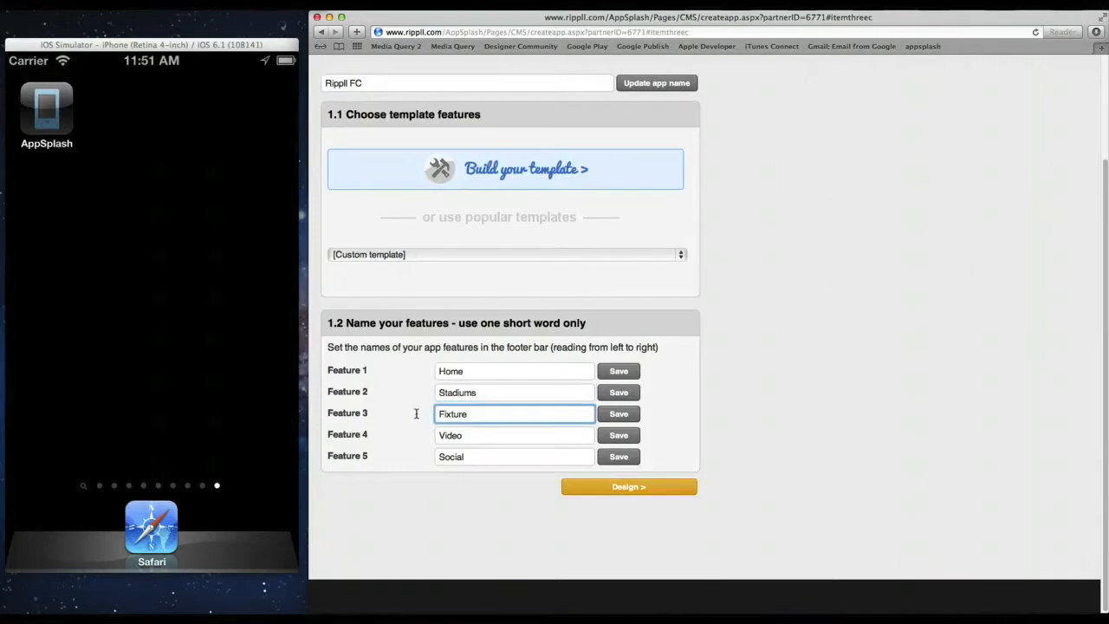
{"action": "type", "text": "s"}
Step: Rename feature 5 as Twitter and save the name
{"action": "key", "text": "Tab"}
{"action": "key", "text": "Tab"}
{"action": "type", "text": "Tw"}
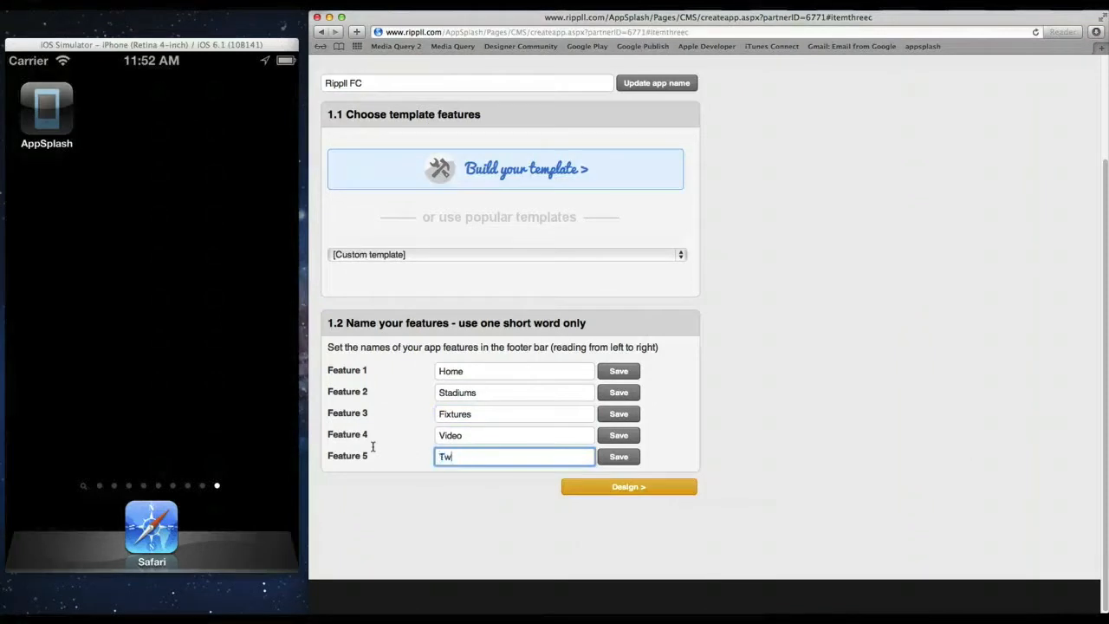
{"action": "left_click", "coordinate": [618, 458]}
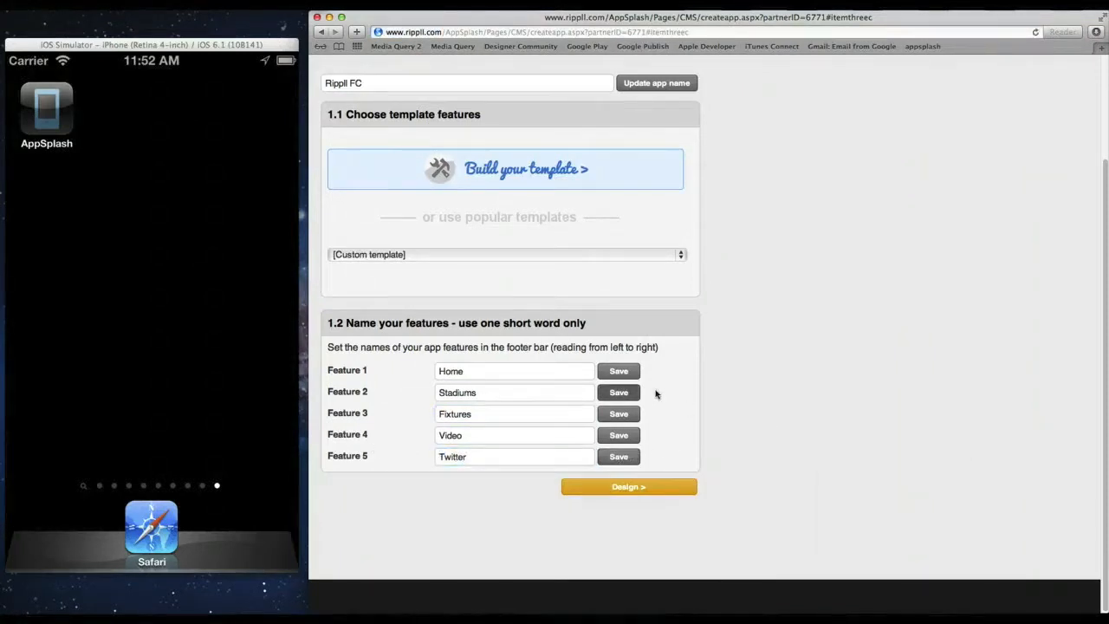
Step: Proceed to the app design stage, try the Desire colour theme, and settle on the Ivory theme
{"action": "scroll", "coordinate": [530, 433], "scroll_direction": "up", "scroll_amount": 3}
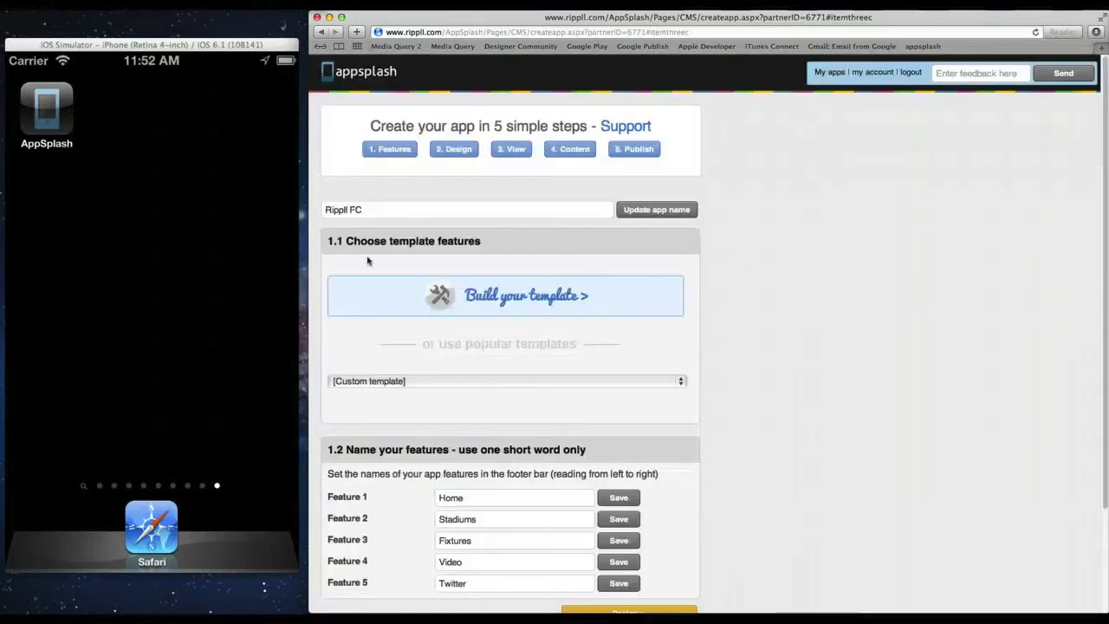
{"action": "scroll", "coordinate": [634, 409], "scroll_direction": "down", "scroll_amount": 3}
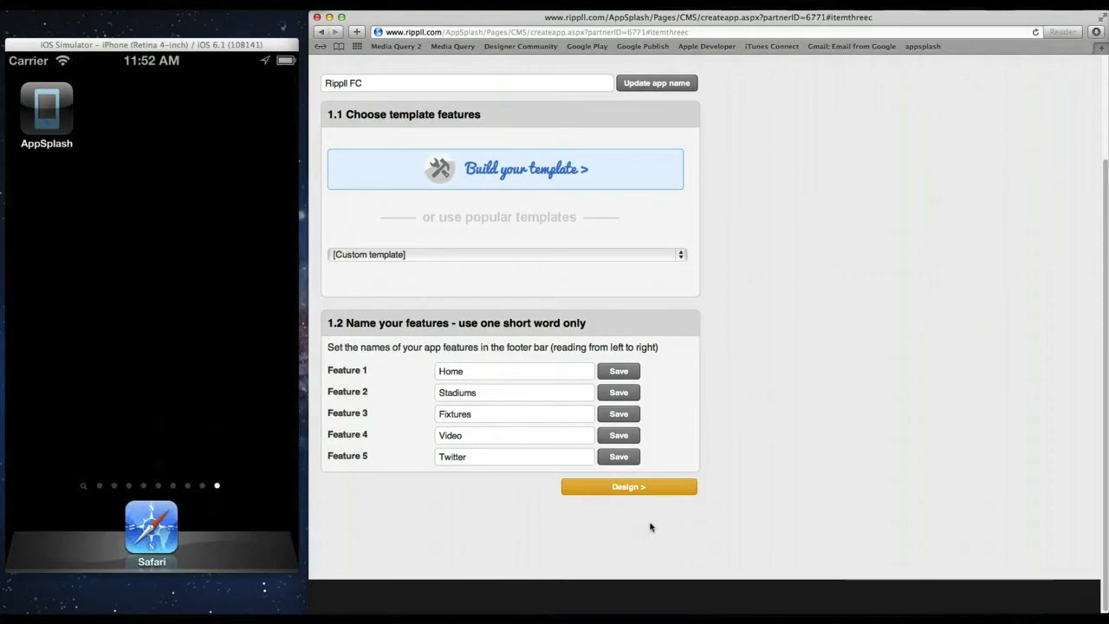
{"action": "left_click", "coordinate": [631, 490]}
{"action": "scroll", "coordinate": [833, 410], "scroll_direction": "down", "scroll_amount": 2}
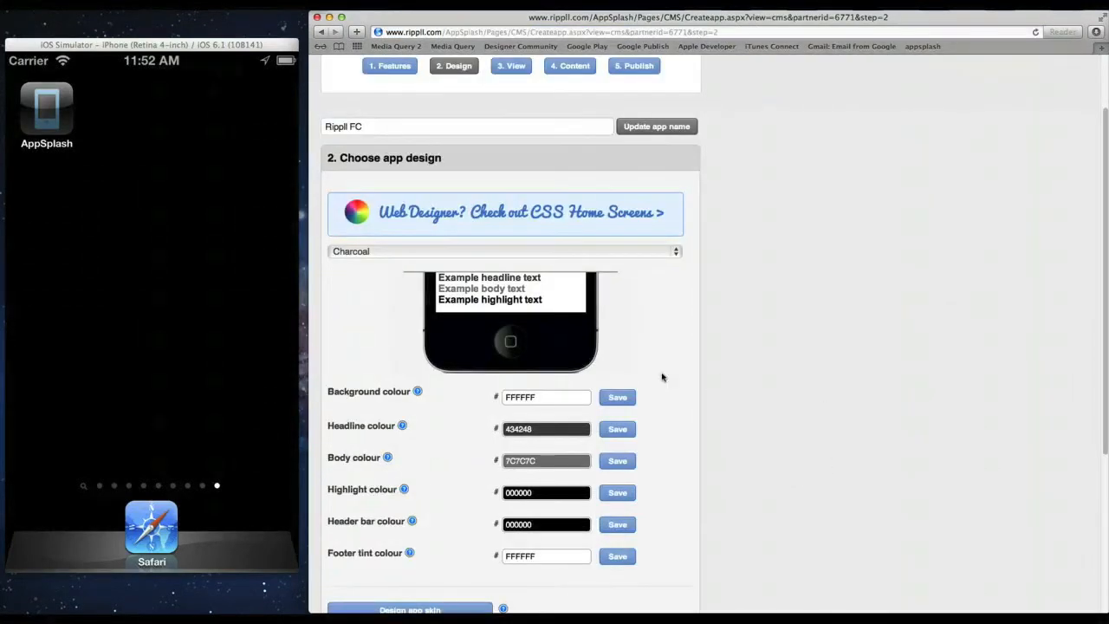
{"action": "left_click", "coordinate": [656, 252]}
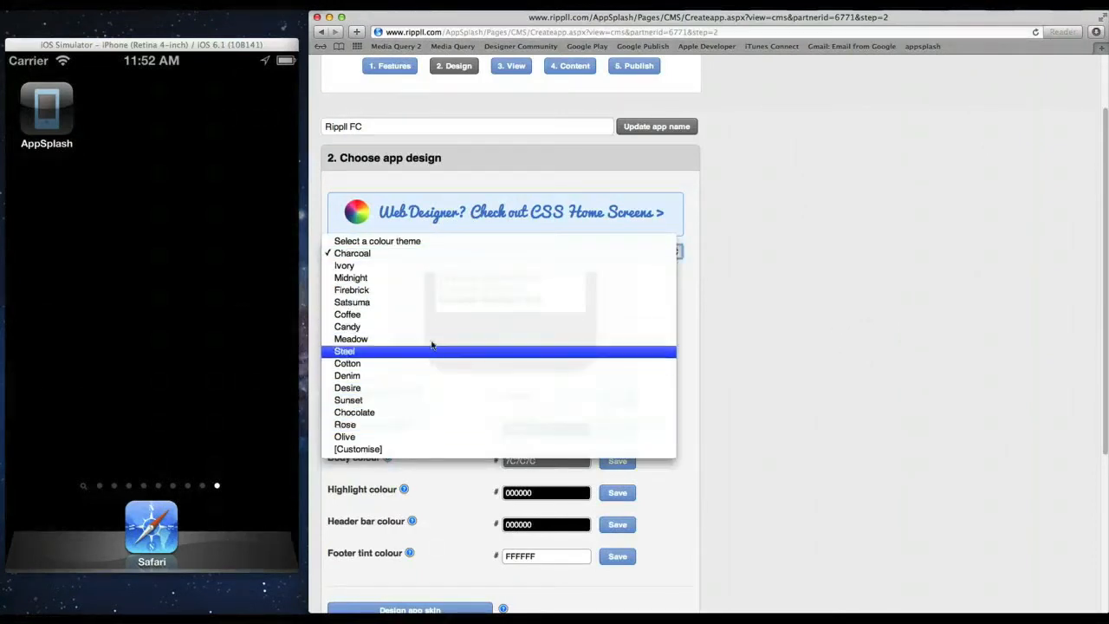
{"action": "left_click", "coordinate": [419, 388]}
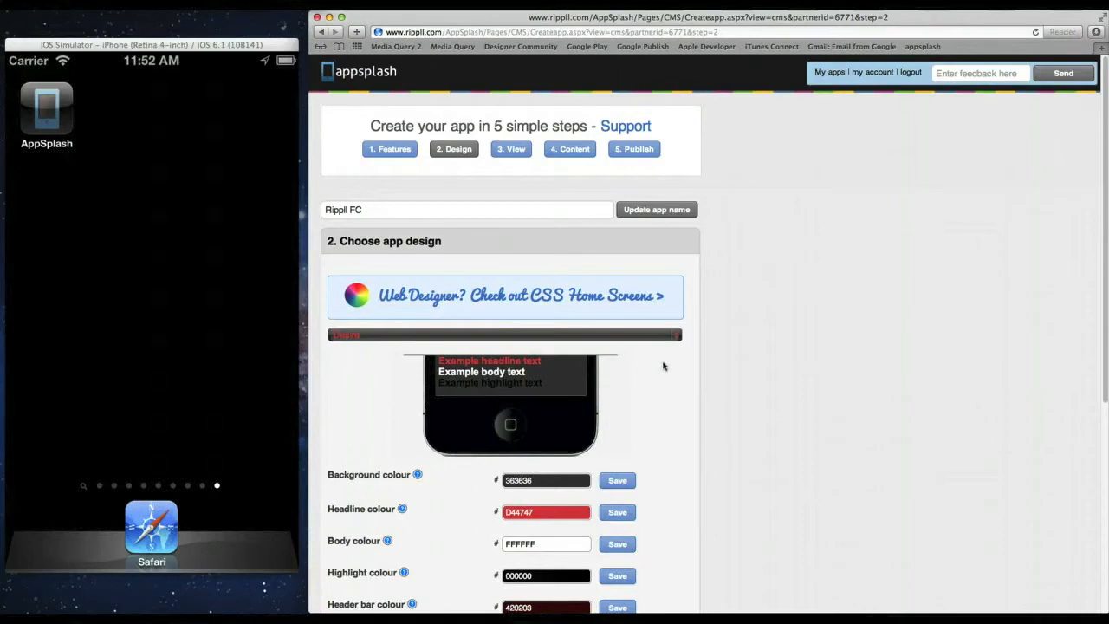
{"action": "left_click", "coordinate": [662, 337]}
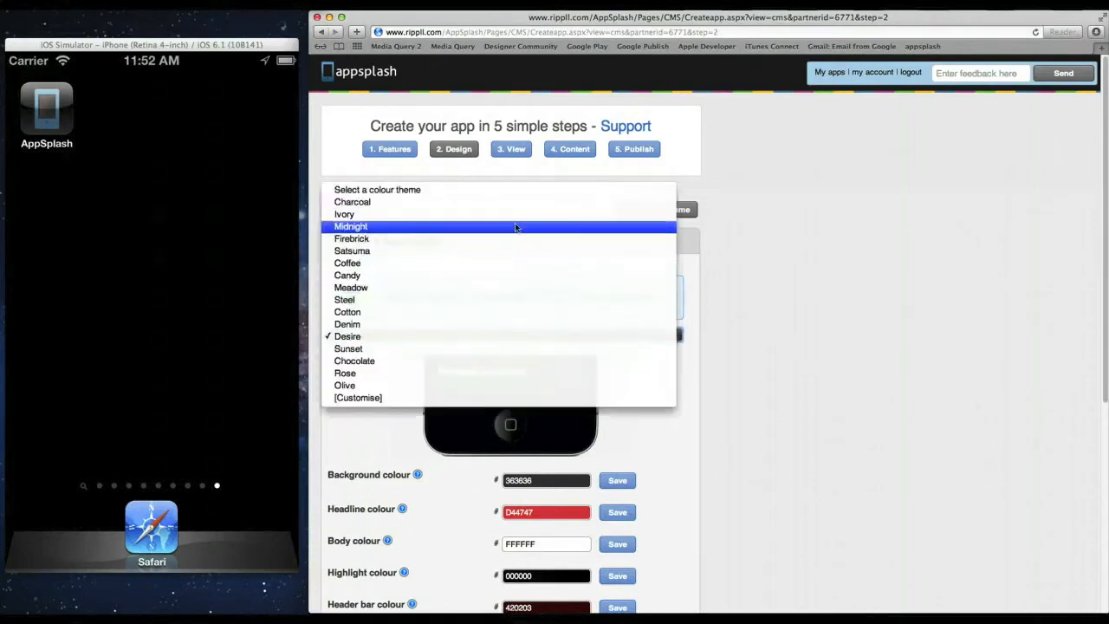
{"action": "left_click", "coordinate": [518, 215]}
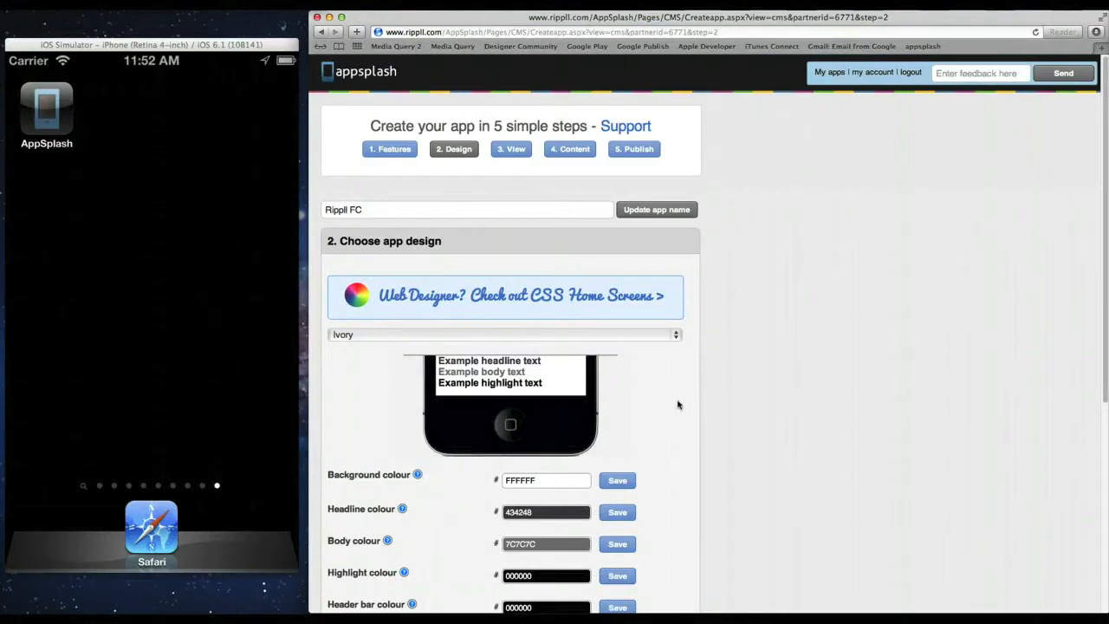
Step: Examine the colour picker for the app's background colour without choosing a new colour
{"action": "scroll", "coordinate": [680, 412], "scroll_direction": "down", "scroll_amount": 3}
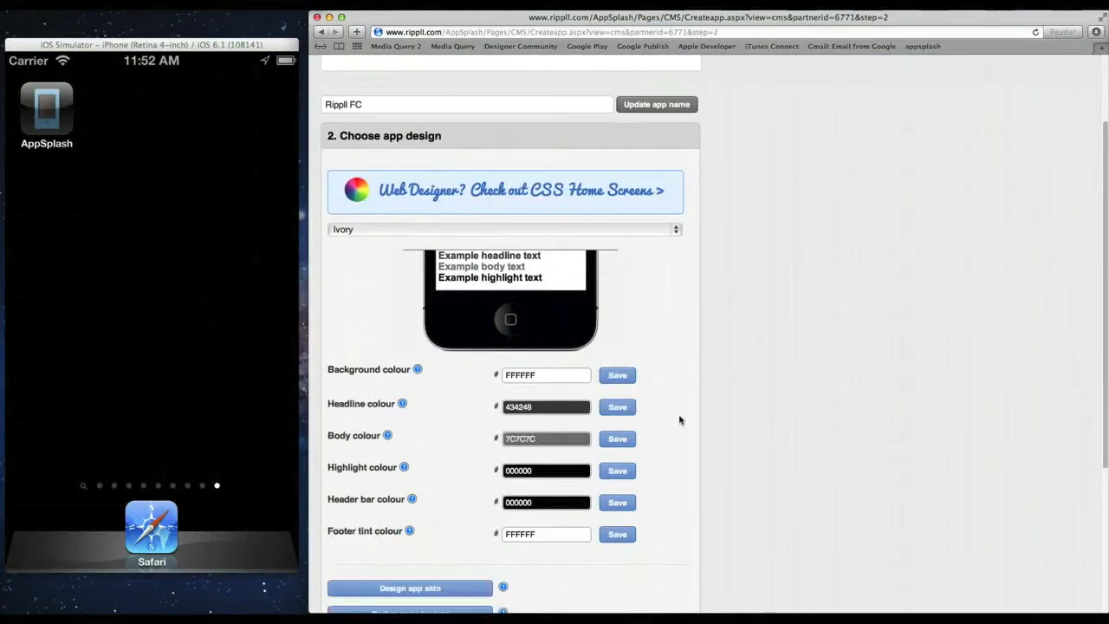
{"action": "left_click", "coordinate": [551, 374]}
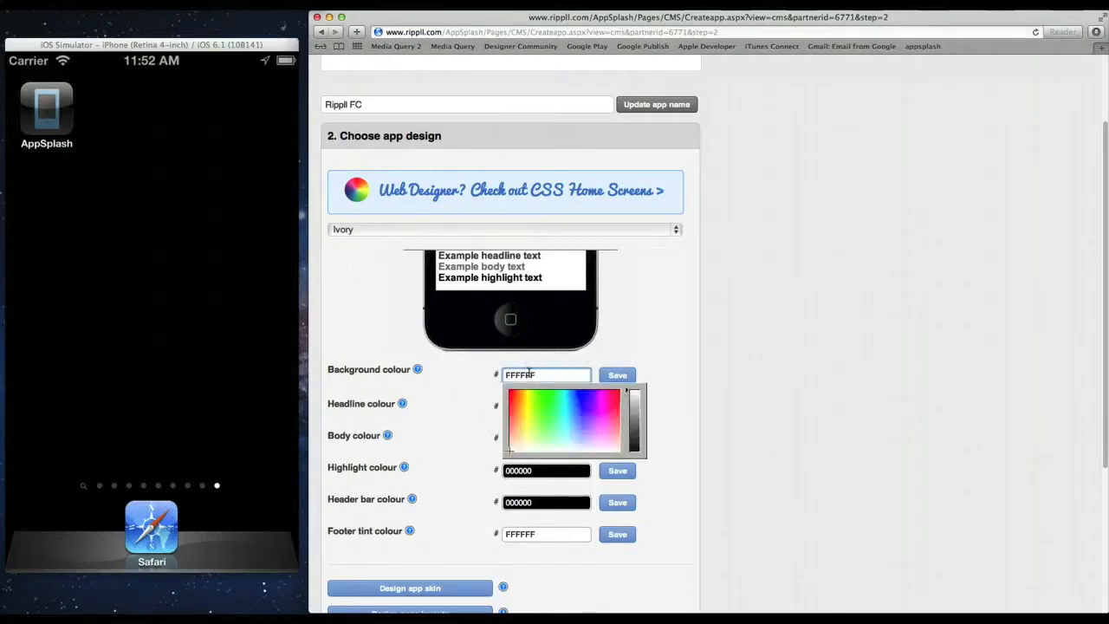
{"action": "left_click", "coordinate": [687, 307]}
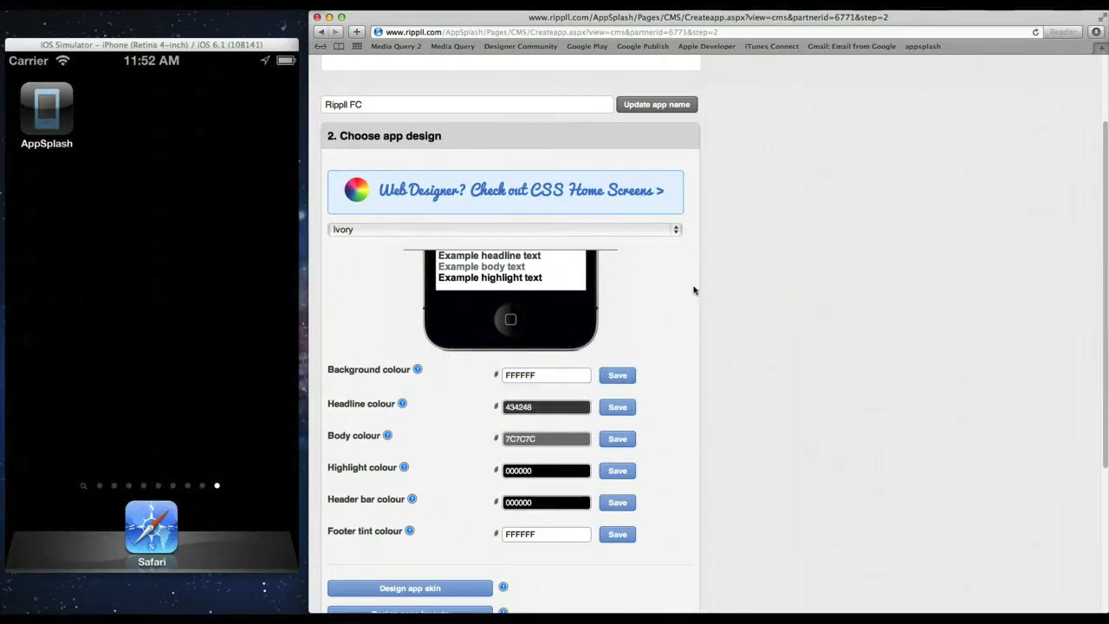
Step: Open the app skin design page and review its image slots for the header bar, row backgrounds and tab icons
{"action": "scroll", "coordinate": [693, 290], "scroll_direction": "down", "scroll_amount": 3}
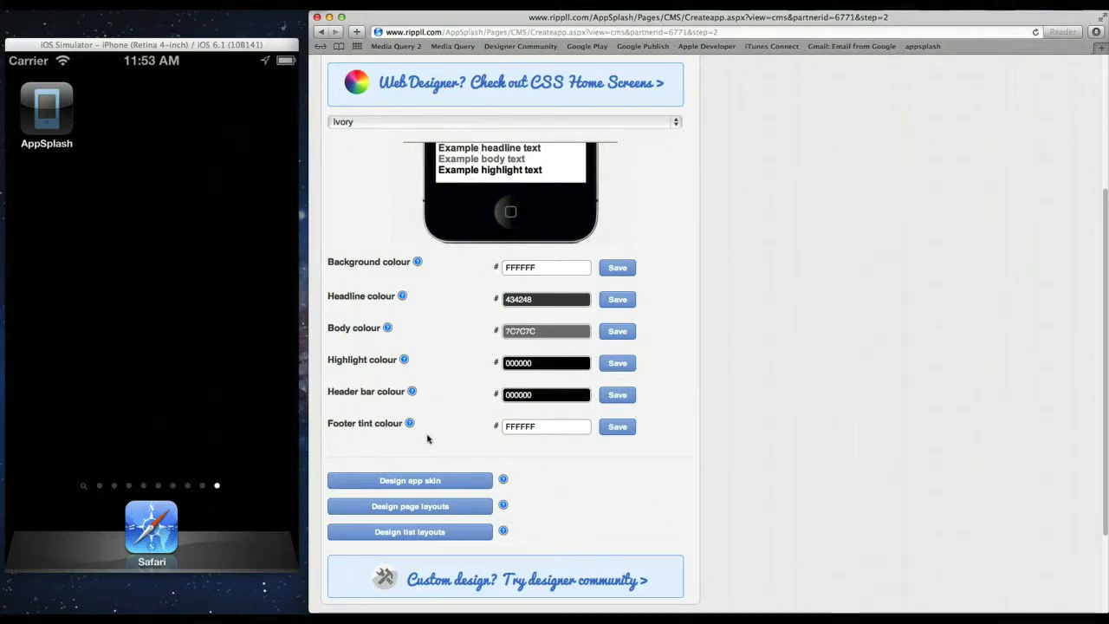
{"action": "left_click", "coordinate": [430, 480]}
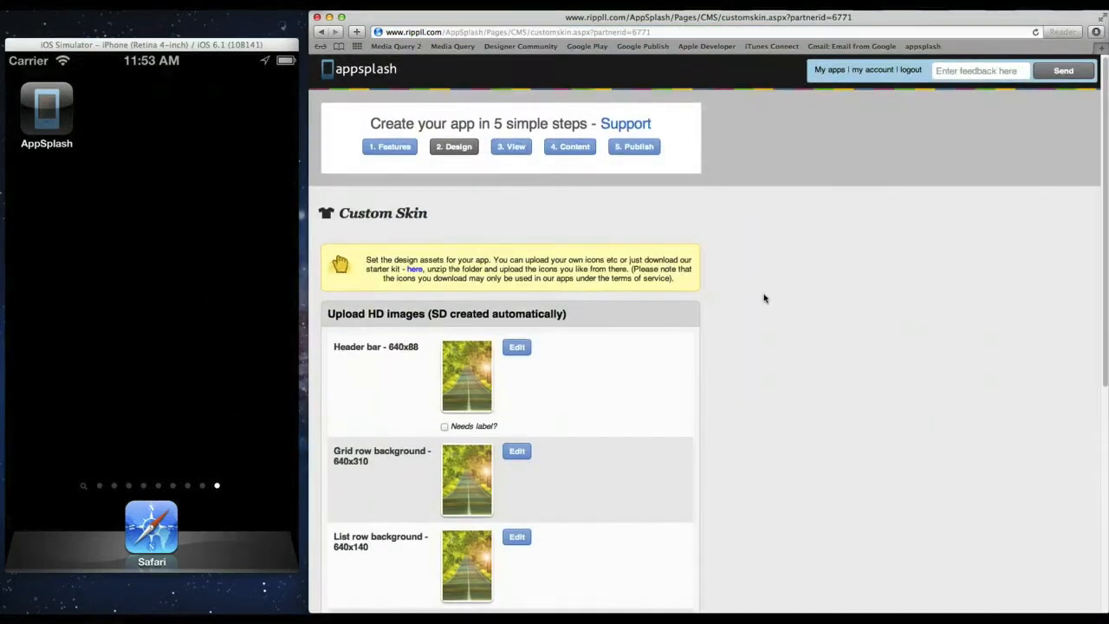
{"action": "scroll", "coordinate": [728, 282], "scroll_direction": "down", "scroll_amount": 2}
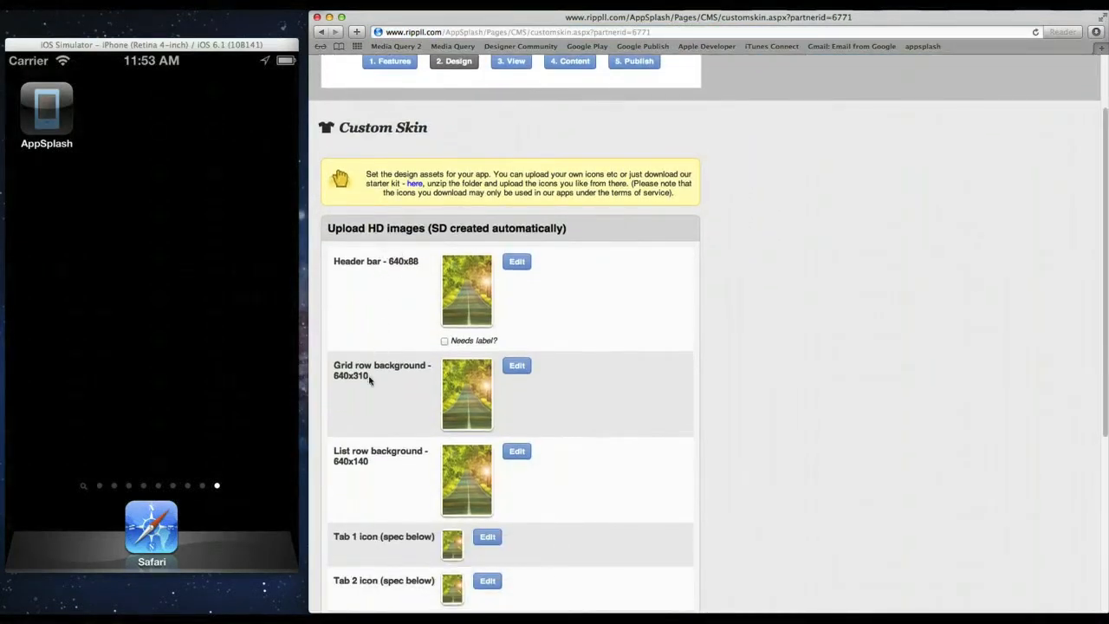
{"action": "scroll", "coordinate": [370, 379], "scroll_direction": "down", "scroll_amount": 2}
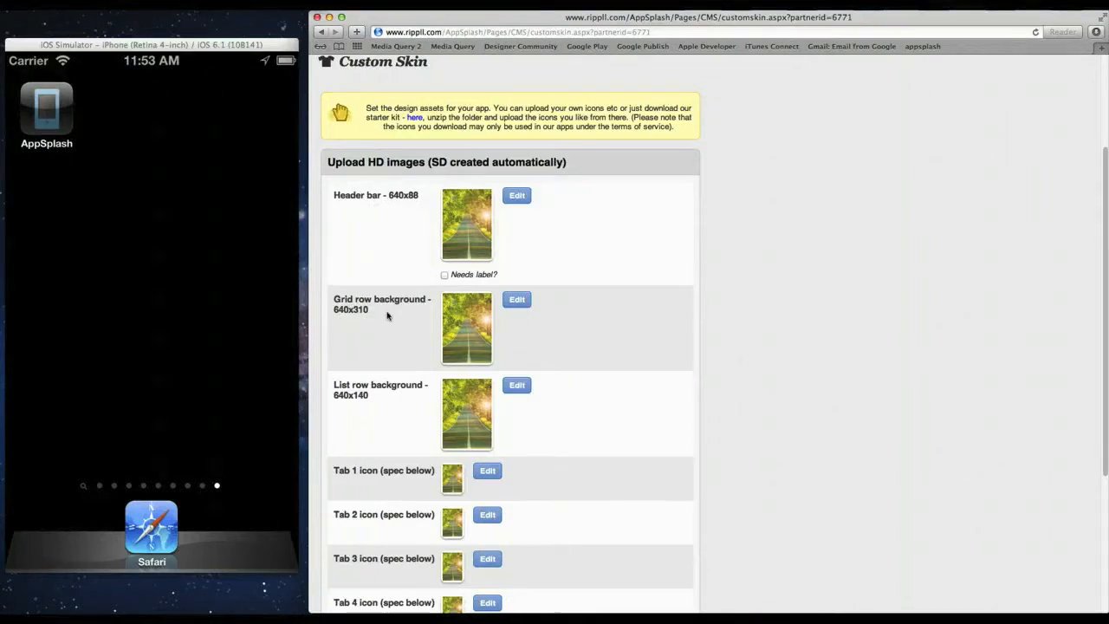
{"action": "scroll", "coordinate": [384, 312], "scroll_direction": "down", "scroll_amount": 5}
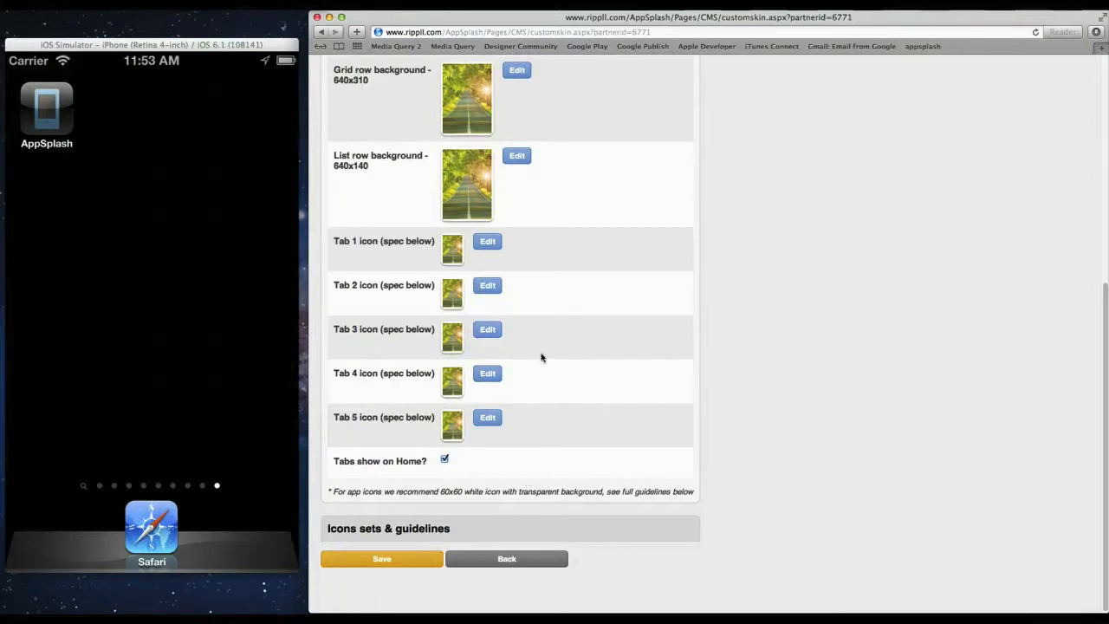
{"action": "scroll", "coordinate": [557, 358], "scroll_direction": "up", "scroll_amount": 6}
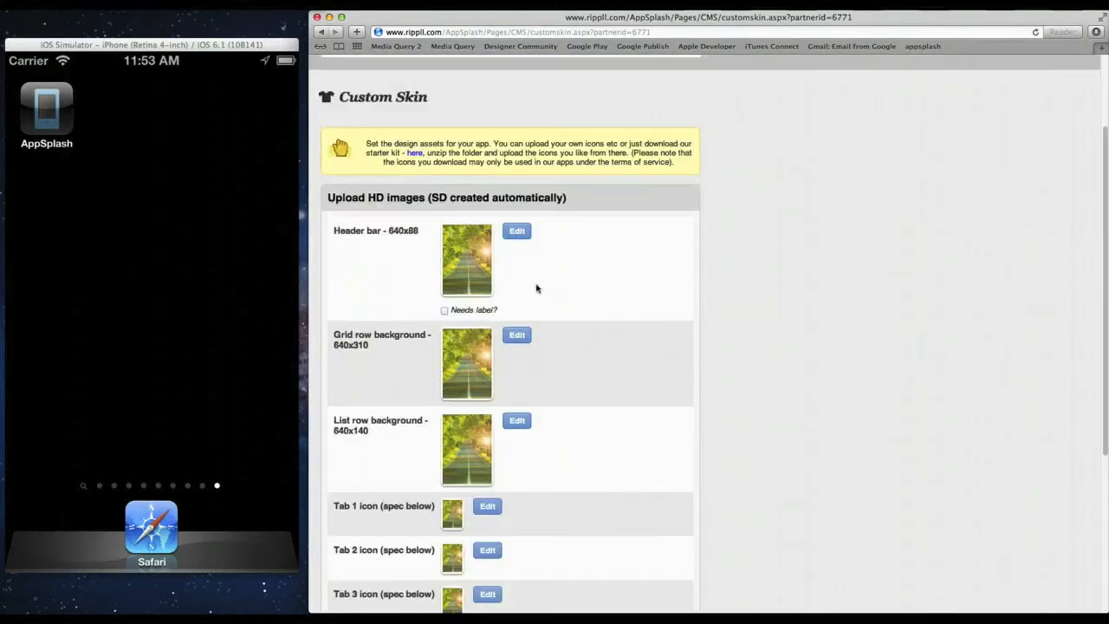
Step: Start replacing the header bar image and browse to the RIPPLL FC folder on the Desktop
{"action": "left_click", "coordinate": [517, 230]}
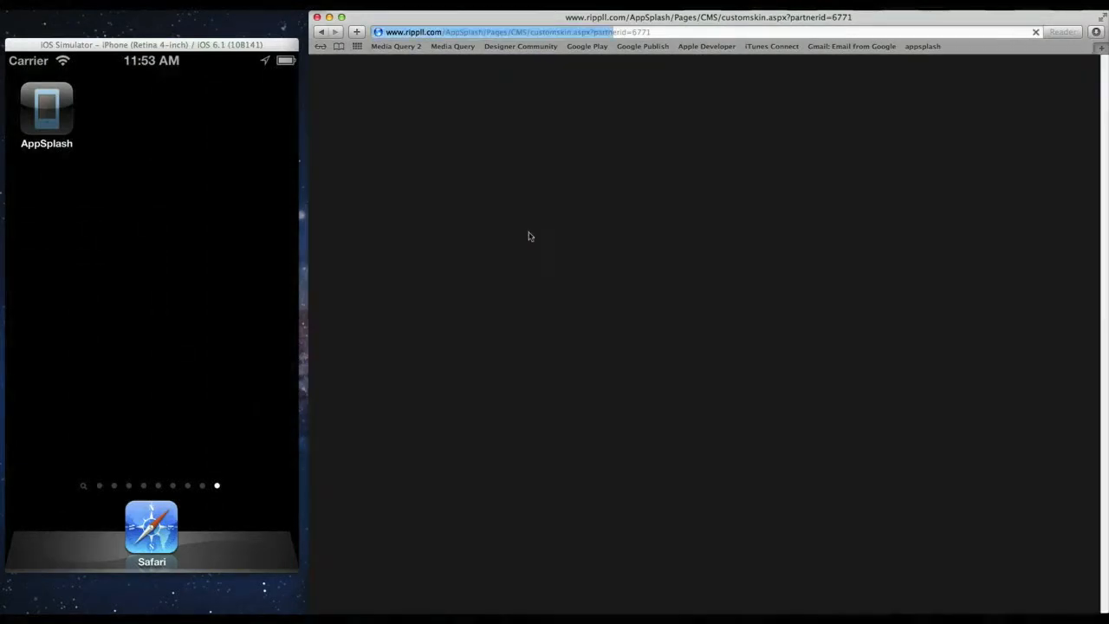
{"action": "left_click", "coordinate": [484, 350]}
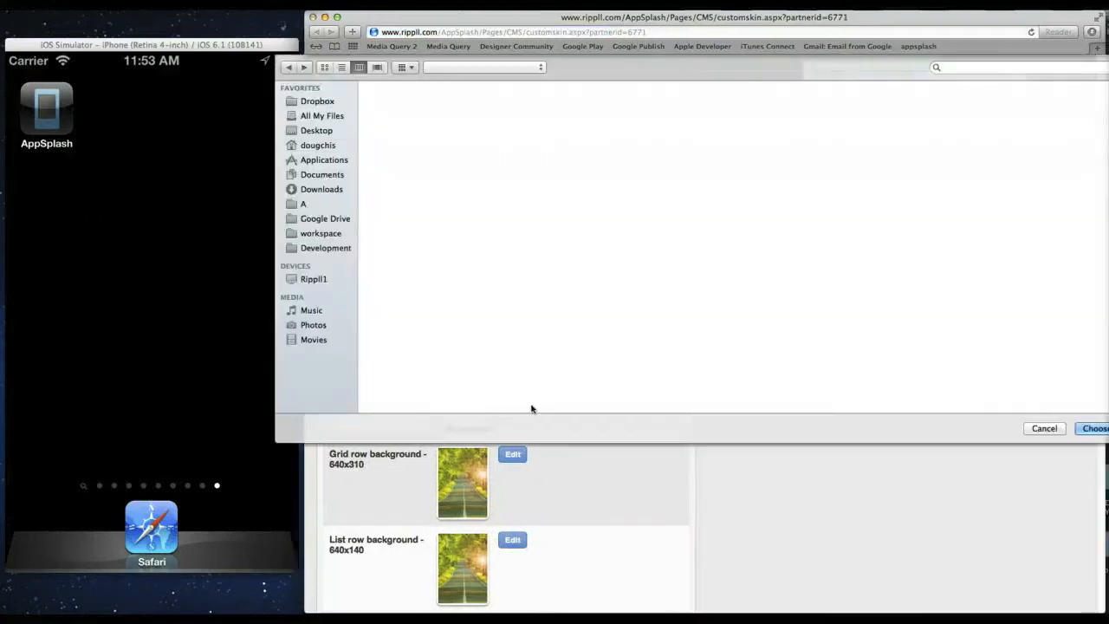
{"action": "left_click", "coordinate": [314, 131]}
{"action": "scroll", "coordinate": [427, 307], "scroll_direction": "down", "scroll_amount": 5}
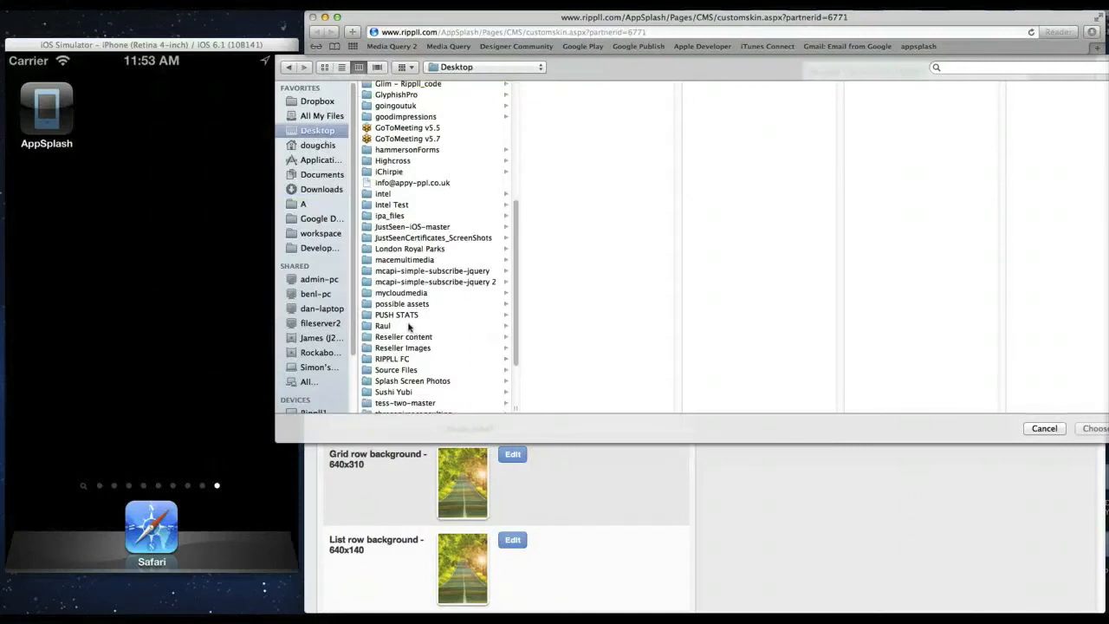
{"action": "scroll", "coordinate": [413, 344], "scroll_direction": "down", "scroll_amount": 3}
{"action": "left_click", "coordinate": [398, 286]}
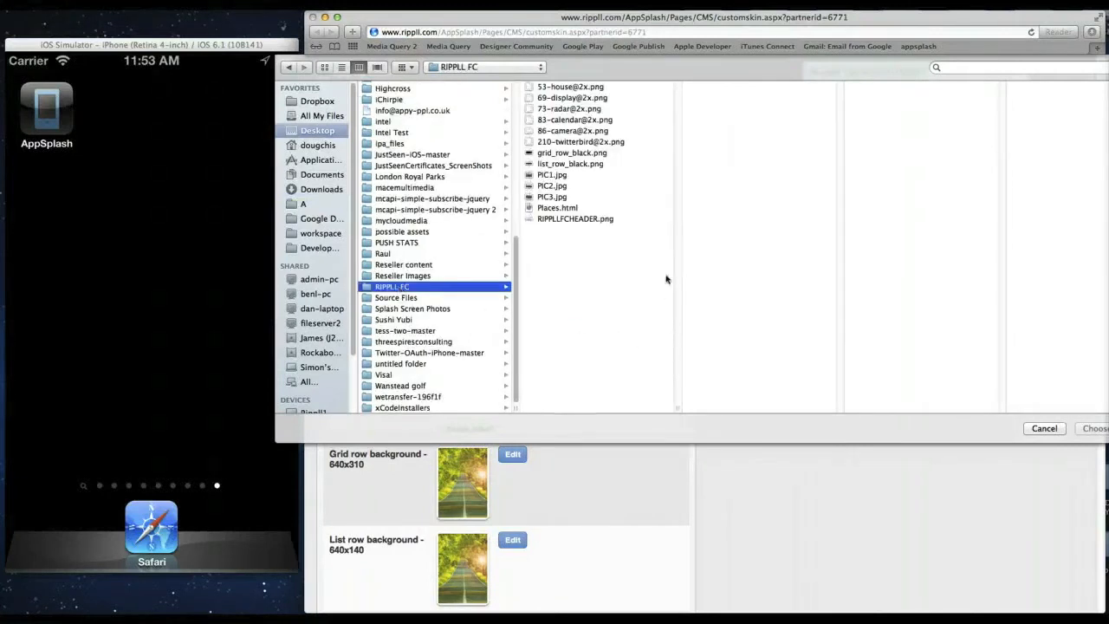
Step: Look through the icon files in the folder, and upload RIPPLLFCHEADER.png as the header bar image
{"action": "left_click", "coordinate": [572, 86]}
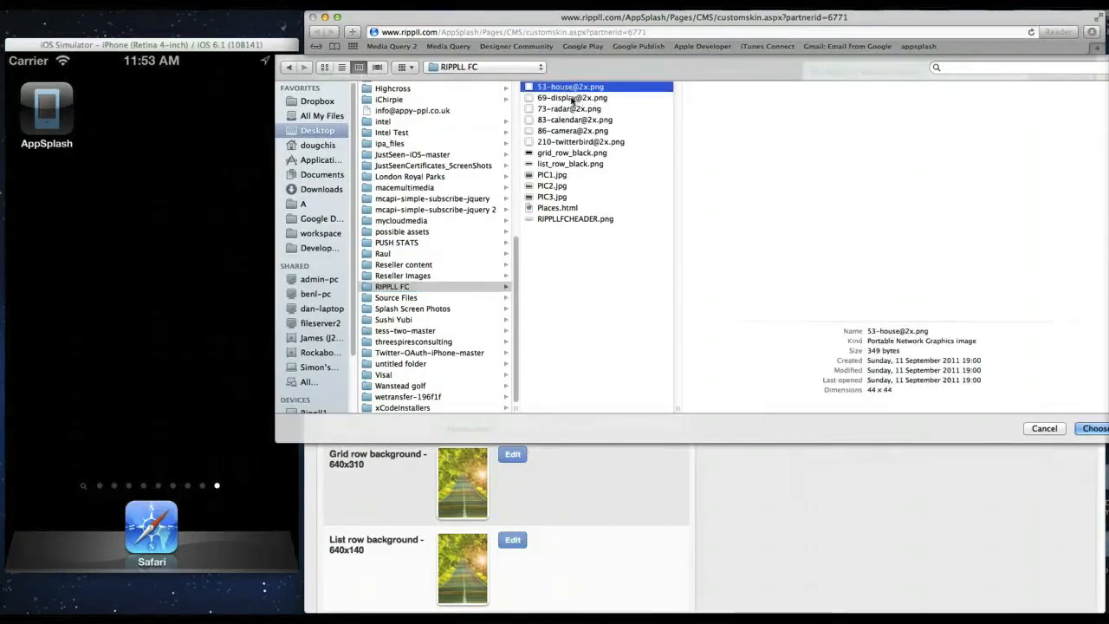
{"action": "left_click", "coordinate": [577, 99]}
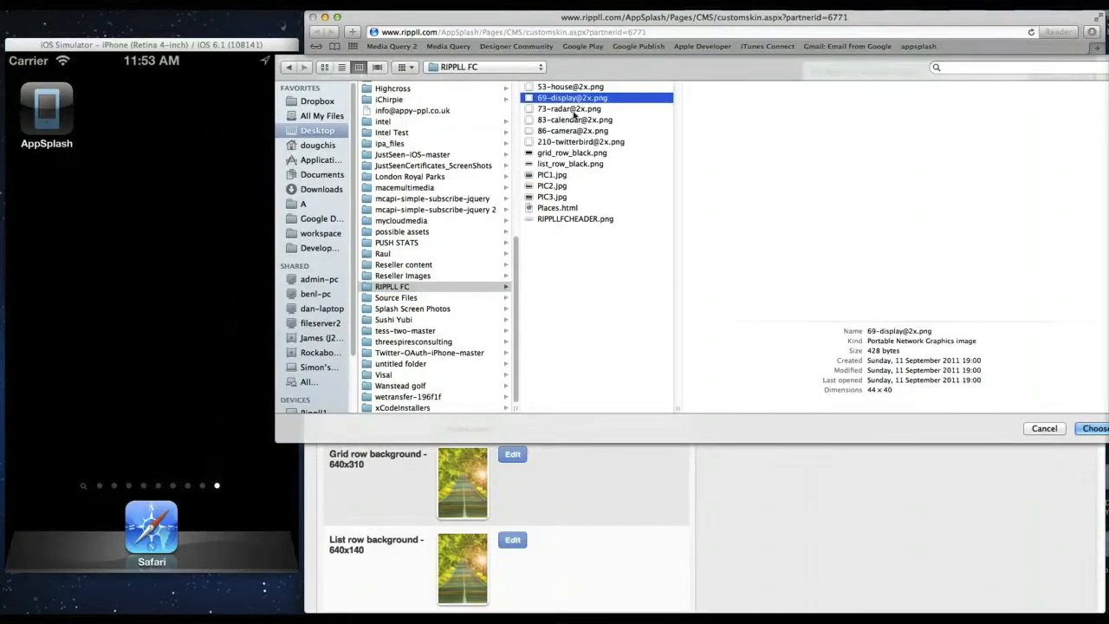
{"action": "left_click", "coordinate": [576, 110]}
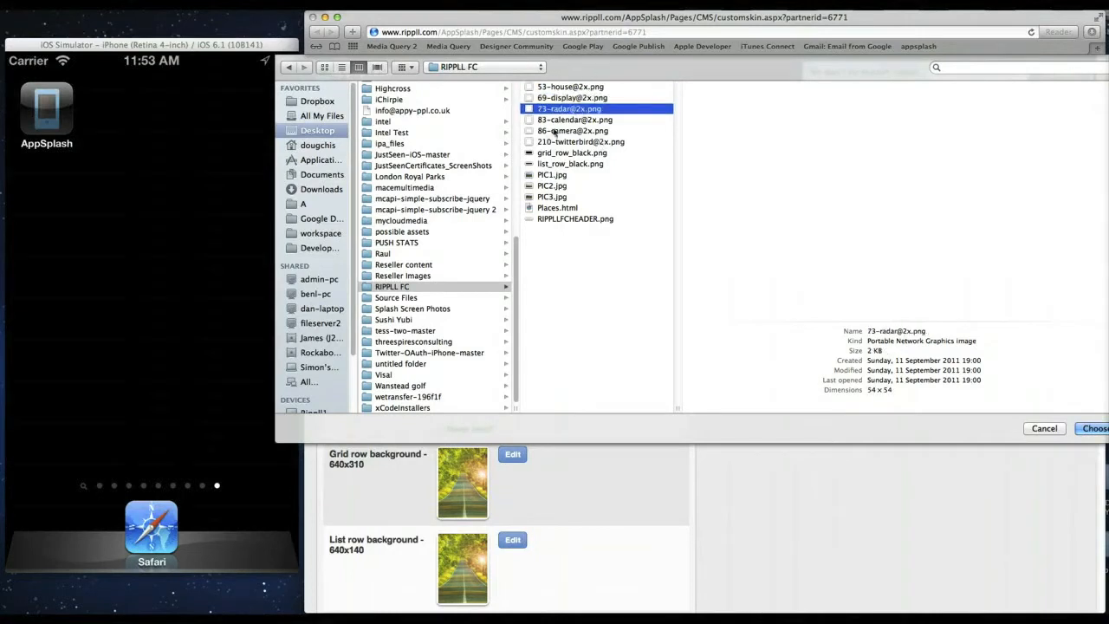
{"action": "left_click", "coordinate": [586, 219]}
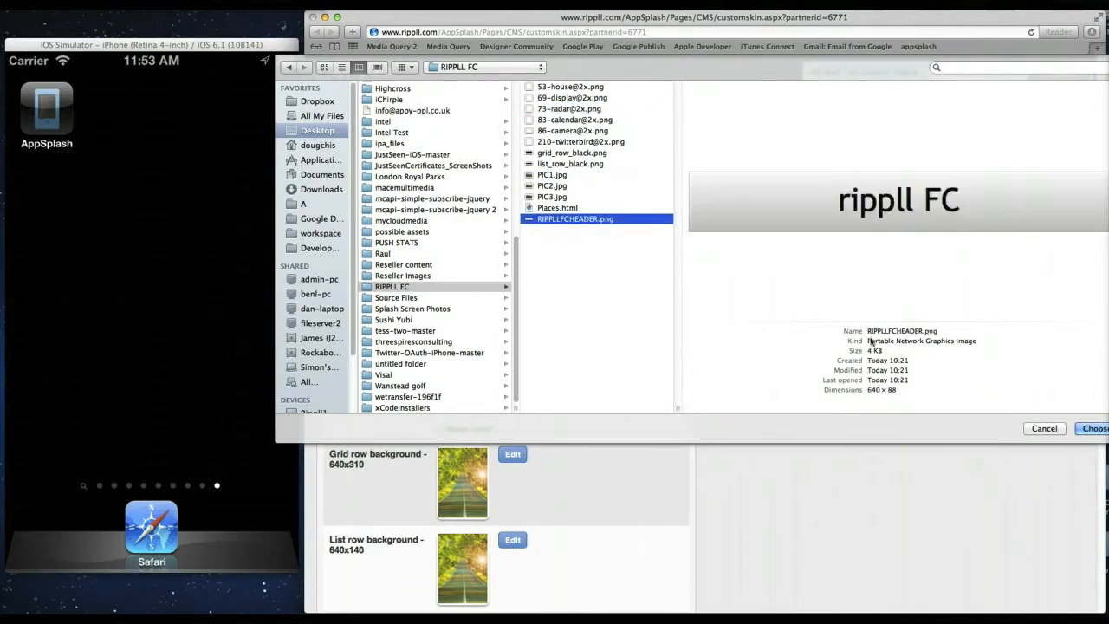
{"action": "left_click", "coordinate": [1093, 428]}
{"action": "left_click", "coordinate": [469, 373]}
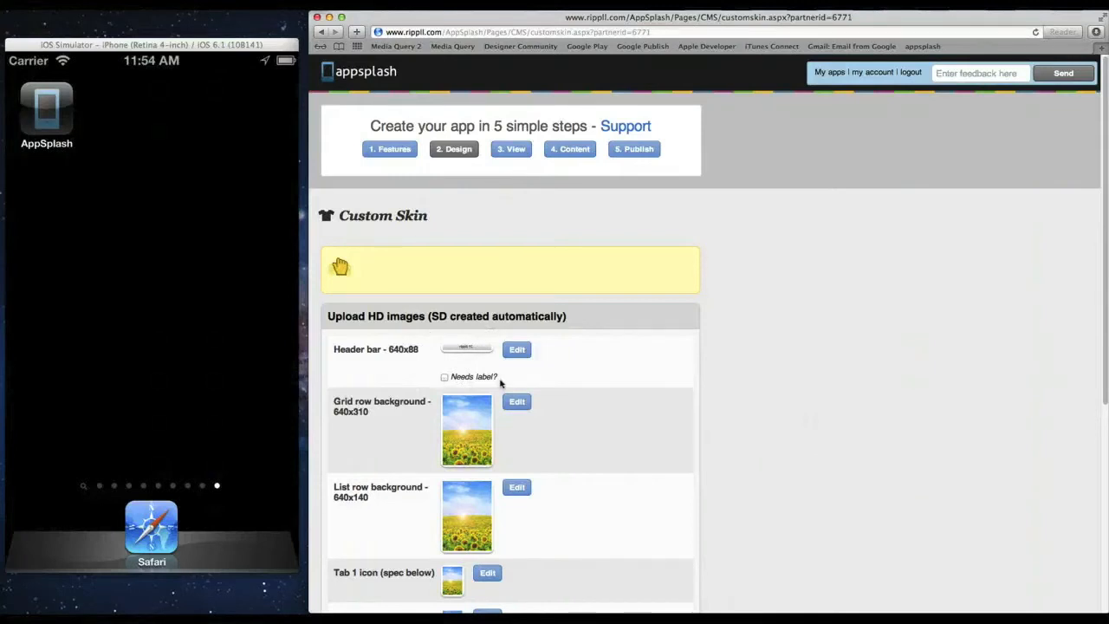
Step: Replace the grid row background image by uploading grid_row_black.png from the RIPPLL FC folder
{"action": "scroll", "coordinate": [607, 364], "scroll_direction": "down", "scroll_amount": 2}
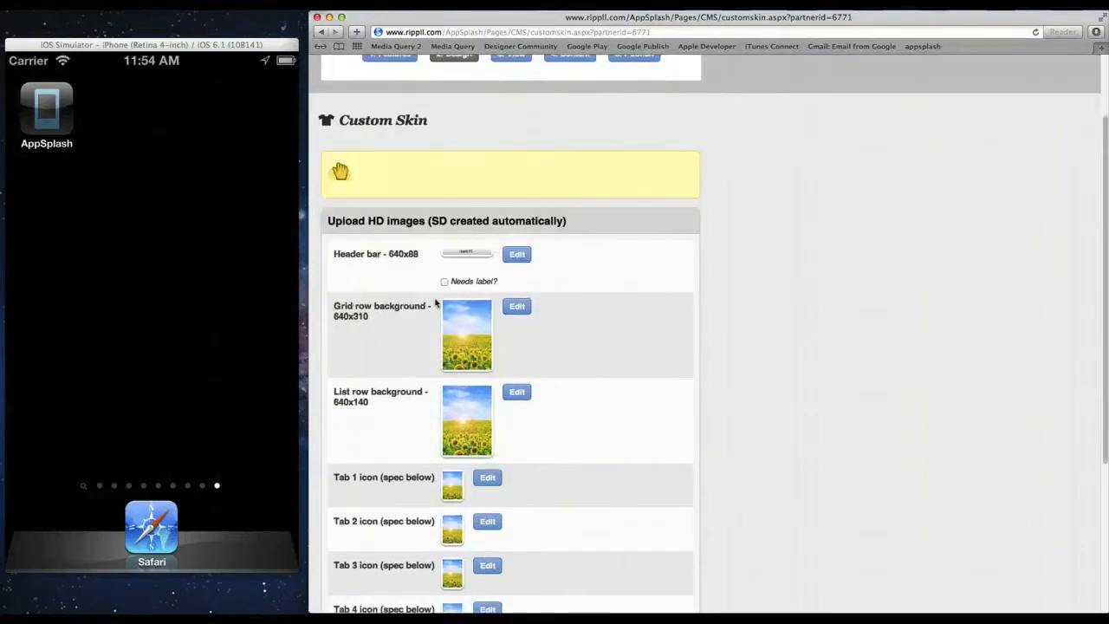
{"action": "left_click", "coordinate": [514, 303]}
{"action": "left_click", "coordinate": [471, 402]}
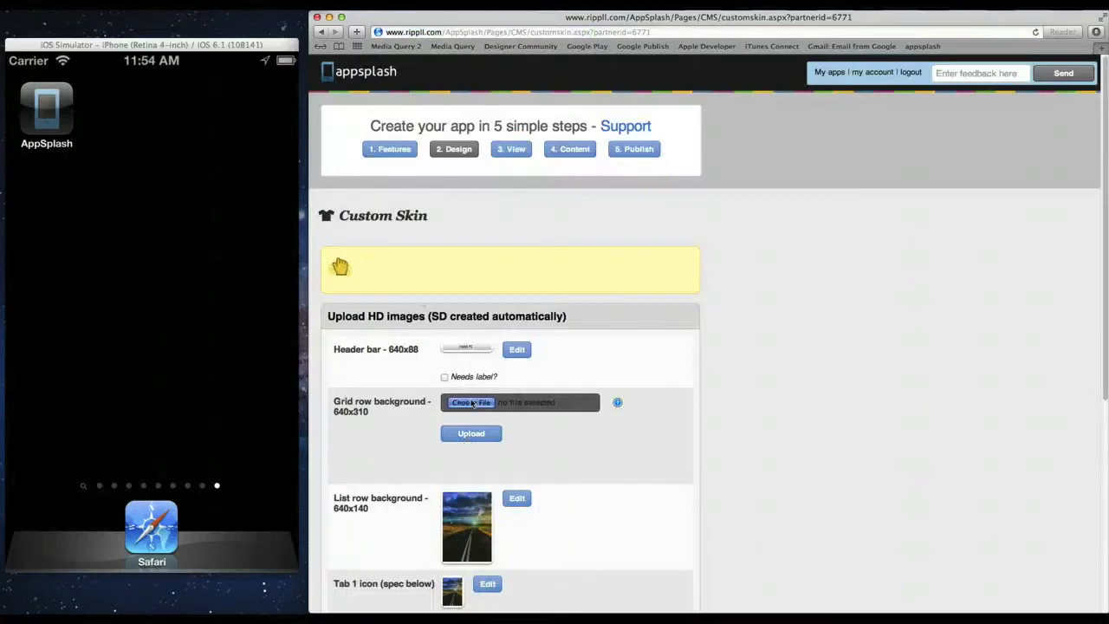
{"action": "double_click", "coordinate": [572, 152]}
{"action": "left_click", "coordinate": [470, 433]}
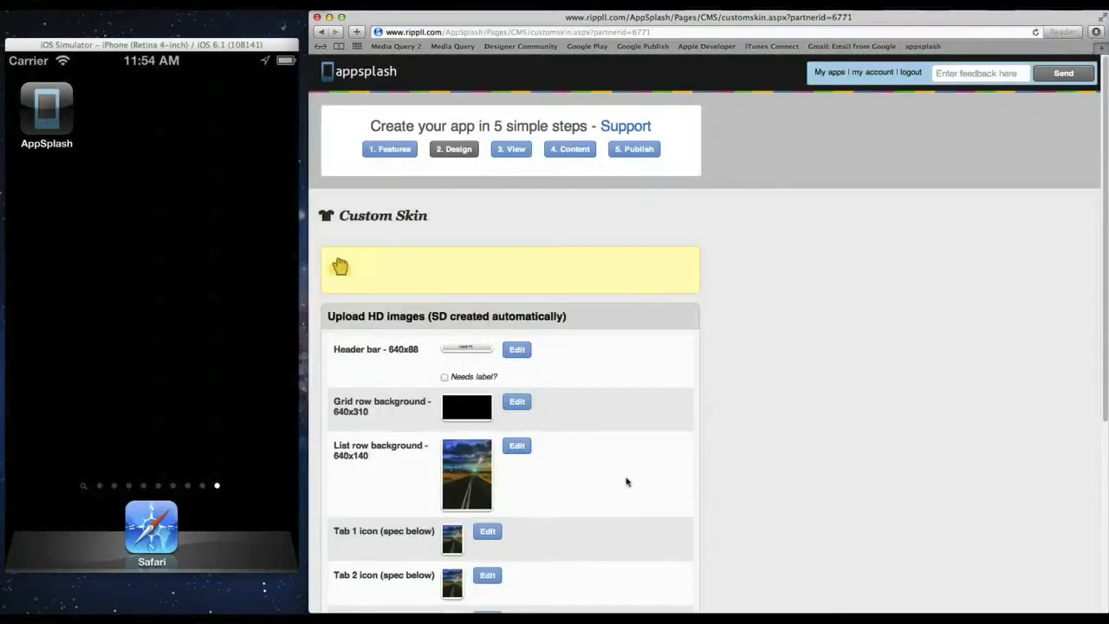
Step: Replace the list row background image by uploading list_row_black.png from the RIPPLL FC folder
{"action": "left_click", "coordinate": [514, 441]}
{"action": "left_click", "coordinate": [509, 445]}
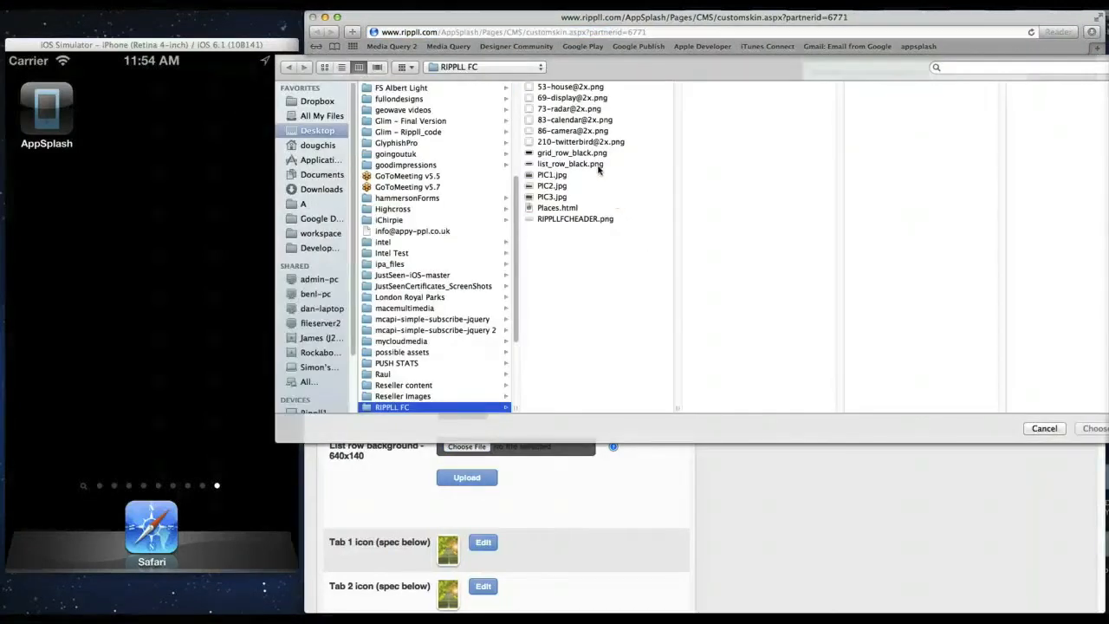
{"action": "left_click", "coordinate": [593, 167]}
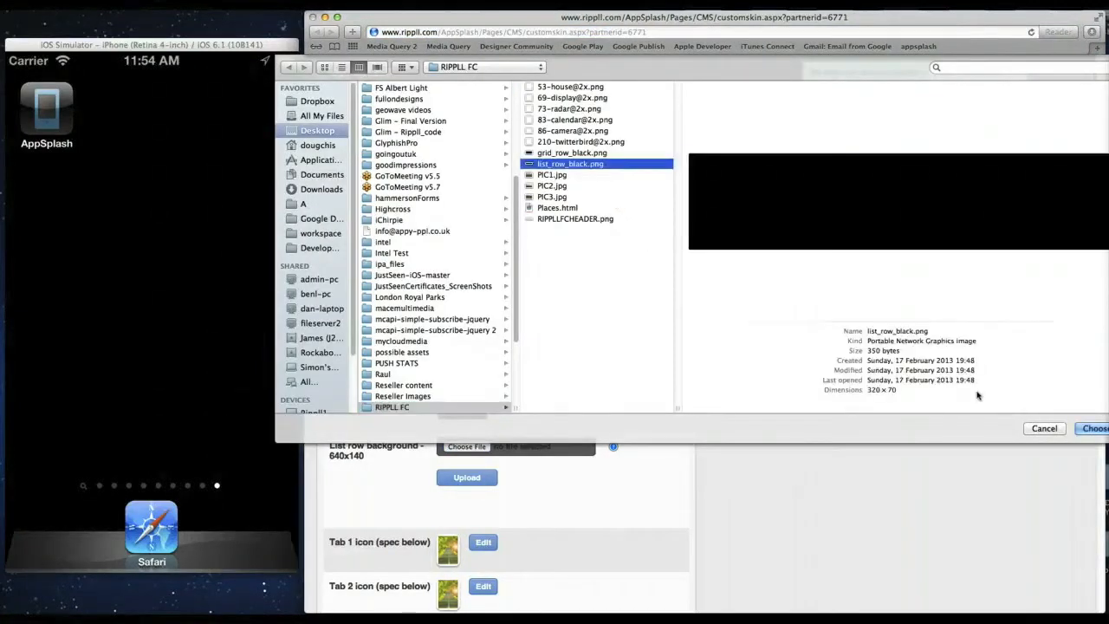
{"action": "left_click", "coordinate": [1088, 428]}
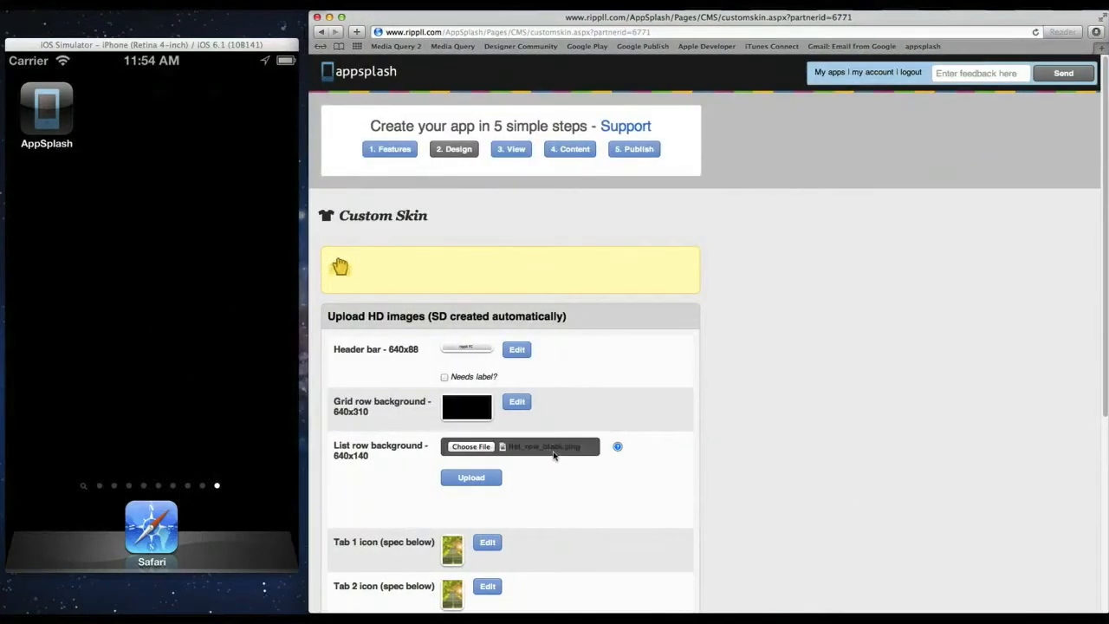
{"action": "left_click", "coordinate": [474, 478]}
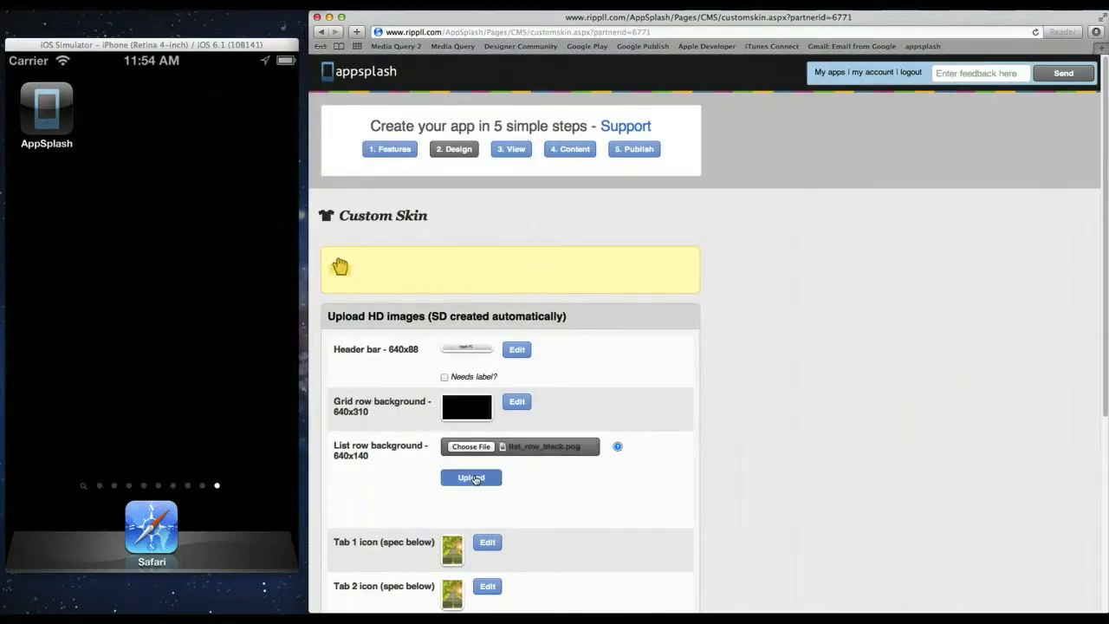
{"action": "scroll", "coordinate": [634, 422], "scroll_direction": "down", "scroll_amount": 5}
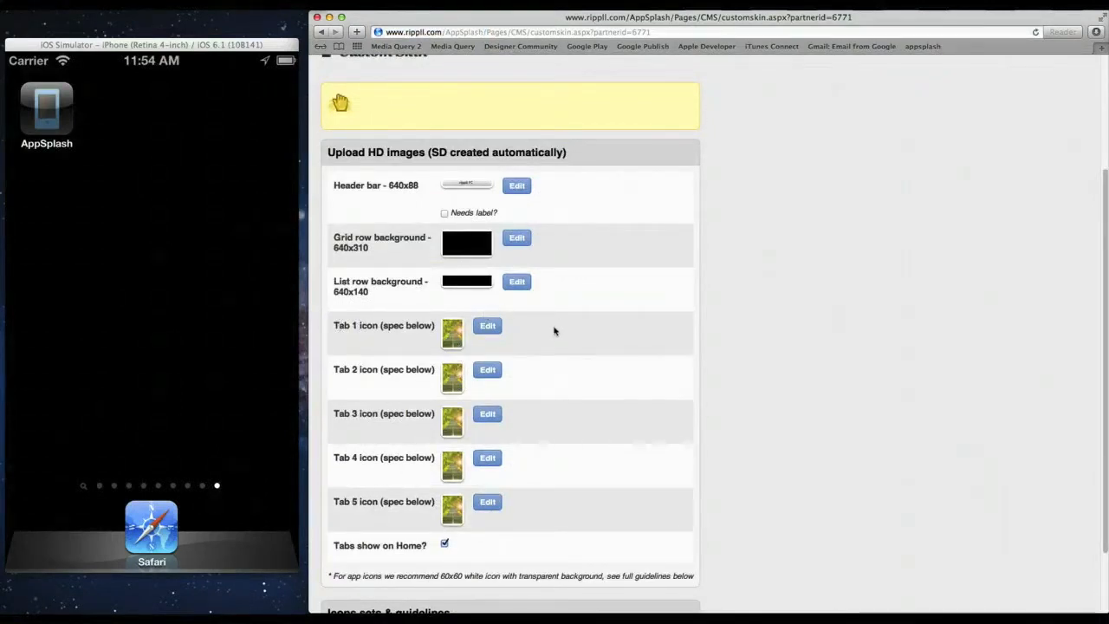
{"action": "left_click", "coordinate": [494, 327]}
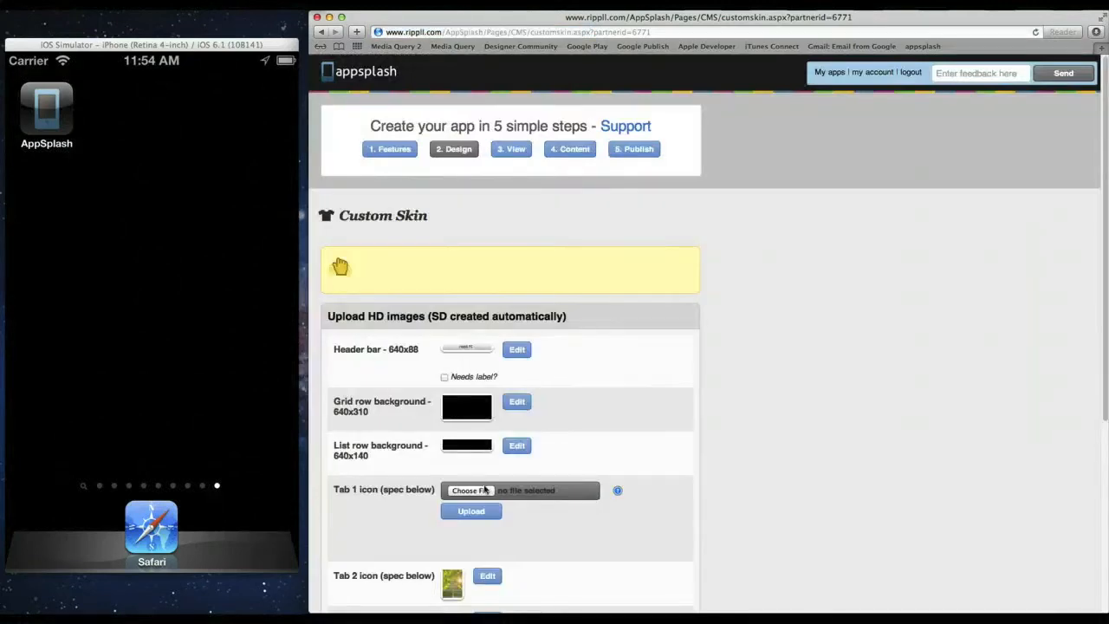
{"action": "left_click", "coordinate": [467, 490]}
{"action": "double_click", "coordinate": [585, 90]}
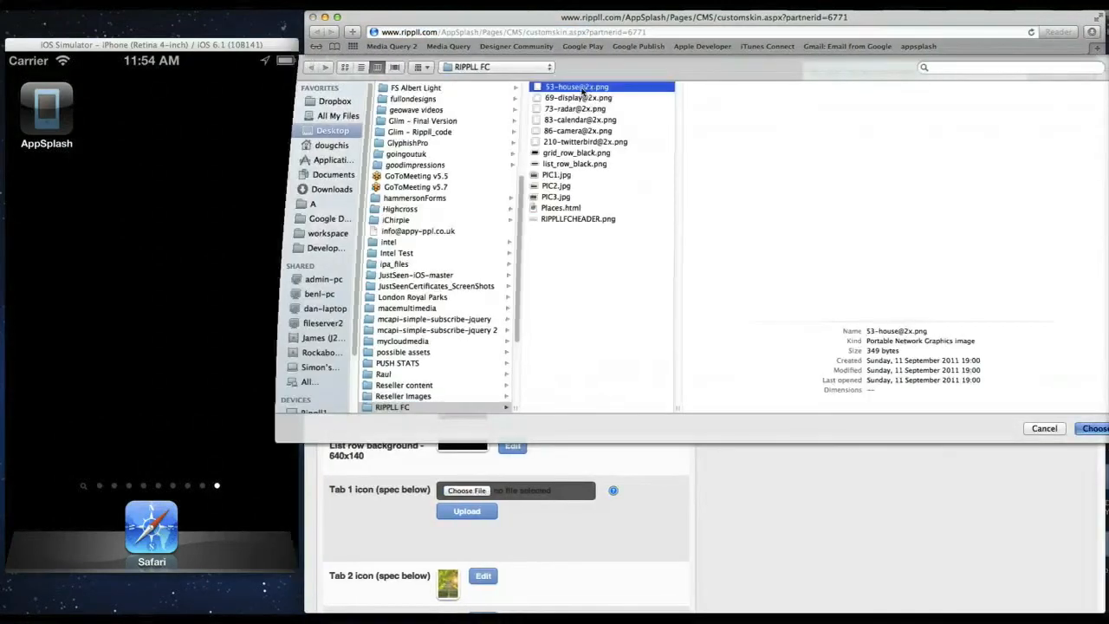
{"action": "left_click", "coordinate": [488, 512]}
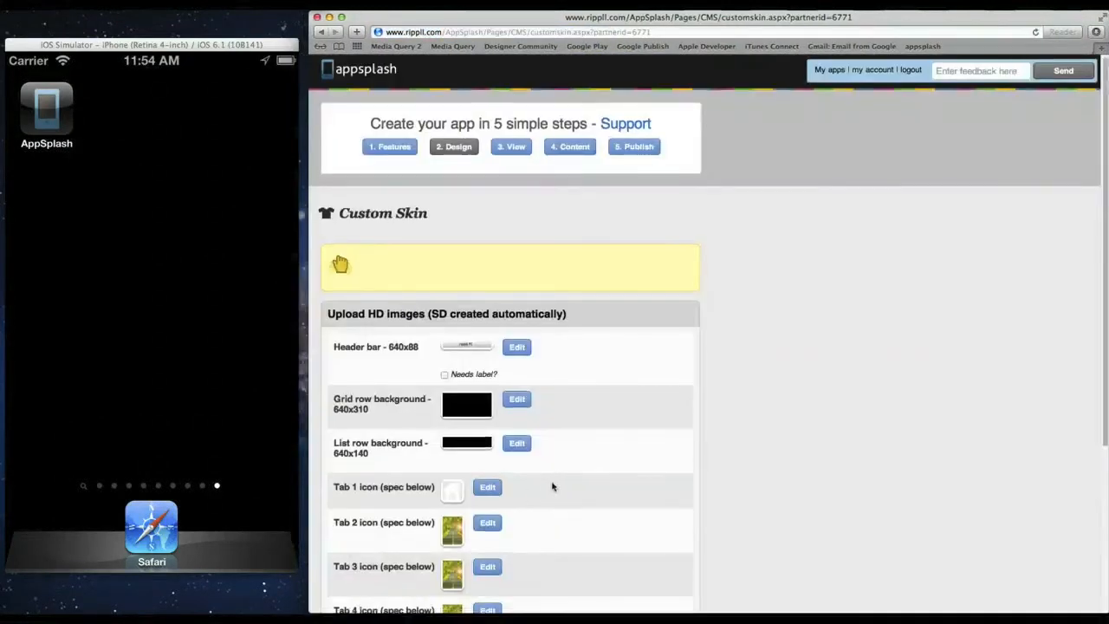
{"action": "left_click", "coordinate": [499, 522]}
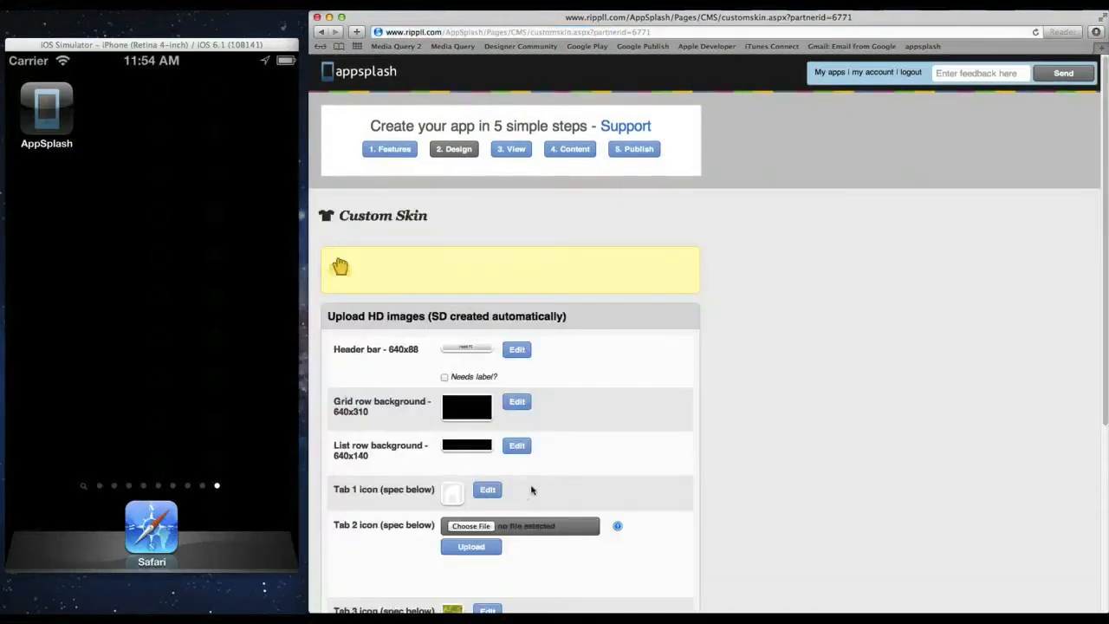
{"action": "left_click", "coordinate": [505, 525]}
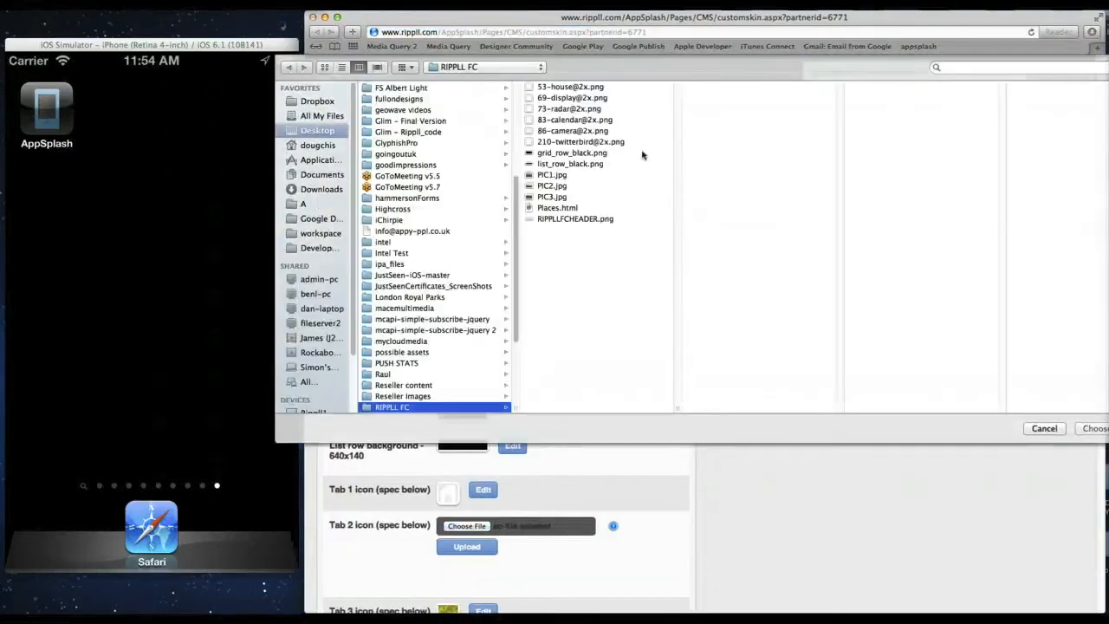
{"action": "left_click", "coordinate": [572, 108]}
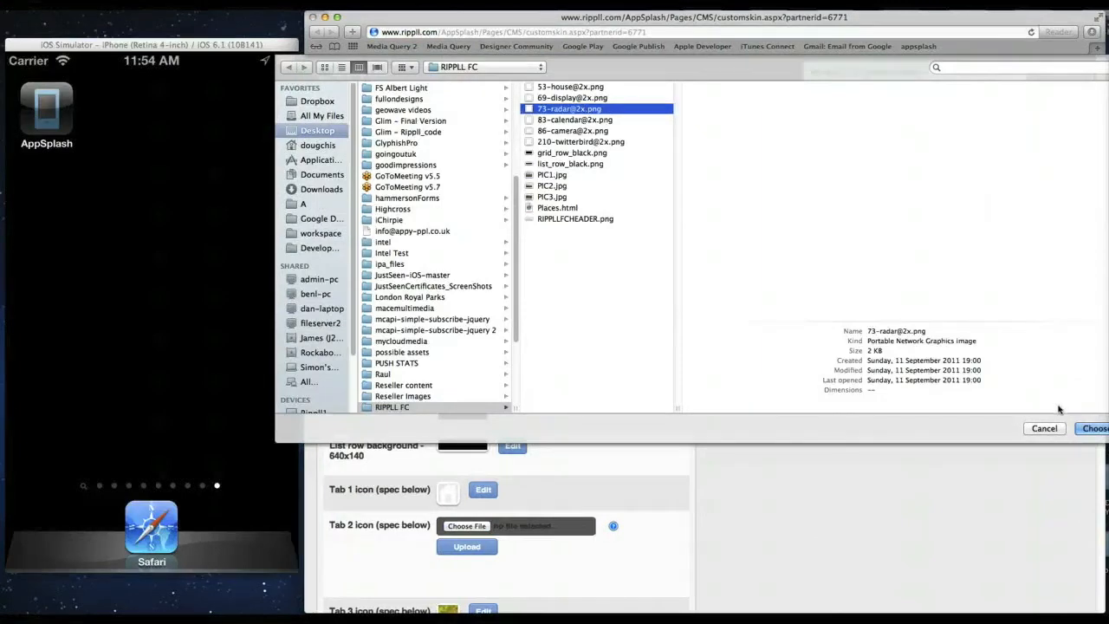
{"action": "left_click", "coordinate": [1092, 428]}
{"action": "left_click", "coordinate": [469, 546]}
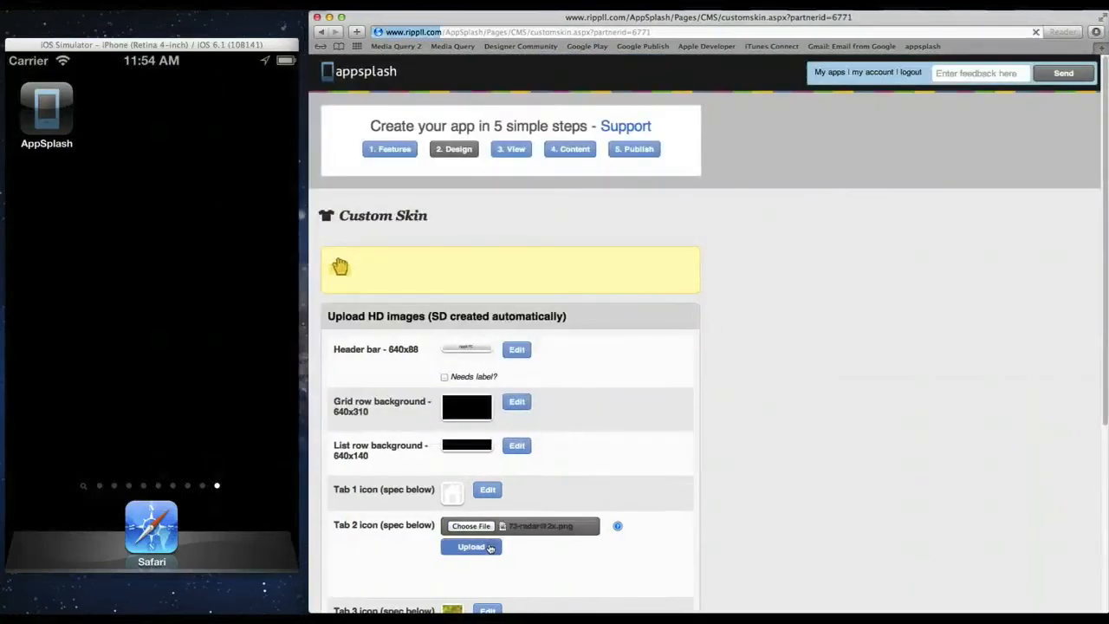
{"action": "scroll", "coordinate": [554, 499], "scroll_direction": "down", "scroll_amount": 2}
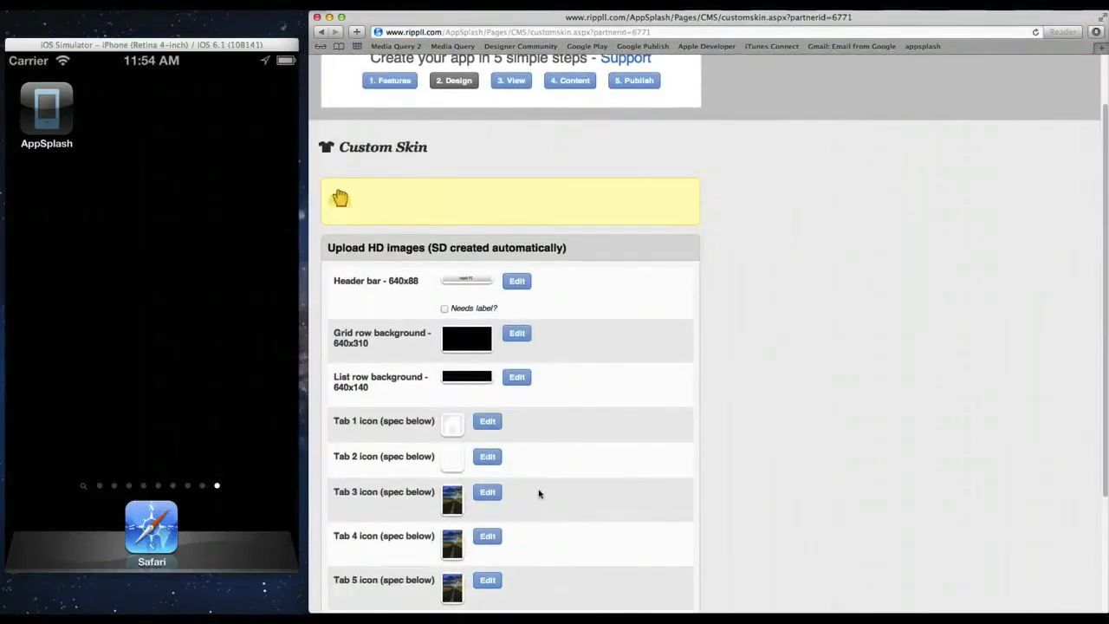
{"action": "left_click", "coordinate": [499, 493]}
{"action": "left_click", "coordinate": [485, 561]}
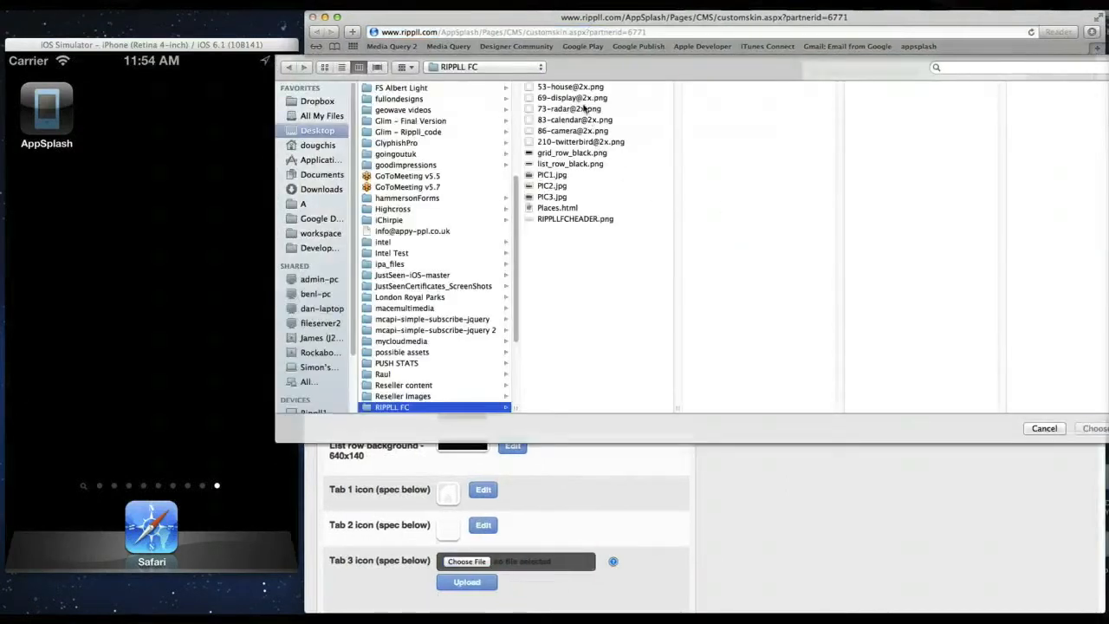
{"action": "left_click", "coordinate": [582, 122]}
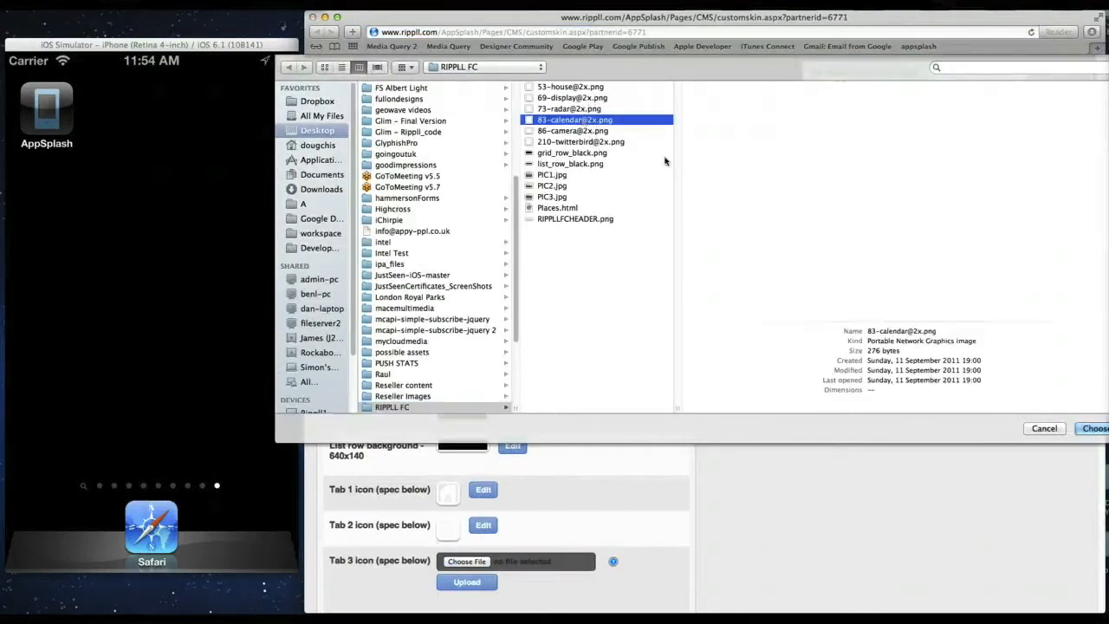
{"action": "left_click", "coordinate": [1081, 430]}
{"action": "left_click", "coordinate": [485, 581]}
{"action": "scroll", "coordinate": [611, 500], "scroll_direction": "down", "scroll_amount": 3}
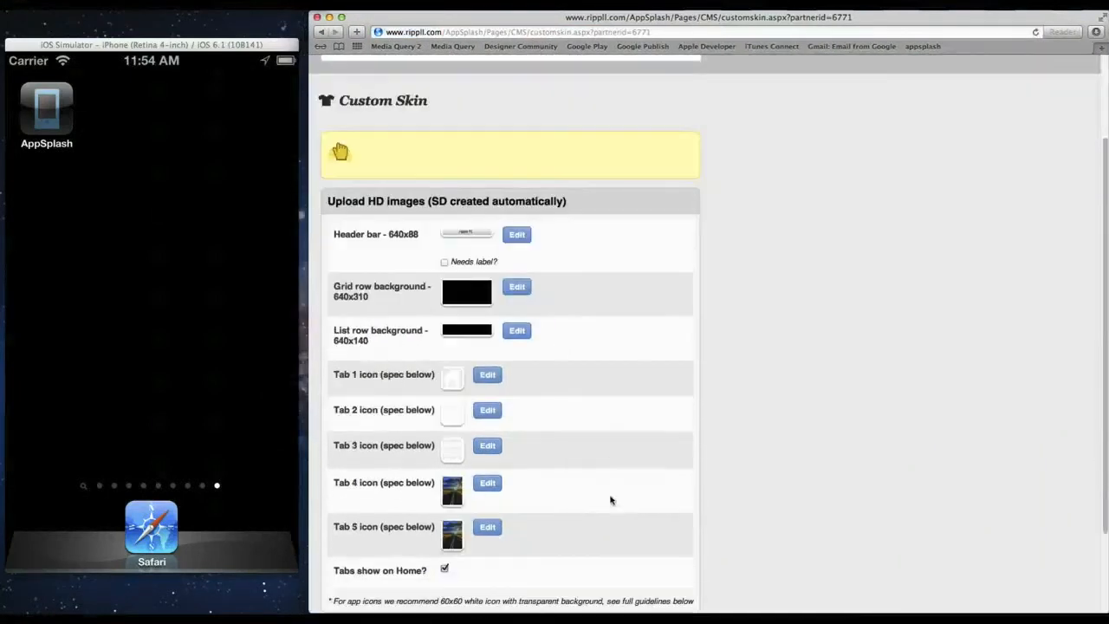
{"action": "left_click", "coordinate": [489, 484]}
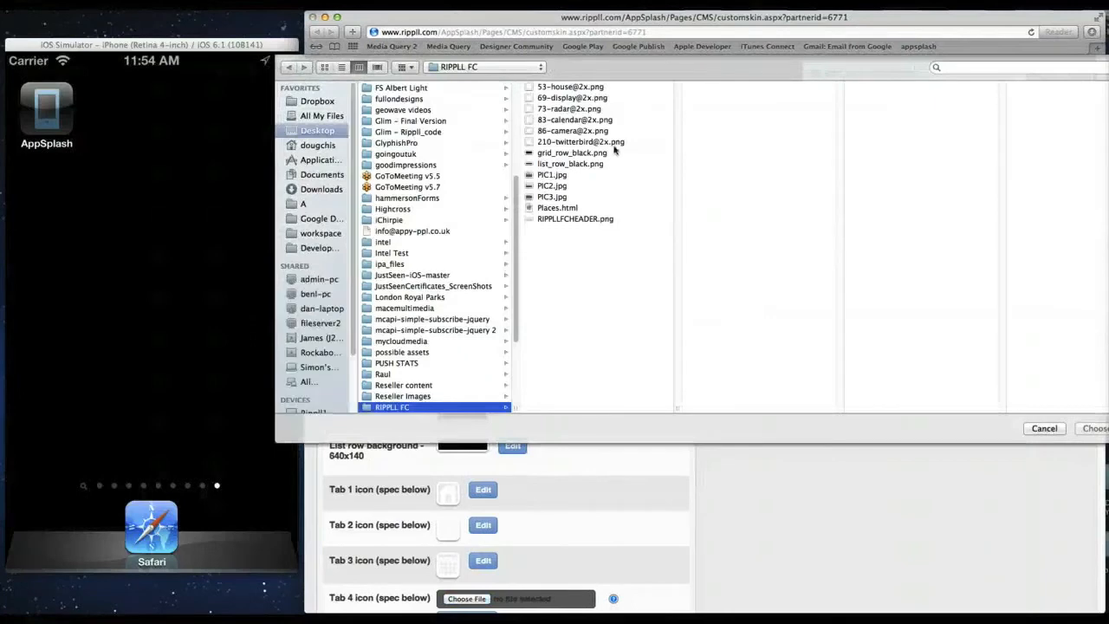
{"action": "left_click", "coordinate": [572, 98]}
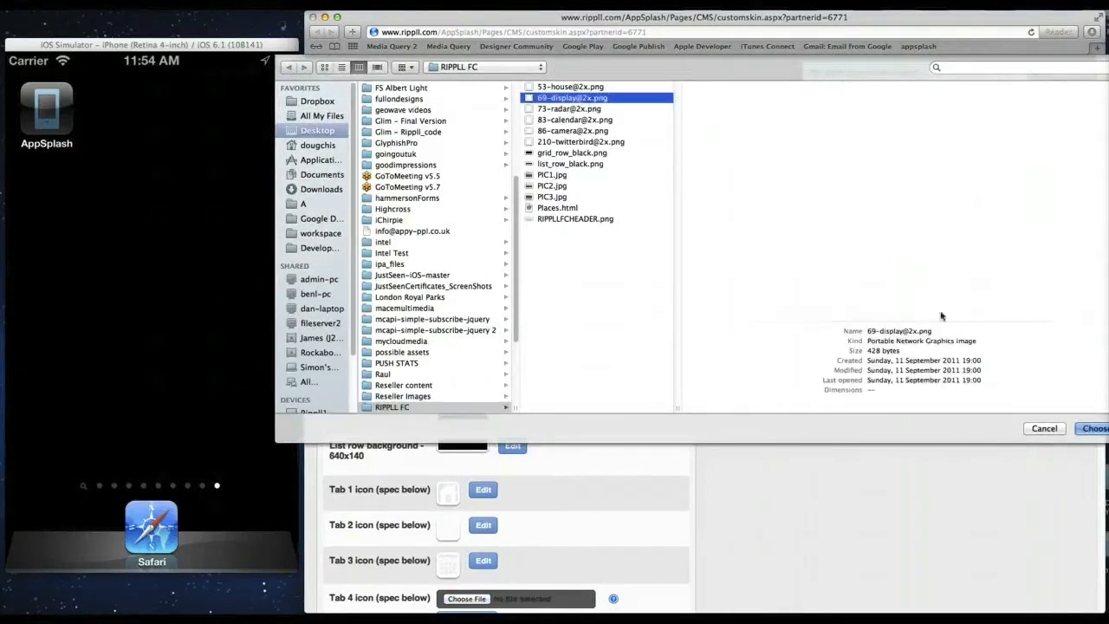
{"action": "left_click", "coordinate": [1093, 428]}
{"action": "scroll", "coordinate": [698, 472], "scroll_direction": "down", "scroll_amount": 2}
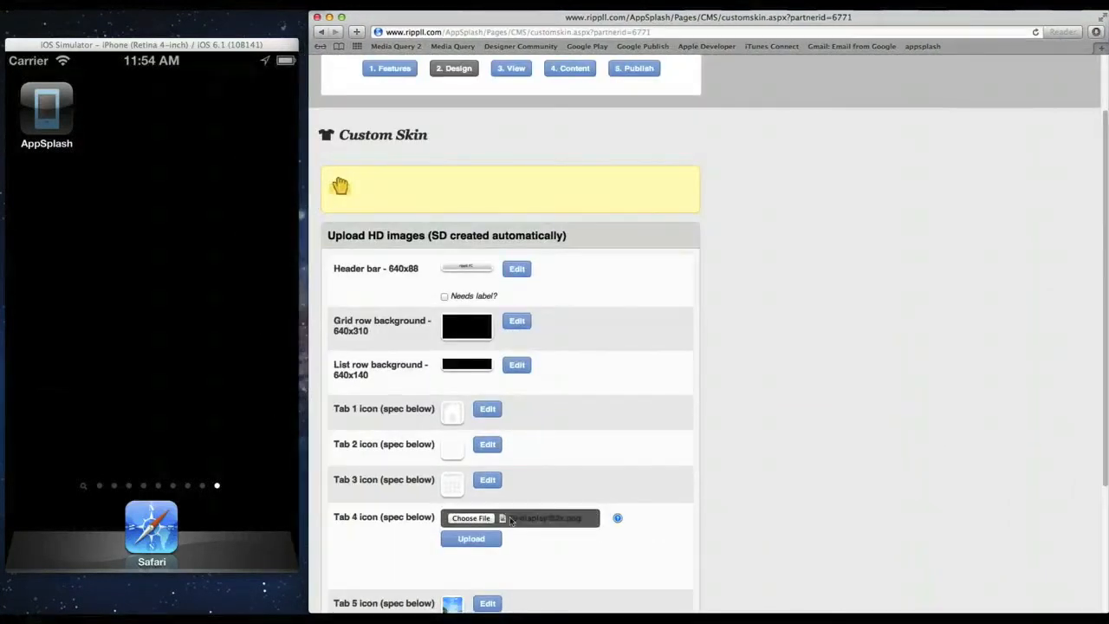
{"action": "left_click", "coordinate": [483, 537]}
{"action": "scroll", "coordinate": [550, 497], "scroll_direction": "down", "scroll_amount": 2}
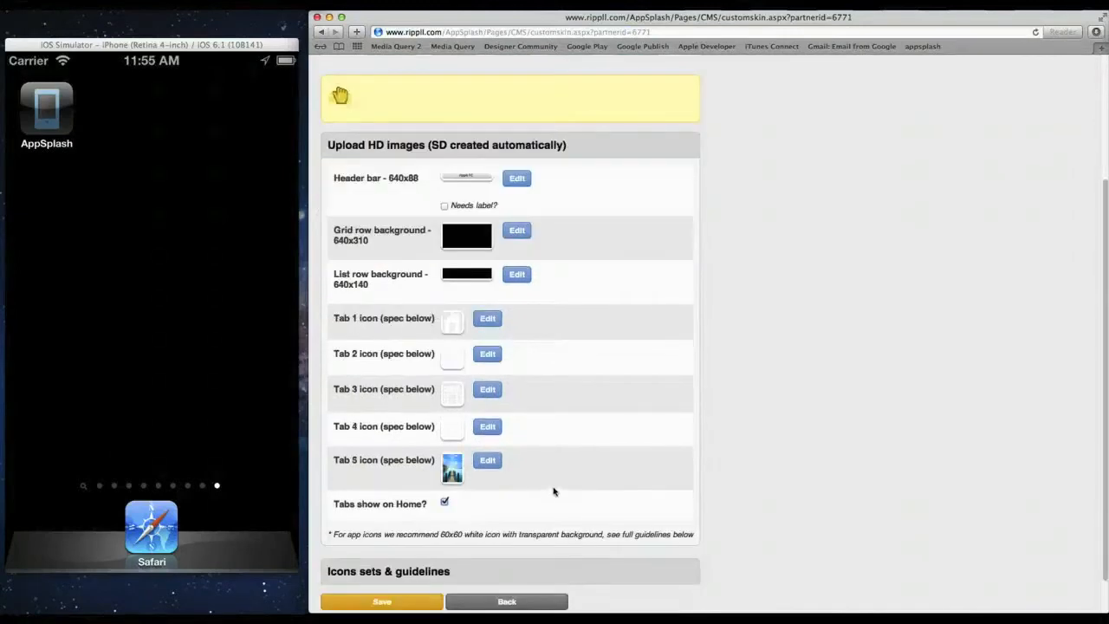
{"action": "left_click", "coordinate": [488, 460]}
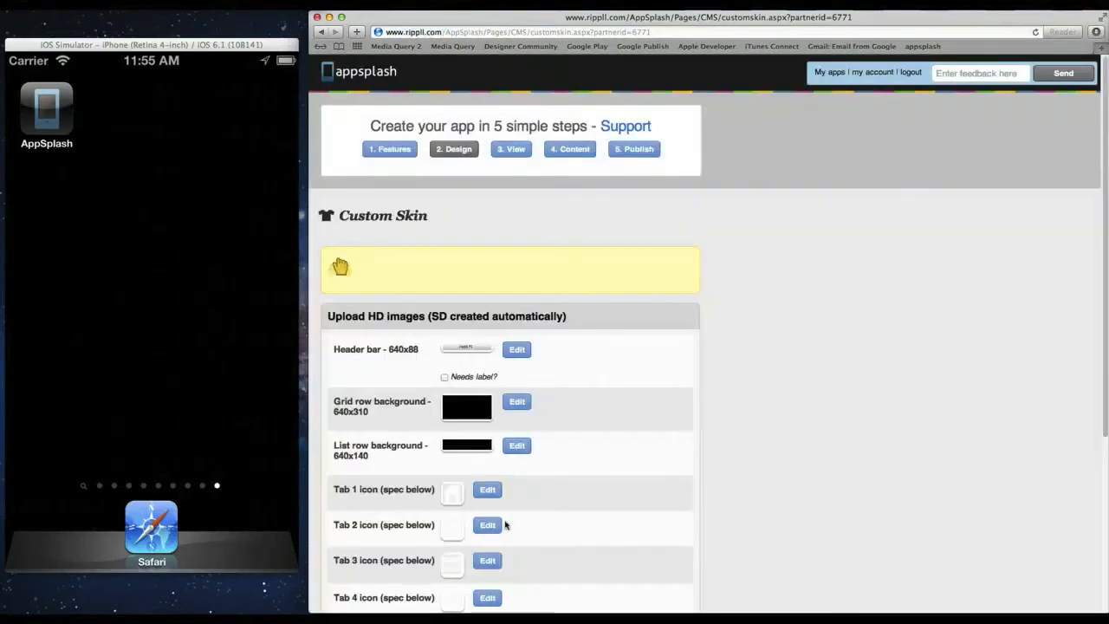
{"action": "left_click", "coordinate": [467, 524]}
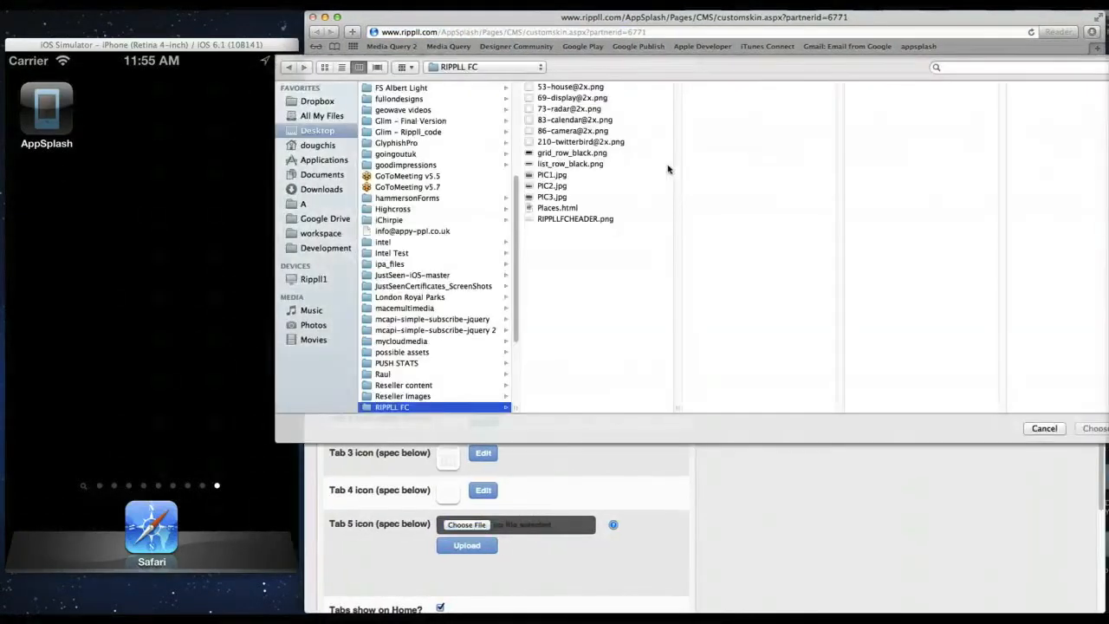
{"action": "left_click", "coordinate": [616, 142]}
{"action": "left_click", "coordinate": [1092, 429]}
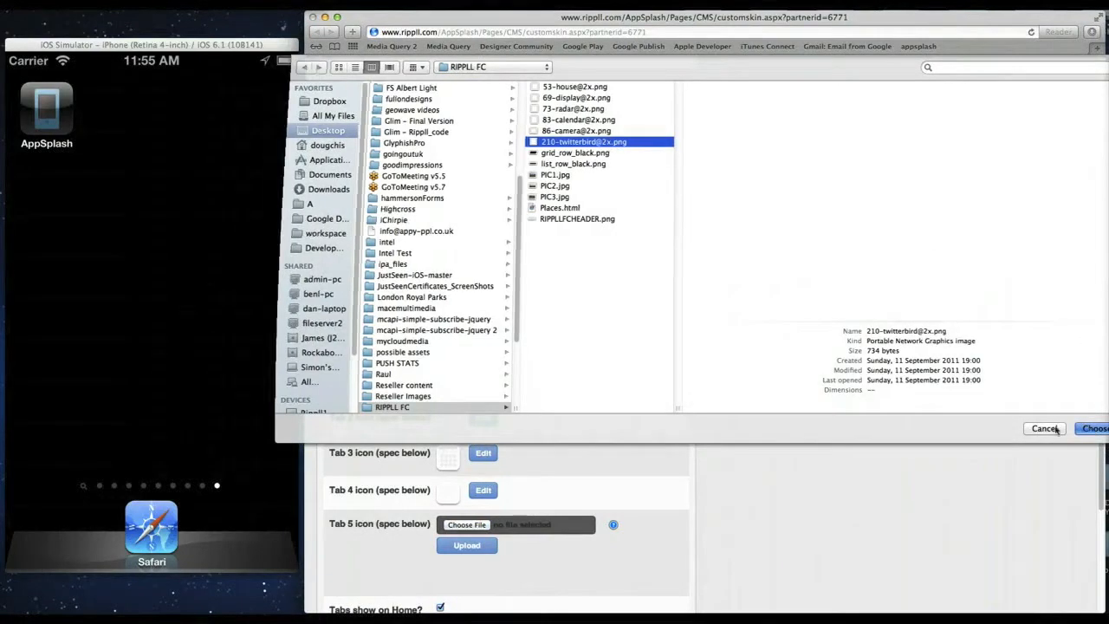
{"action": "left_click", "coordinate": [493, 550]}
{"action": "scroll", "coordinate": [658, 329], "scroll_direction": "down", "scroll_amount": 4}
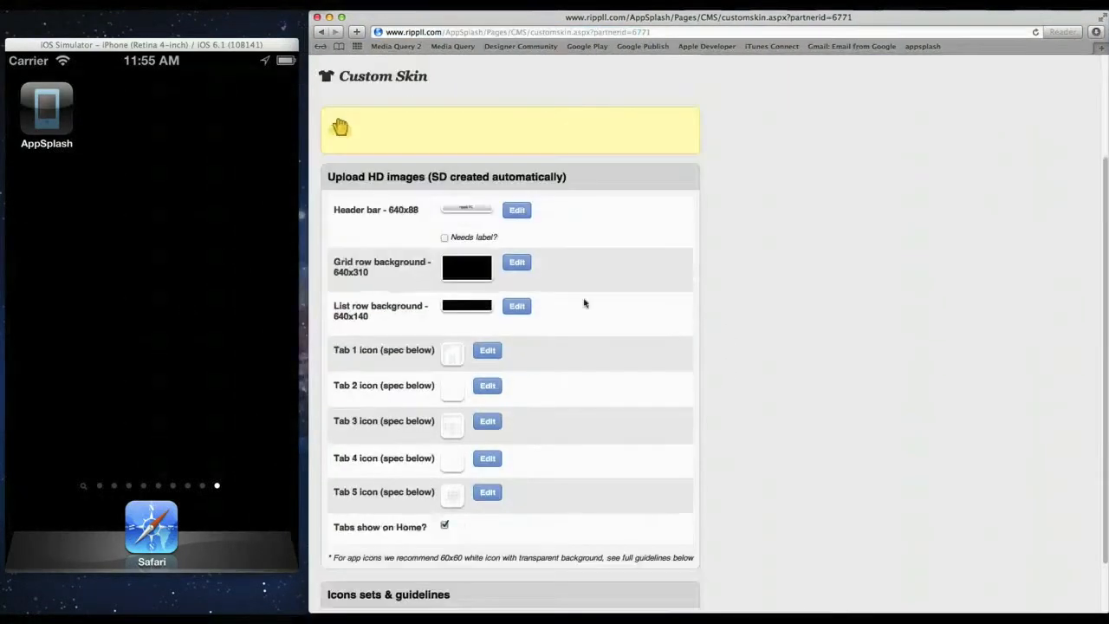
Step: Turn off showing the tabs on the Home screen and save the custom skin
{"action": "scroll", "coordinate": [589, 347], "scroll_direction": "down", "scroll_amount": 1}
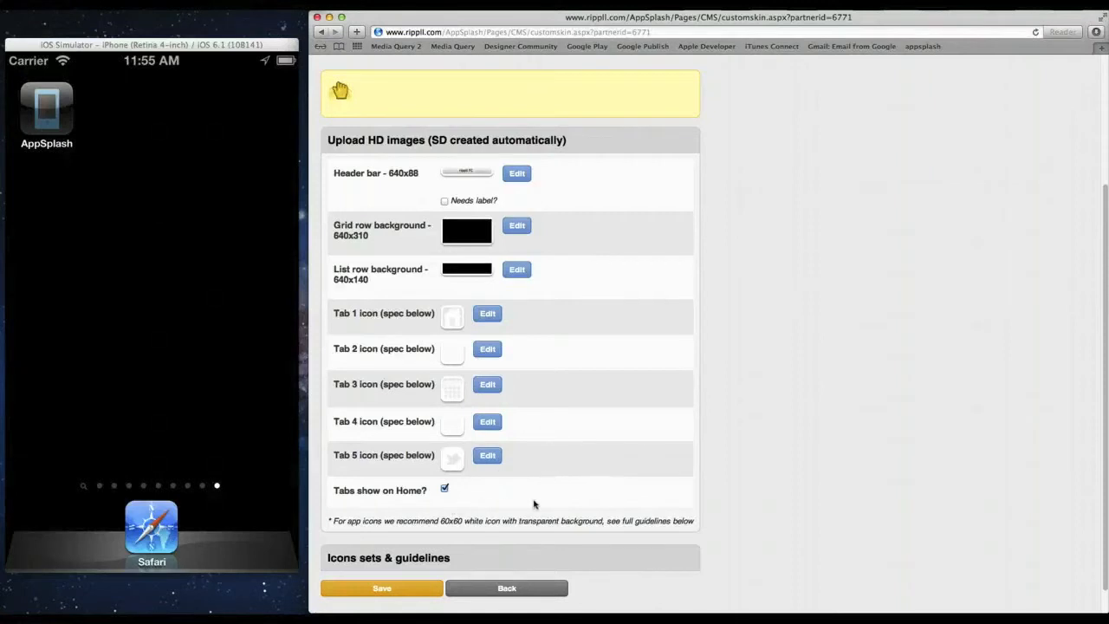
{"action": "left_click", "coordinate": [444, 491]}
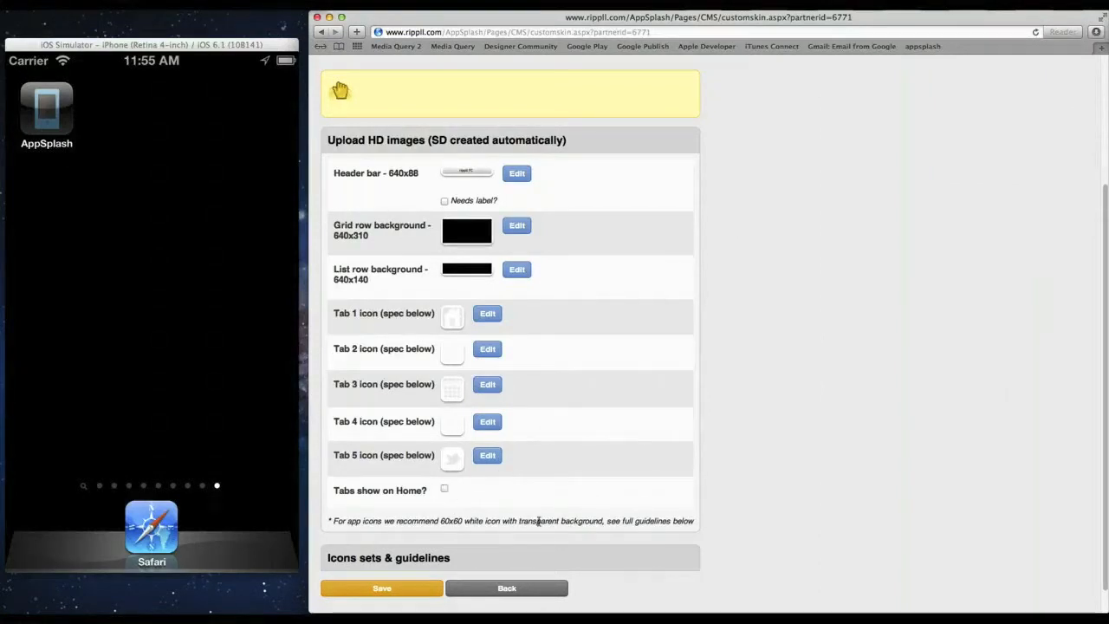
{"action": "left_click", "coordinate": [381, 589]}
Step: Open the page layout design for the Place page and look through its HTML code in the editor view
{"action": "scroll", "coordinate": [866, 371], "scroll_direction": "down", "scroll_amount": 5}
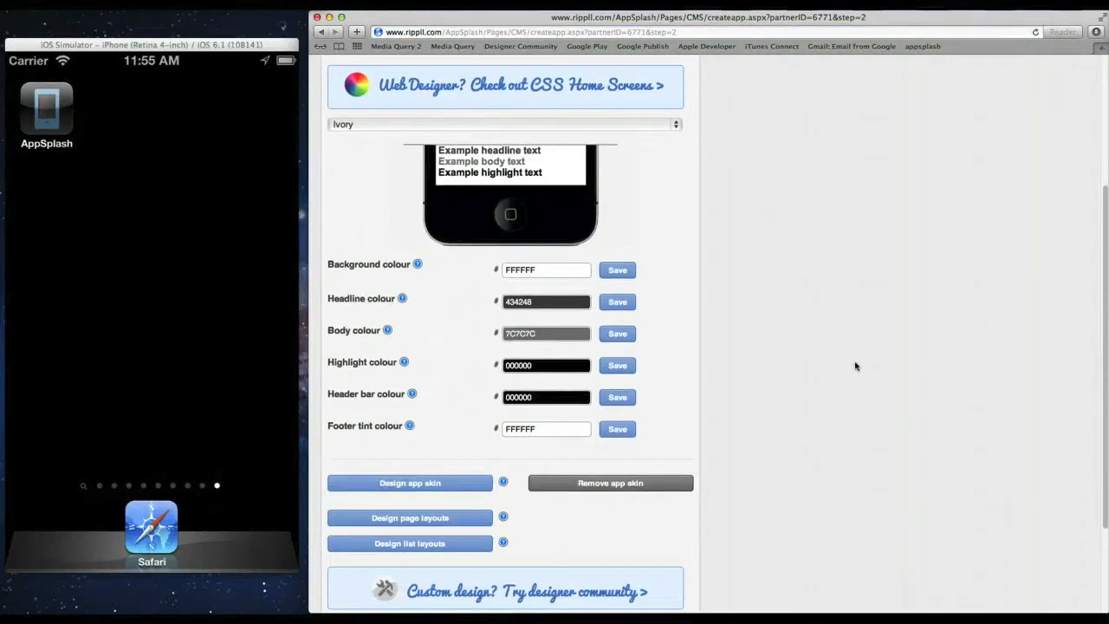
{"action": "scroll", "coordinate": [787, 426], "scroll_direction": "down", "scroll_amount": 1}
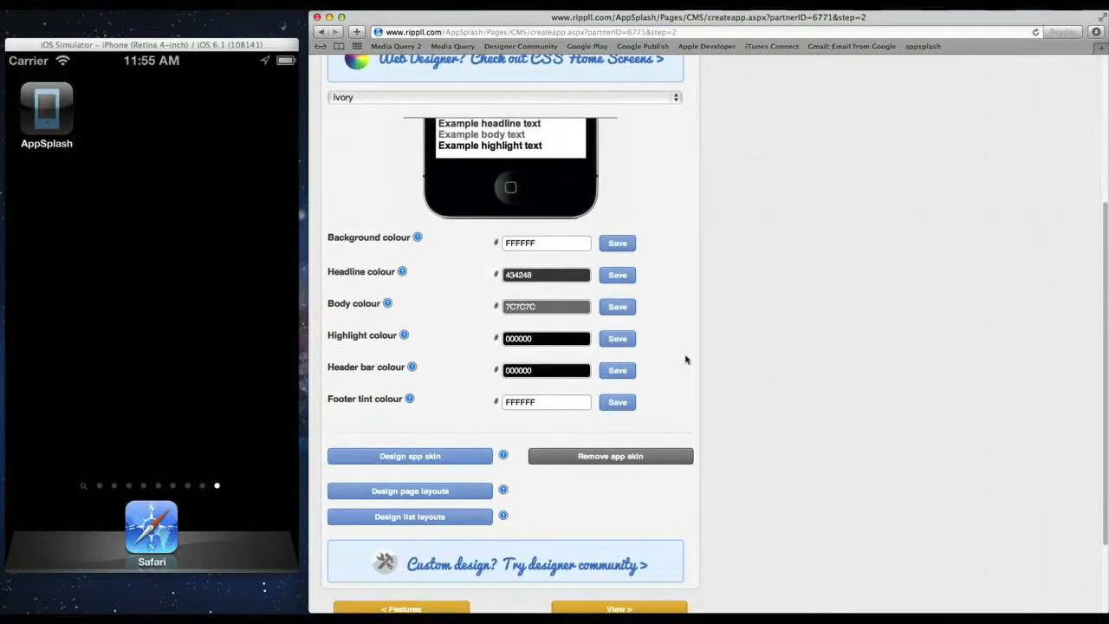
{"action": "left_click", "coordinate": [427, 497]}
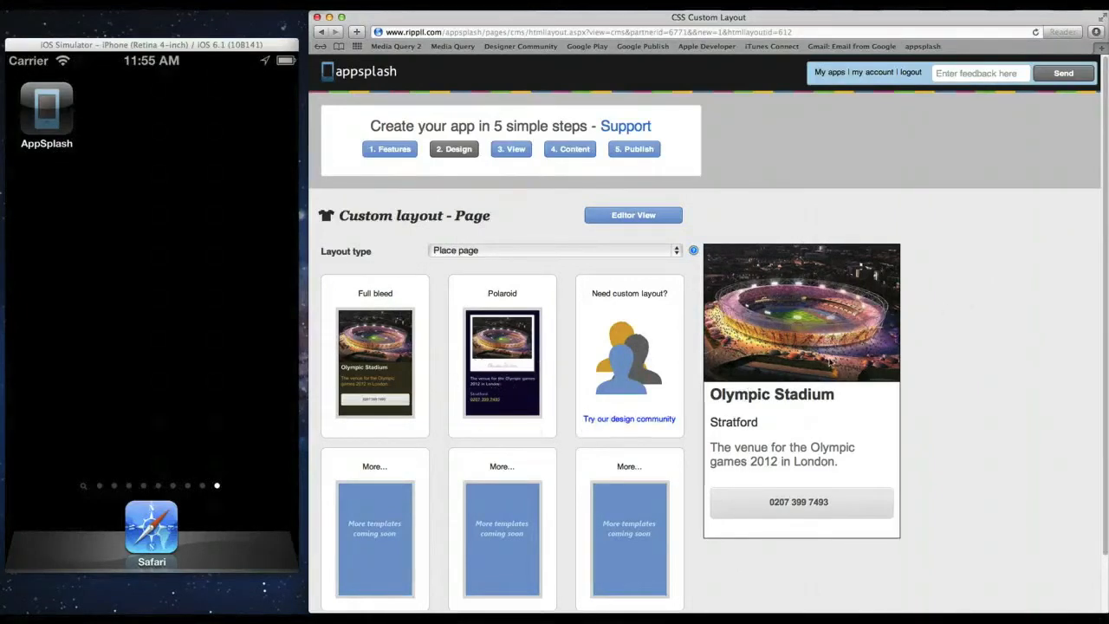
{"action": "left_click", "coordinate": [632, 217]}
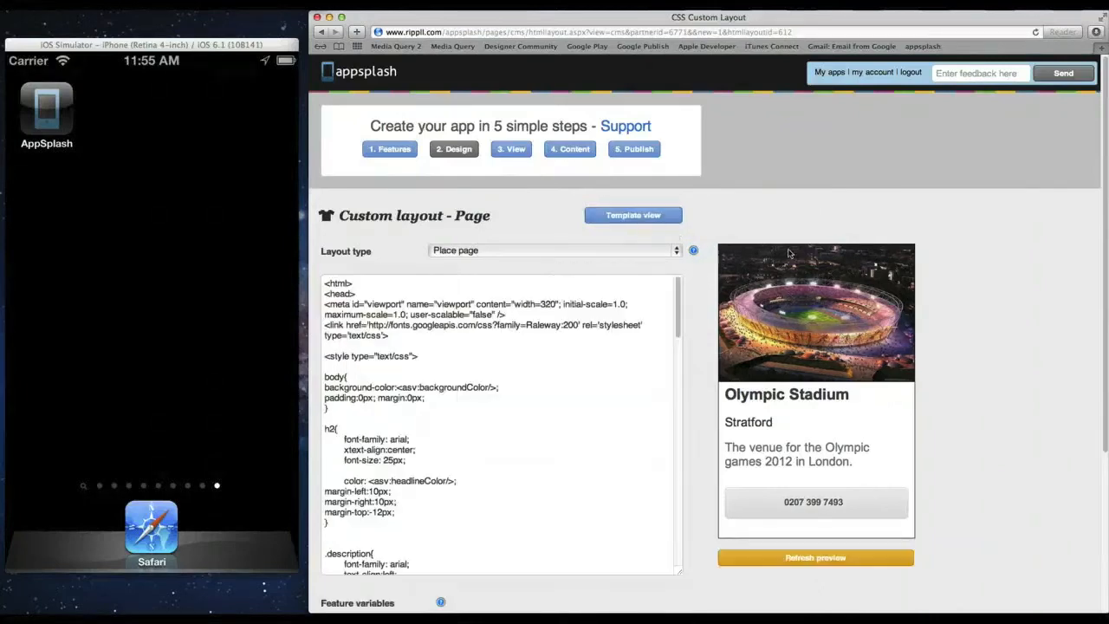
{"action": "scroll", "coordinate": [537, 340], "scroll_direction": "down", "scroll_amount": 12}
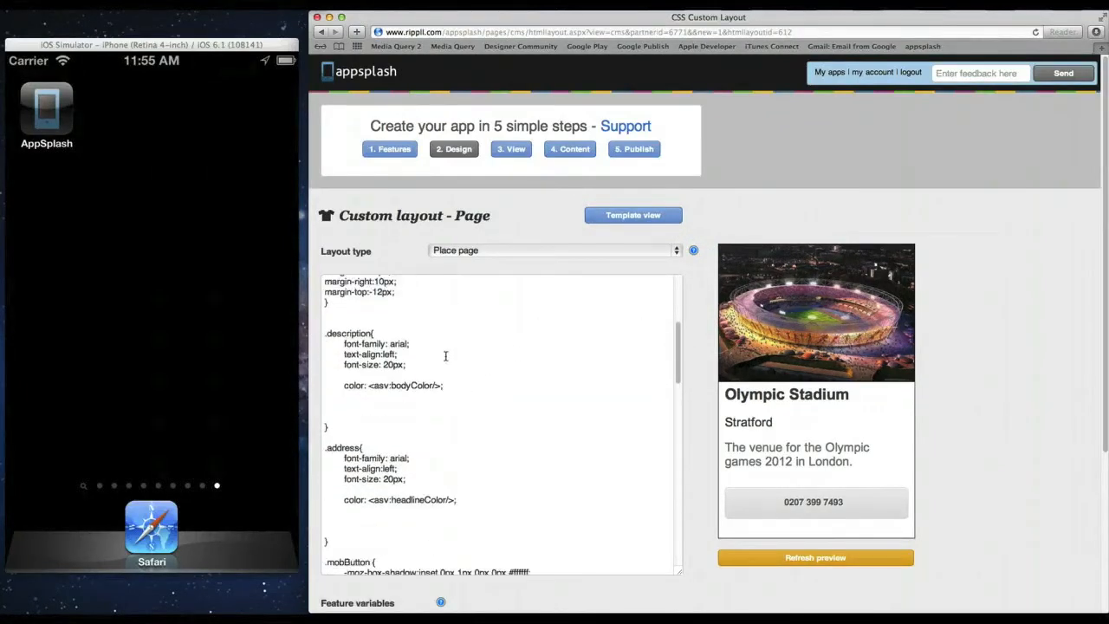
{"action": "scroll", "coordinate": [490, 379], "scroll_direction": "down", "scroll_amount": 6}
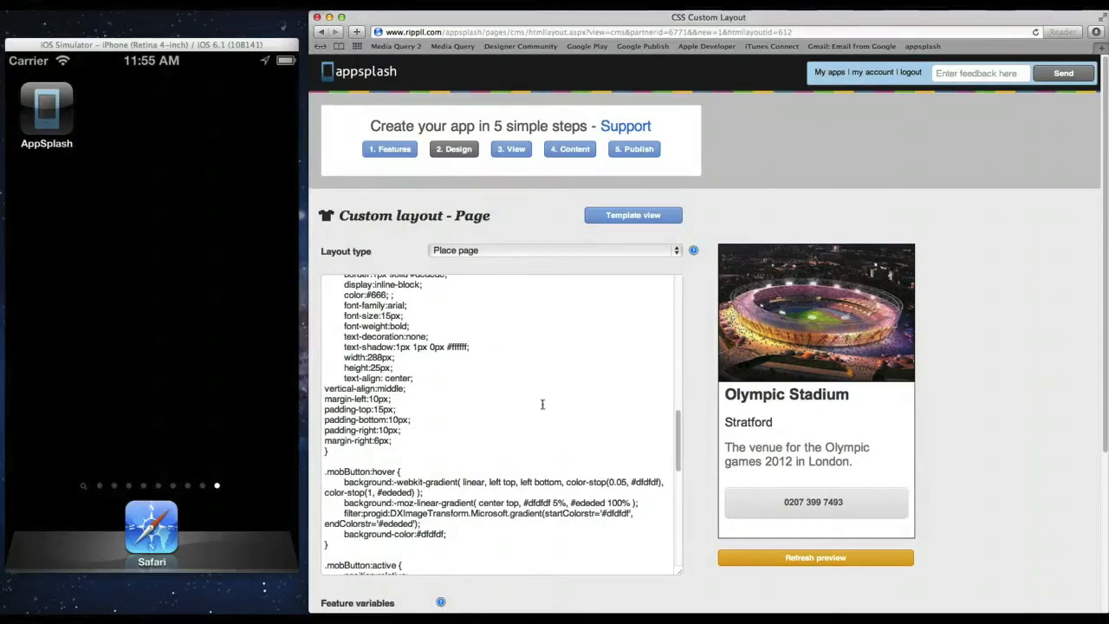
Step: Replace the Place page layout code with the full contents of Places.html from Sublime Text and refresh the preview
{"action": "key", "text": "super+Tab"}
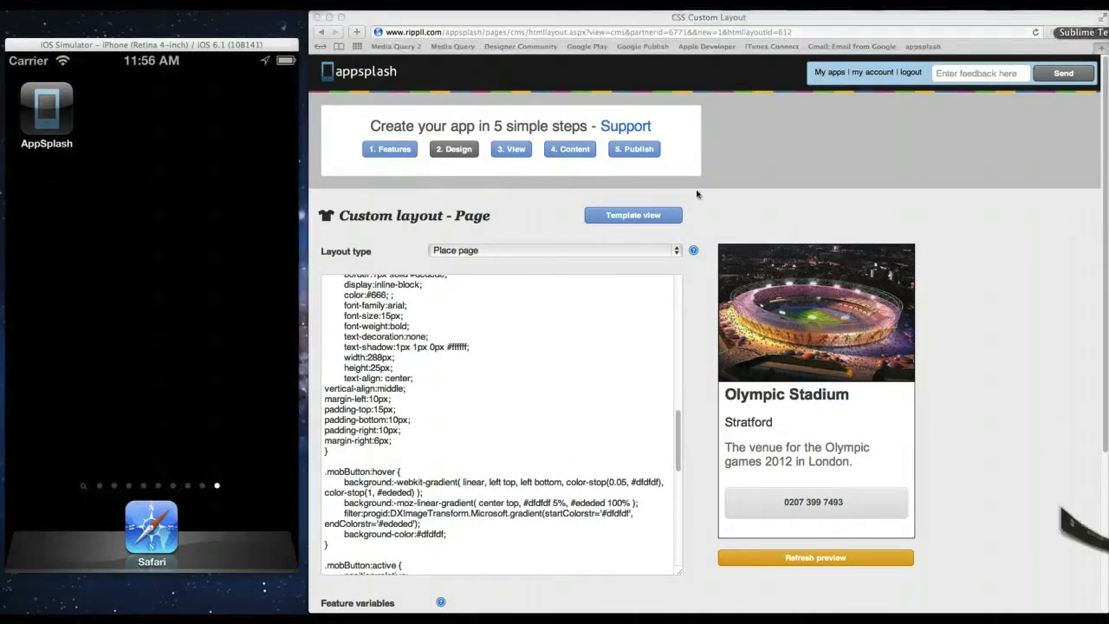
{"action": "key", "text": "super+a"}
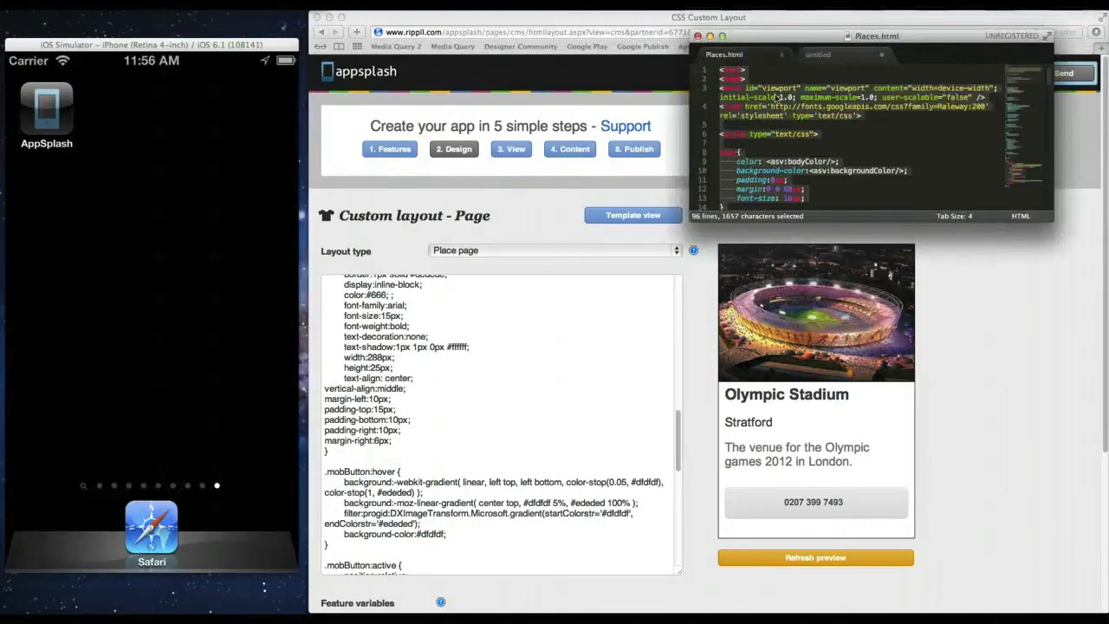
{"action": "double_click", "coordinate": [436, 347]}
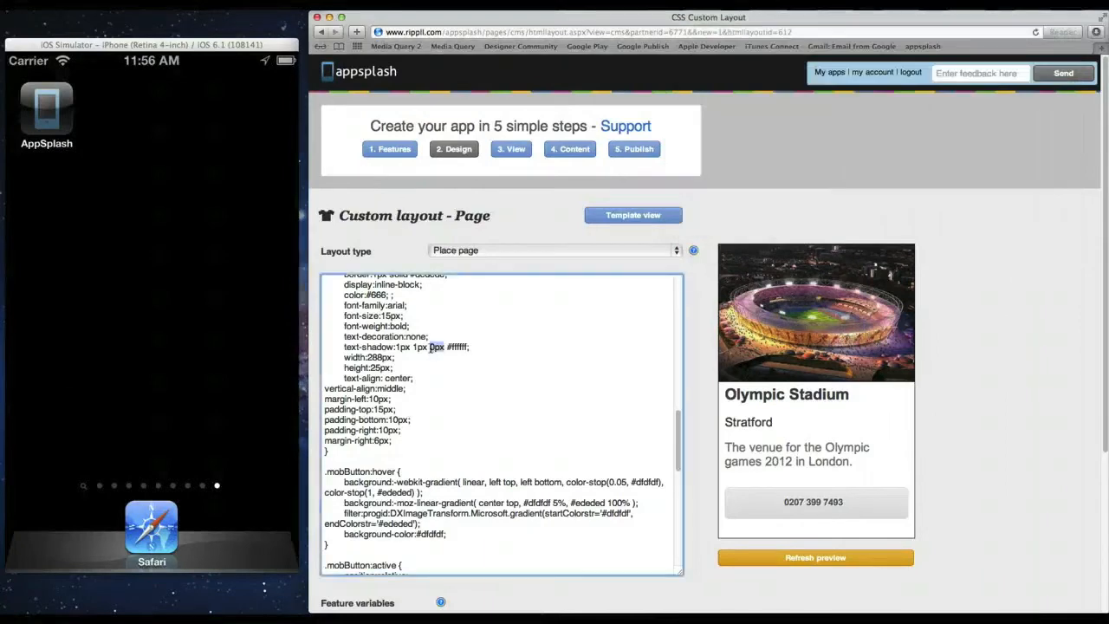
{"action": "key", "text": "super+a"}
{"action": "key", "text": "super+v"}
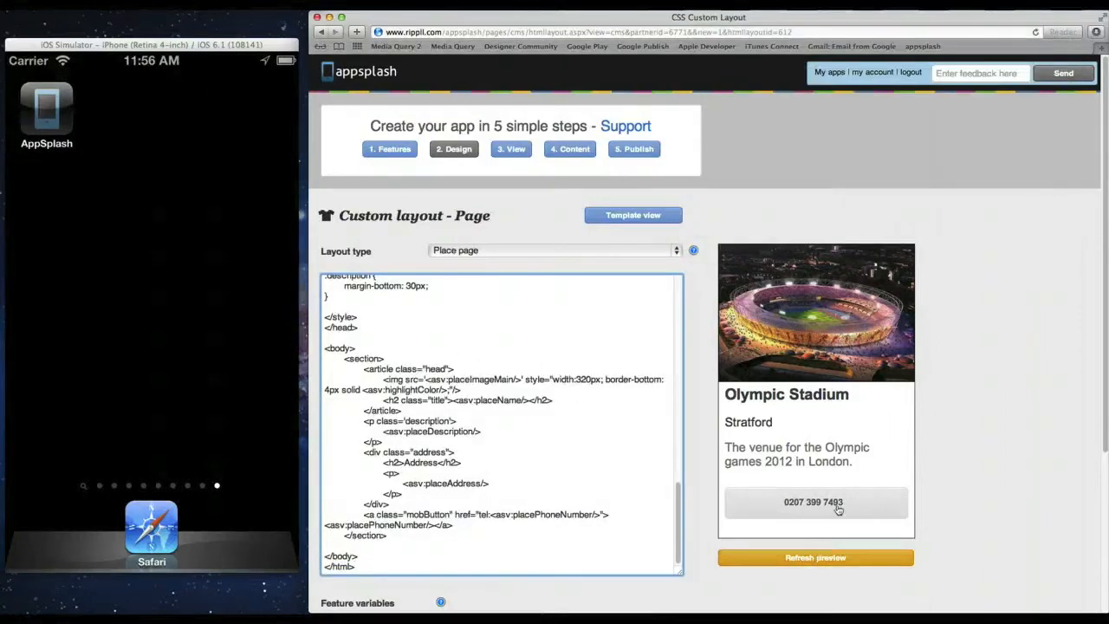
{"action": "left_click", "coordinate": [818, 562]}
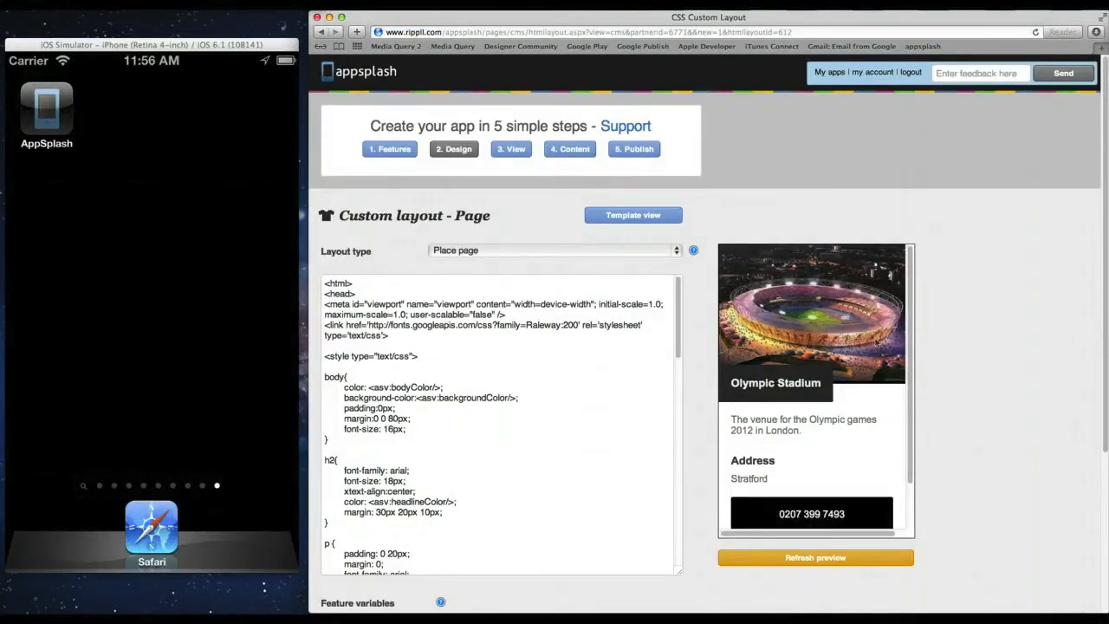
Step: Check the refreshed Place page preview and update the custom layout
{"action": "scroll", "coordinate": [817, 362], "scroll_direction": "down", "scroll_amount": 1}
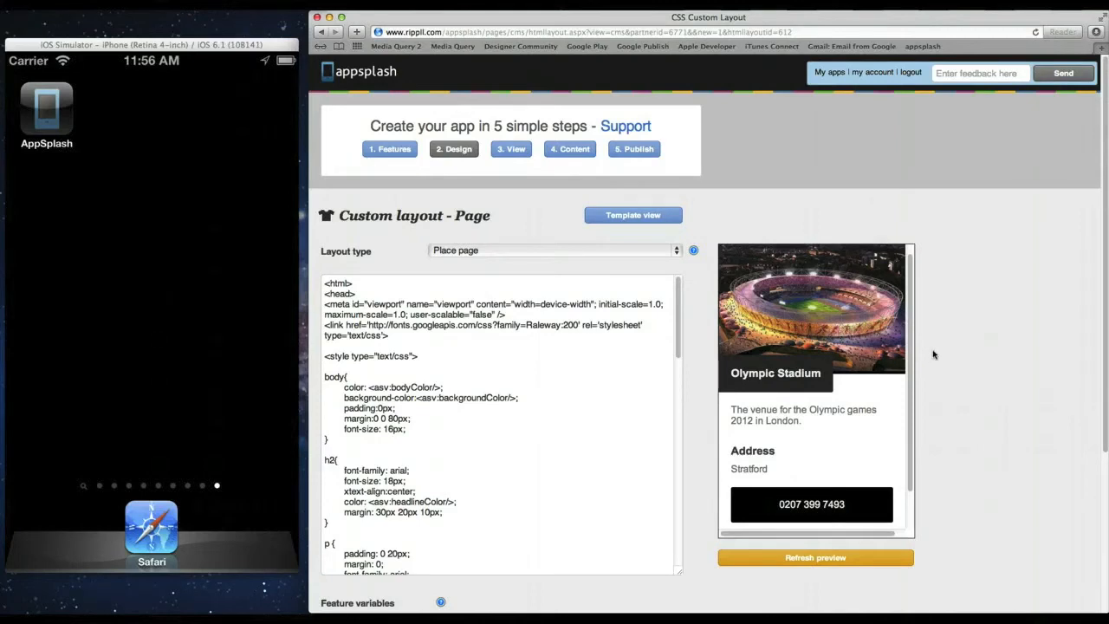
{"action": "scroll", "coordinate": [878, 371], "scroll_direction": "down", "scroll_amount": 5}
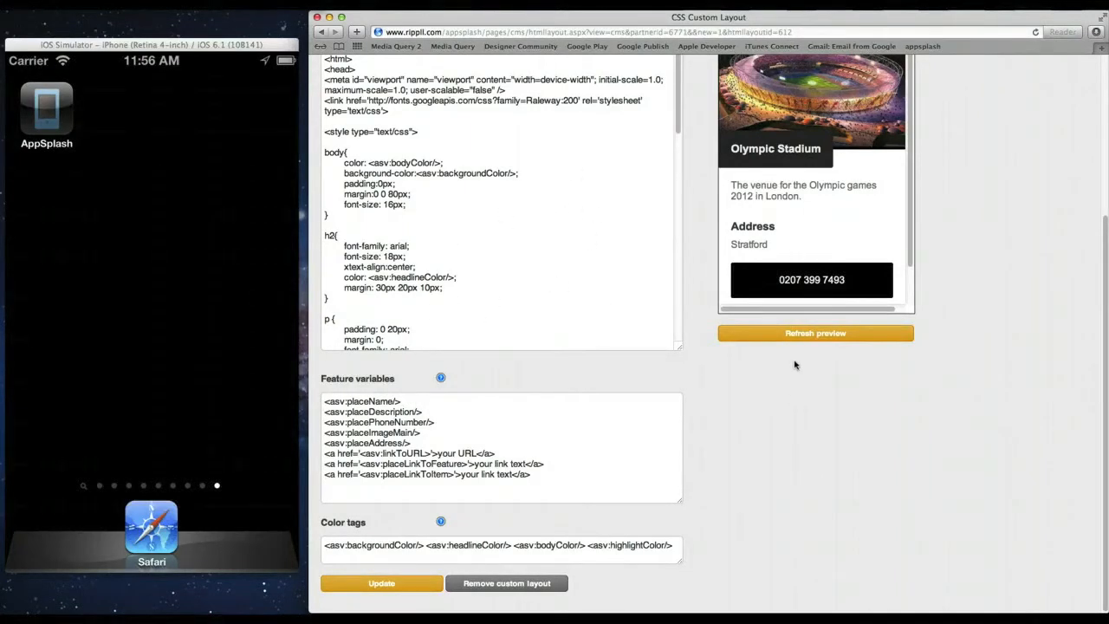
{"action": "scroll", "coordinate": [664, 301], "scroll_direction": "up", "scroll_amount": 4}
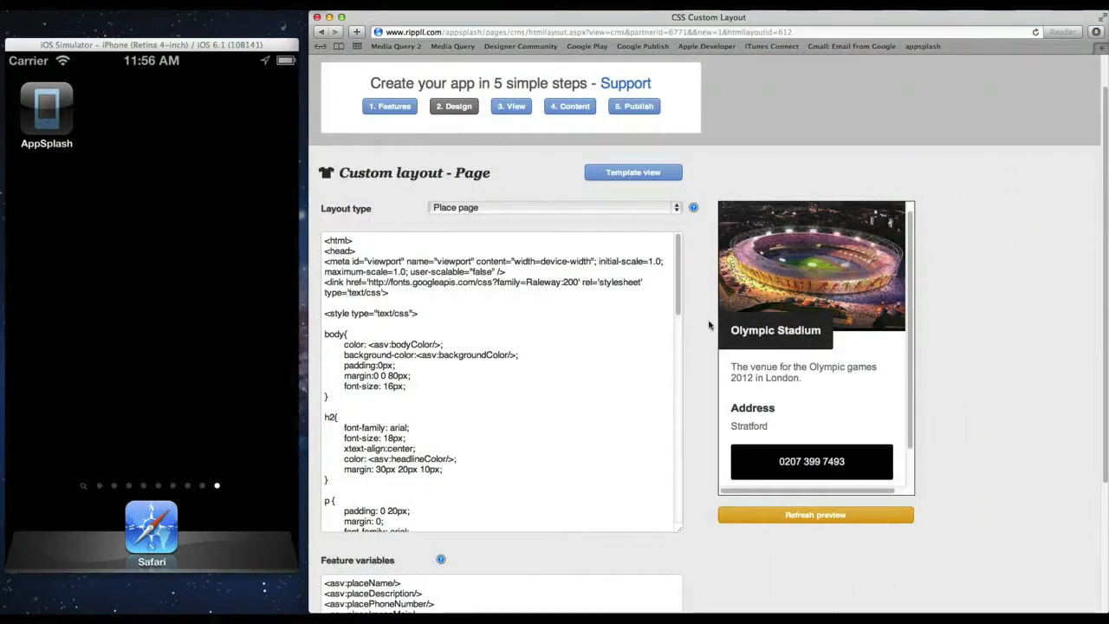
{"action": "scroll", "coordinate": [713, 345], "scroll_direction": "down", "scroll_amount": 4}
{"action": "left_click", "coordinate": [375, 585]}
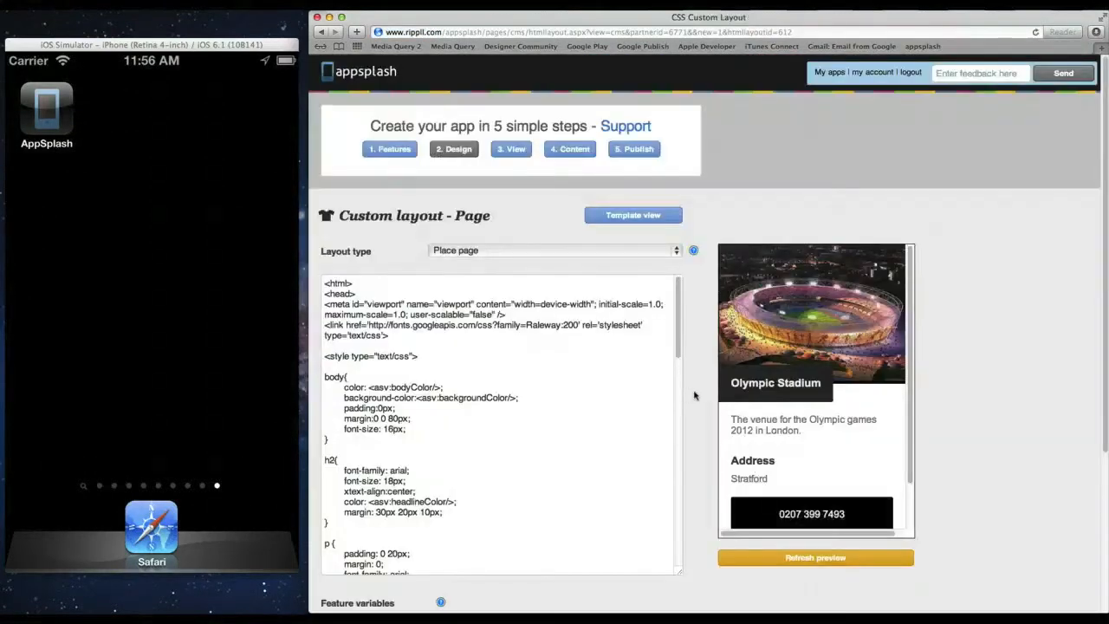
Step: Go to the View step of the app builder to get the app code for previewing on a handset
{"action": "scroll", "coordinate": [510, 338], "scroll_direction": "down", "scroll_amount": 10}
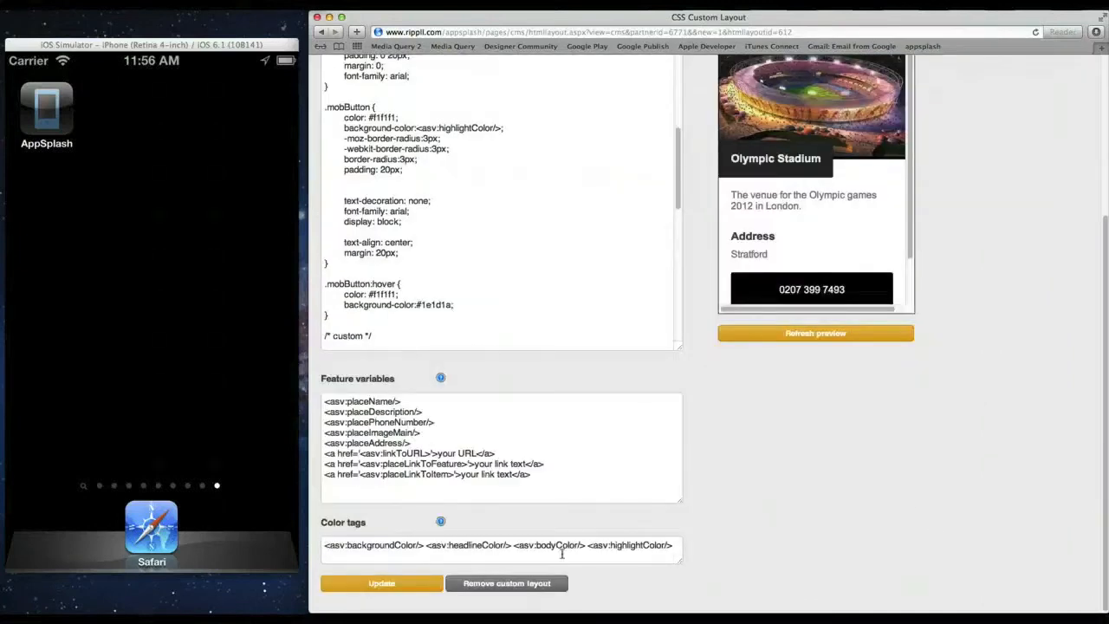
{"action": "scroll", "coordinate": [610, 508], "scroll_direction": "up", "scroll_amount": 8}
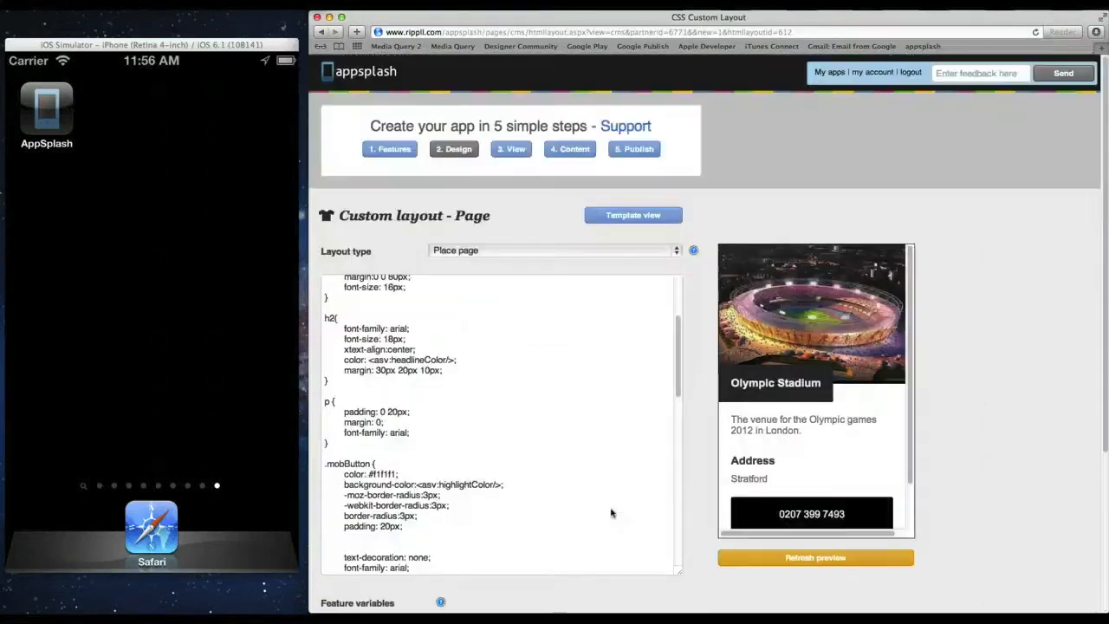
{"action": "left_click", "coordinate": [511, 151]}
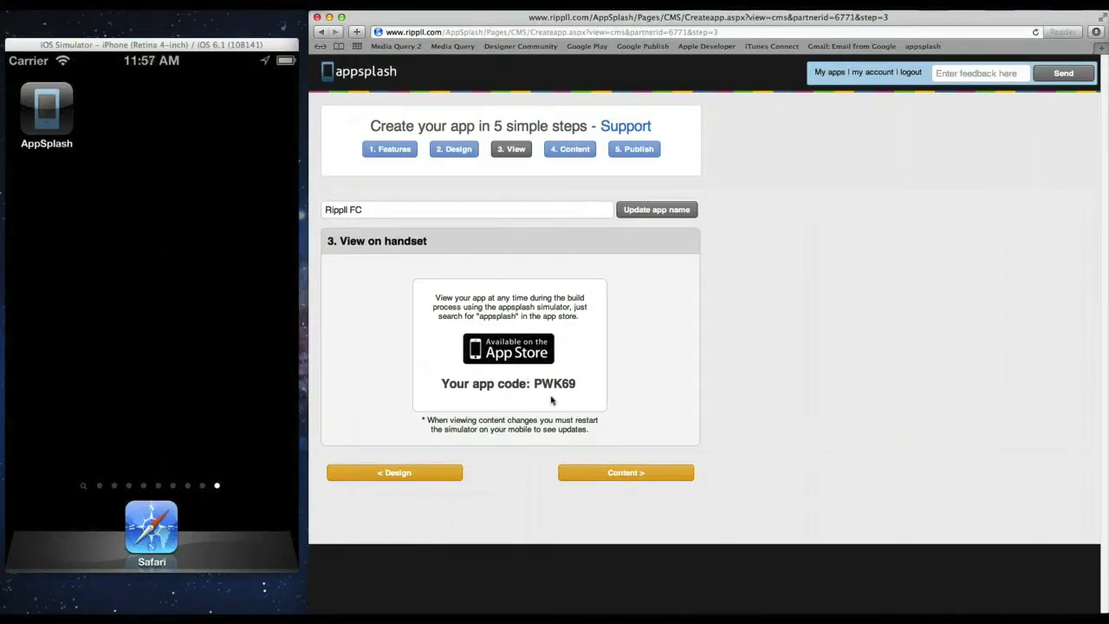
Step: Launch AppSplash in the iOS Simulator, enter the app code in the password field and preview the app
{"action": "left_click", "coordinate": [49, 111]}
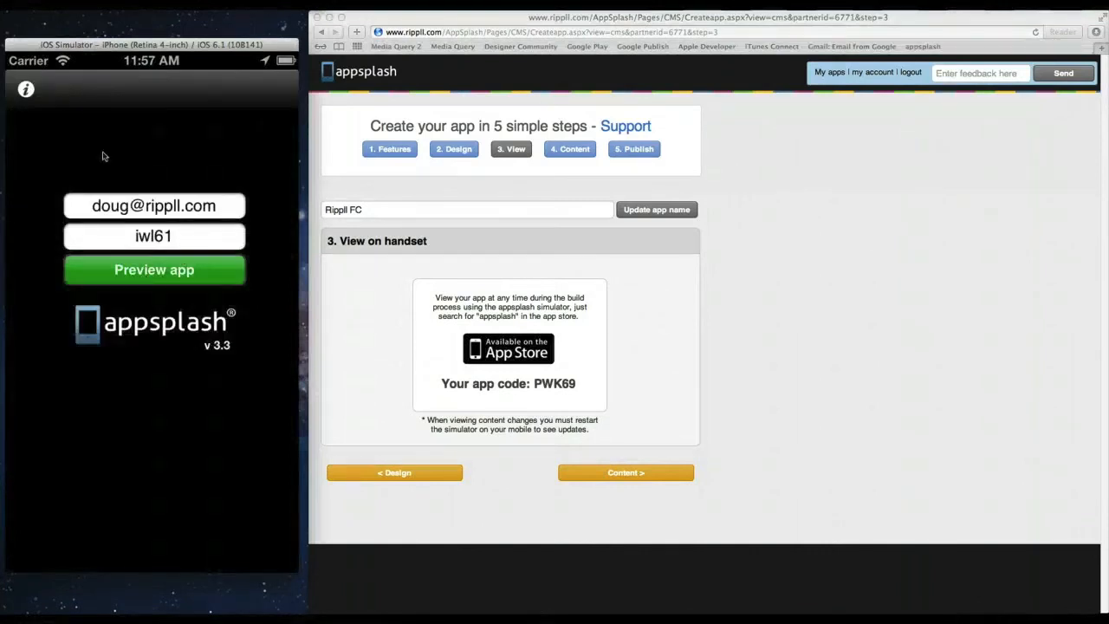
{"action": "left_click", "coordinate": [190, 247]}
{"action": "left_click", "coordinate": [232, 236]}
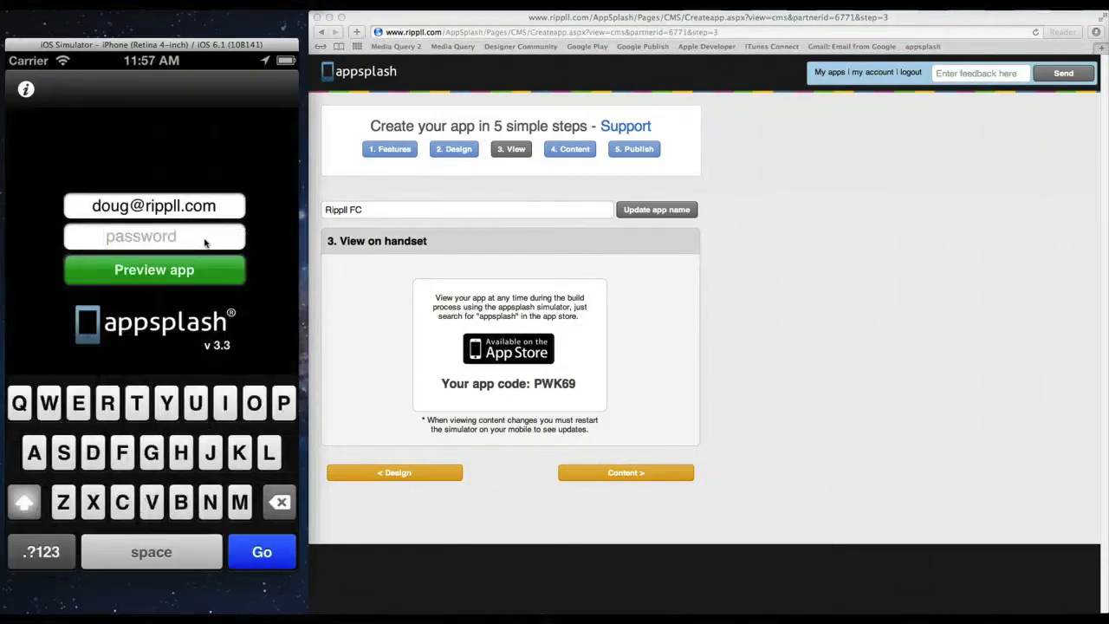
{"action": "type", "text": "PWK"}
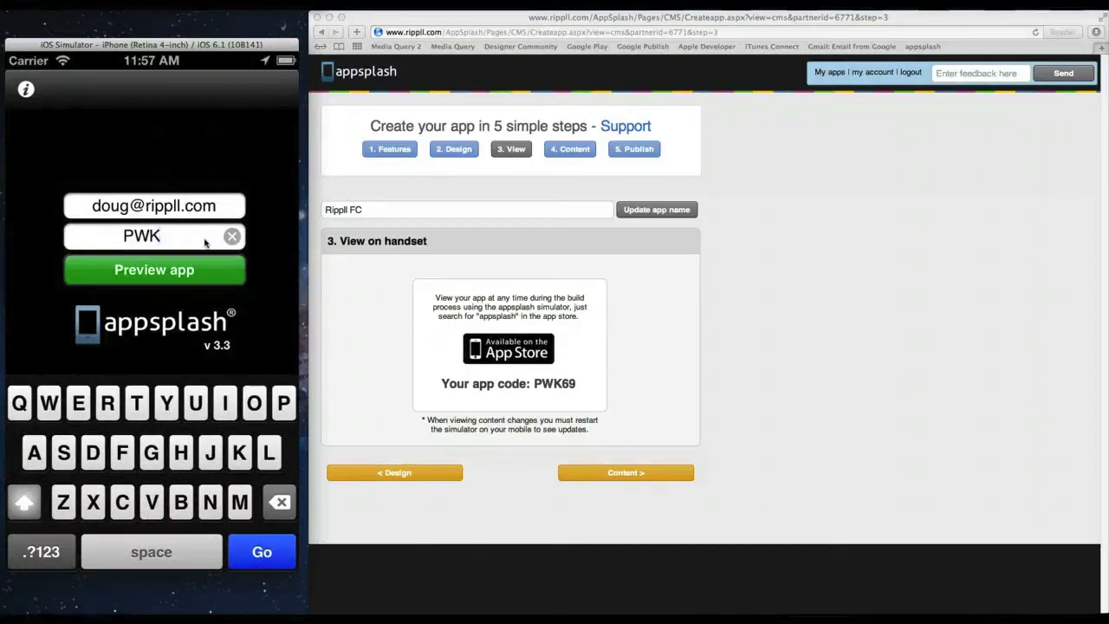
{"action": "type", "text": "69"}
{"action": "left_click", "coordinate": [187, 279]}
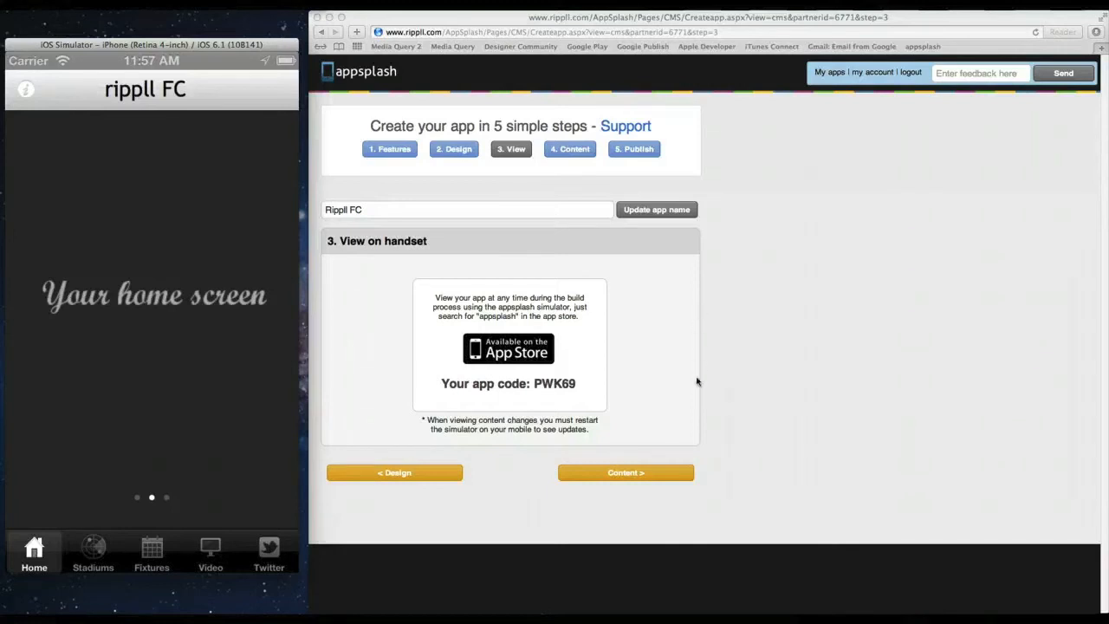
Step: Open the Home screen content and apply the Top carousel layout template
{"action": "left_click", "coordinate": [648, 472]}
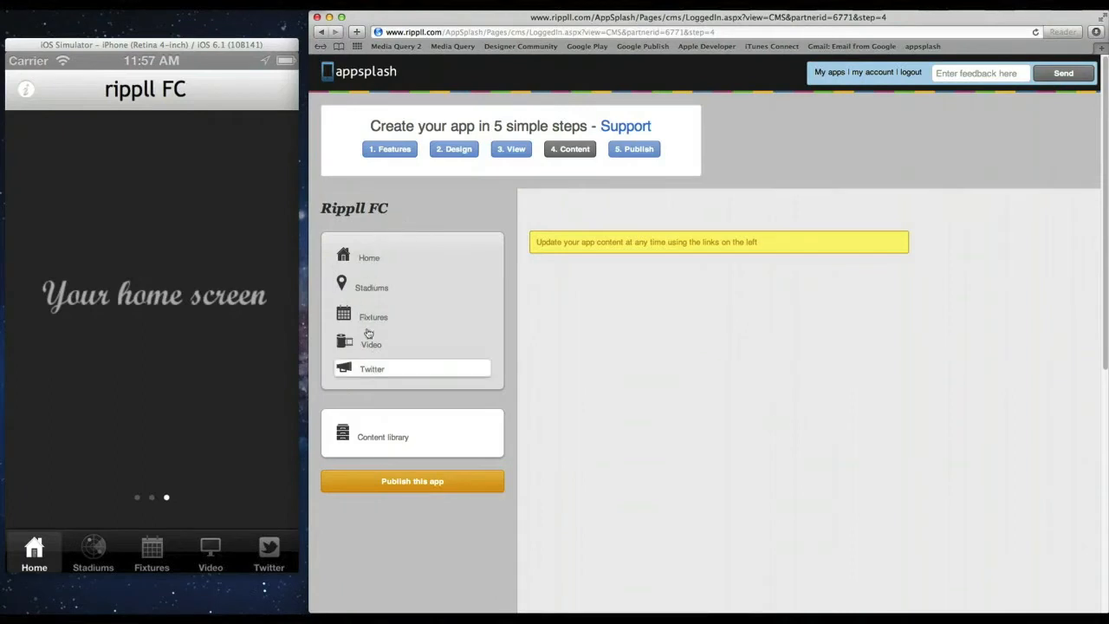
{"action": "left_click", "coordinate": [381, 264]}
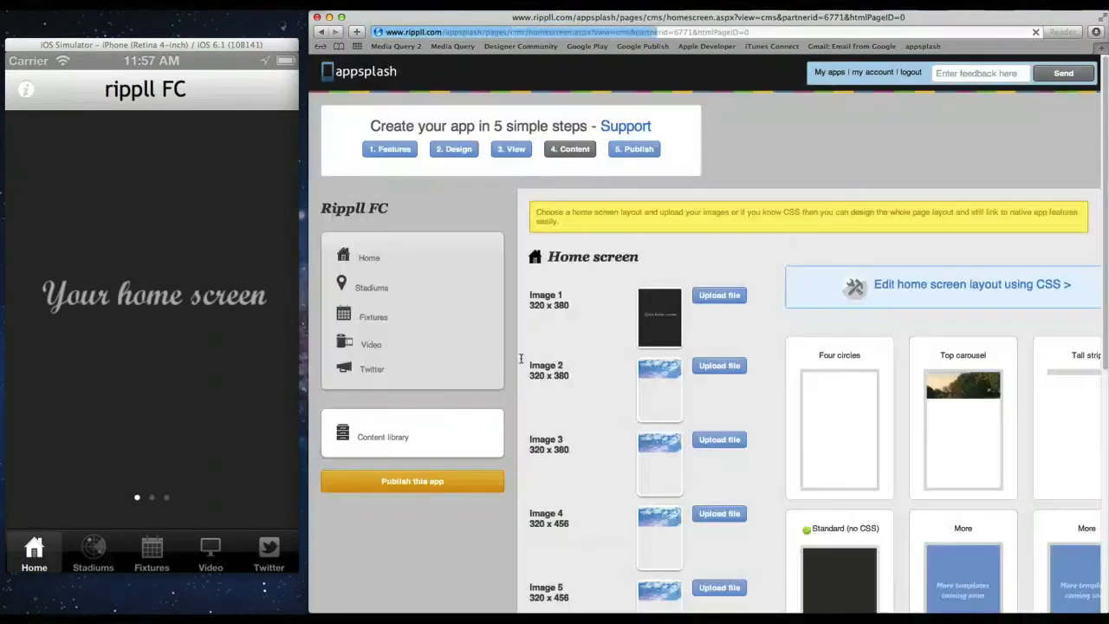
{"action": "scroll", "coordinate": [558, 287], "scroll_direction": "down", "scroll_amount": 2}
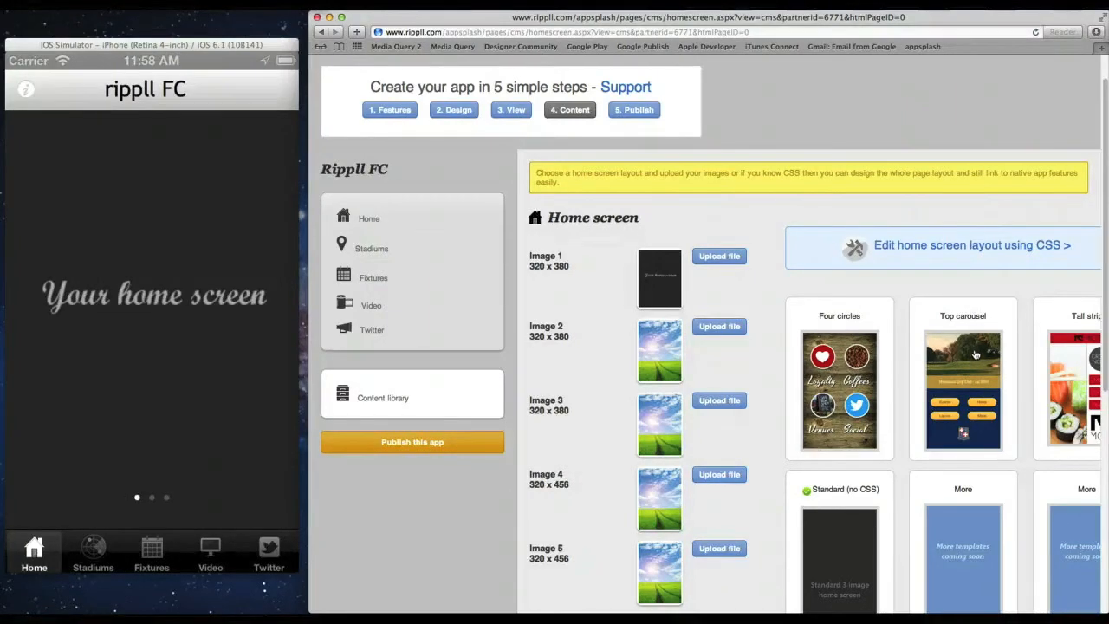
{"action": "left_click", "coordinate": [970, 371]}
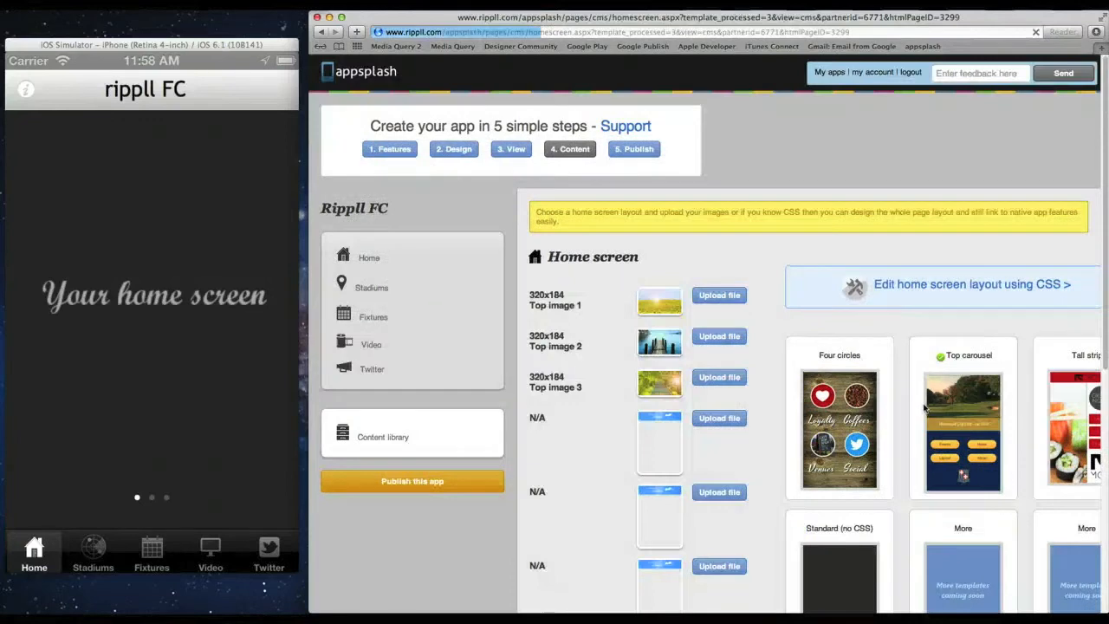
Step: Upload PIC1.jpg from the RIPPLL FC folder as Top image 1 of the Home screen
{"action": "scroll", "coordinate": [945, 339], "scroll_direction": "down", "scroll_amount": 2}
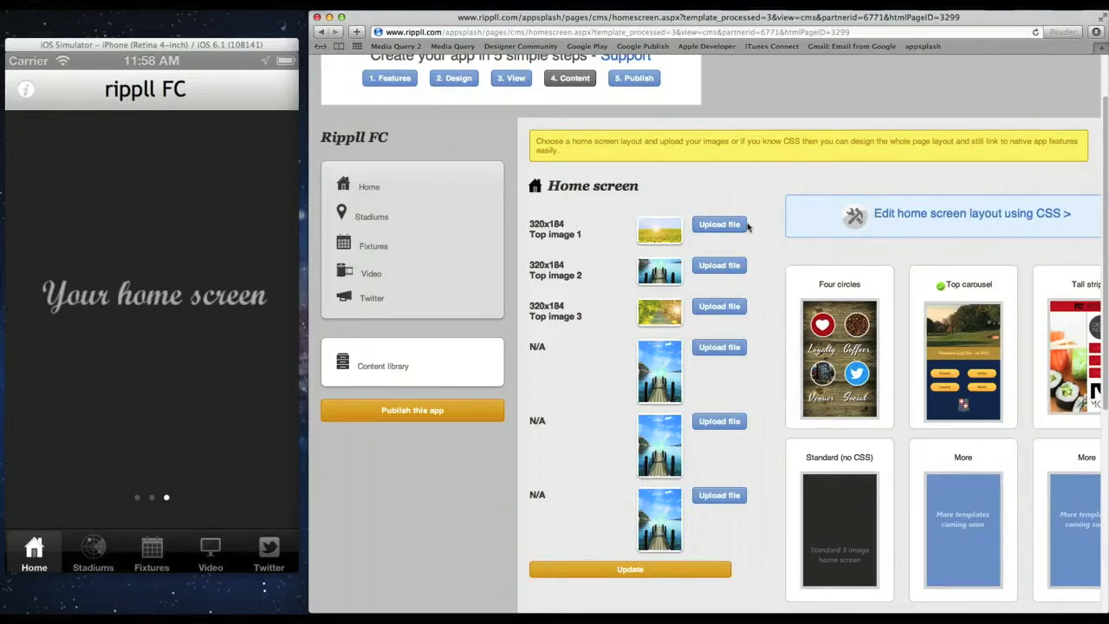
{"action": "left_click", "coordinate": [719, 225]}
{"action": "left_click", "coordinate": [646, 284]}
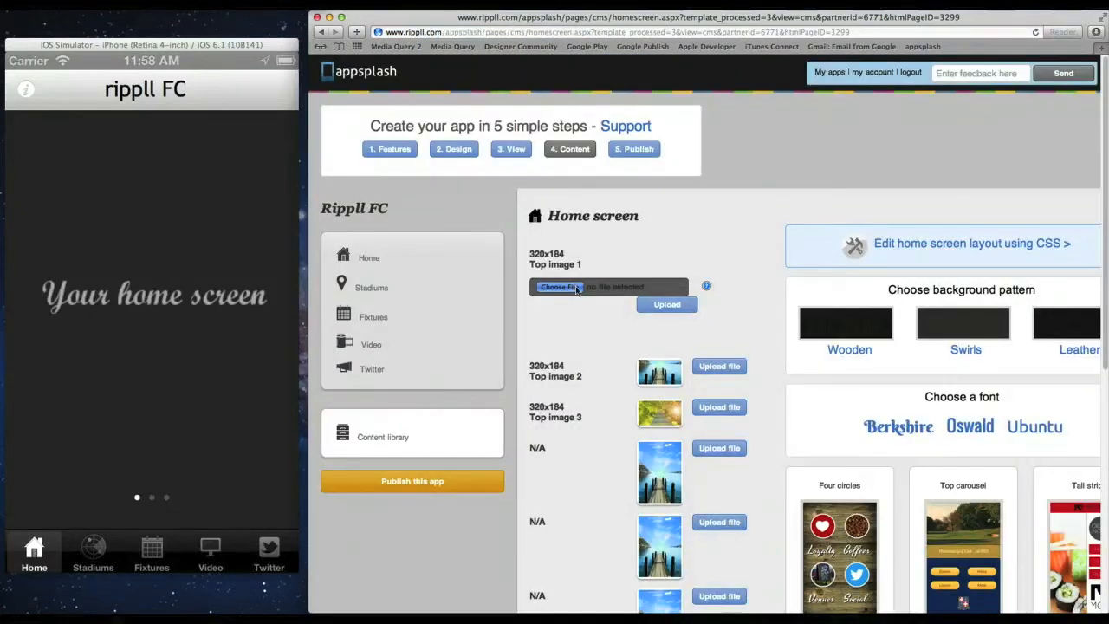
{"action": "double_click", "coordinate": [553, 176]}
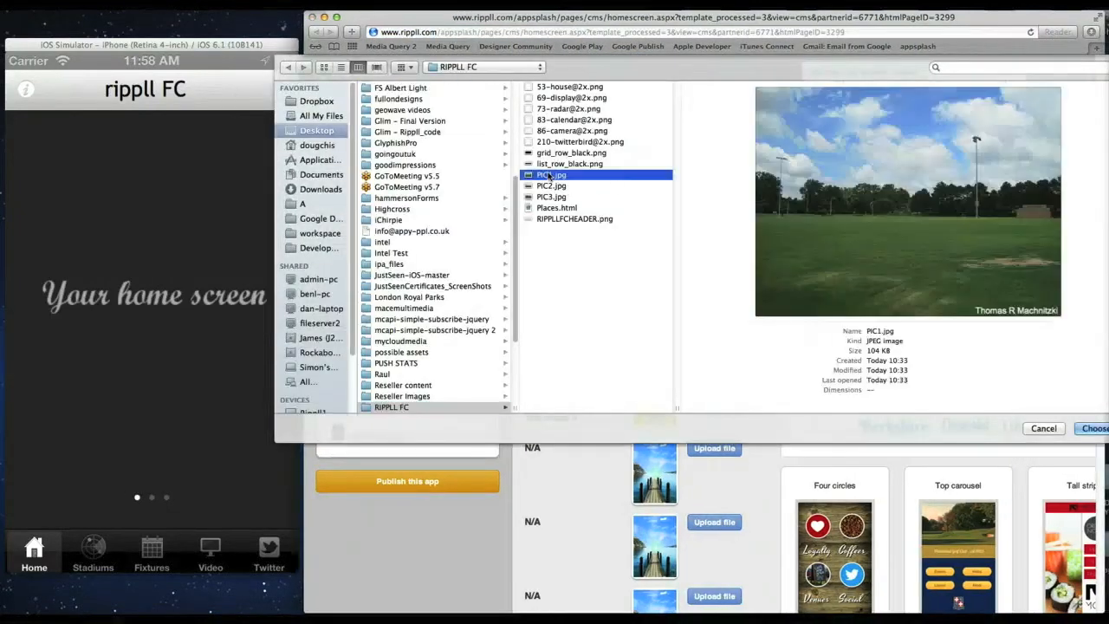
{"action": "left_click", "coordinate": [659, 307]}
Step: Upload PIC2.jpg from the RIPPLL FC folder as Top image 2 of the Home screen
{"action": "left_click", "coordinate": [703, 320]}
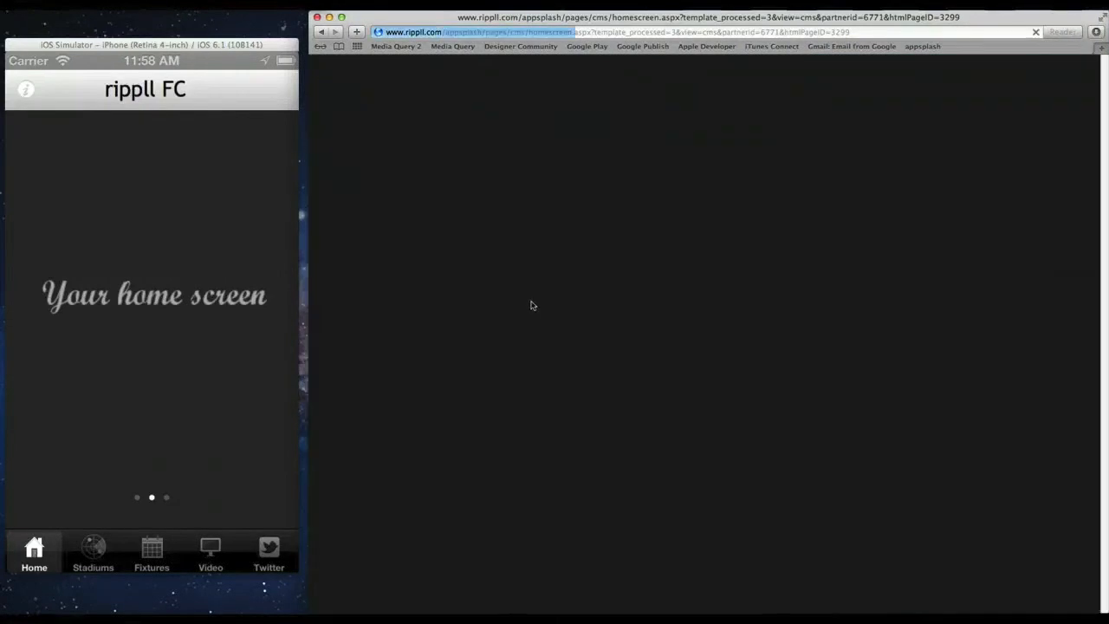
{"action": "left_click", "coordinate": [561, 350]}
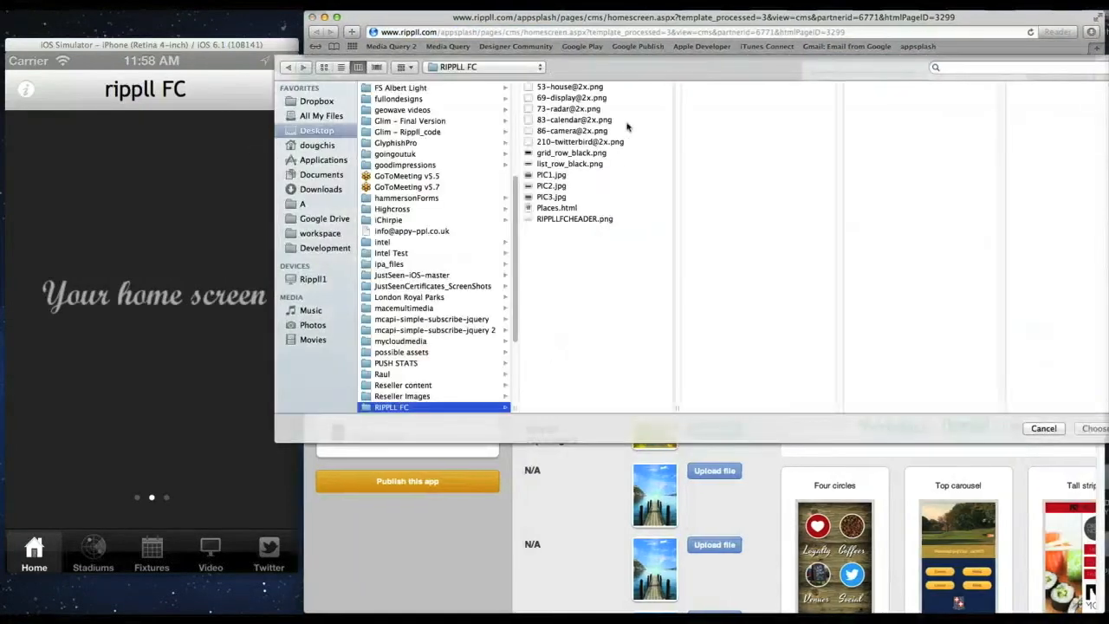
{"action": "left_click", "coordinate": [550, 186]}
{"action": "double_click", "coordinate": [549, 187]}
{"action": "left_click", "coordinate": [680, 376]}
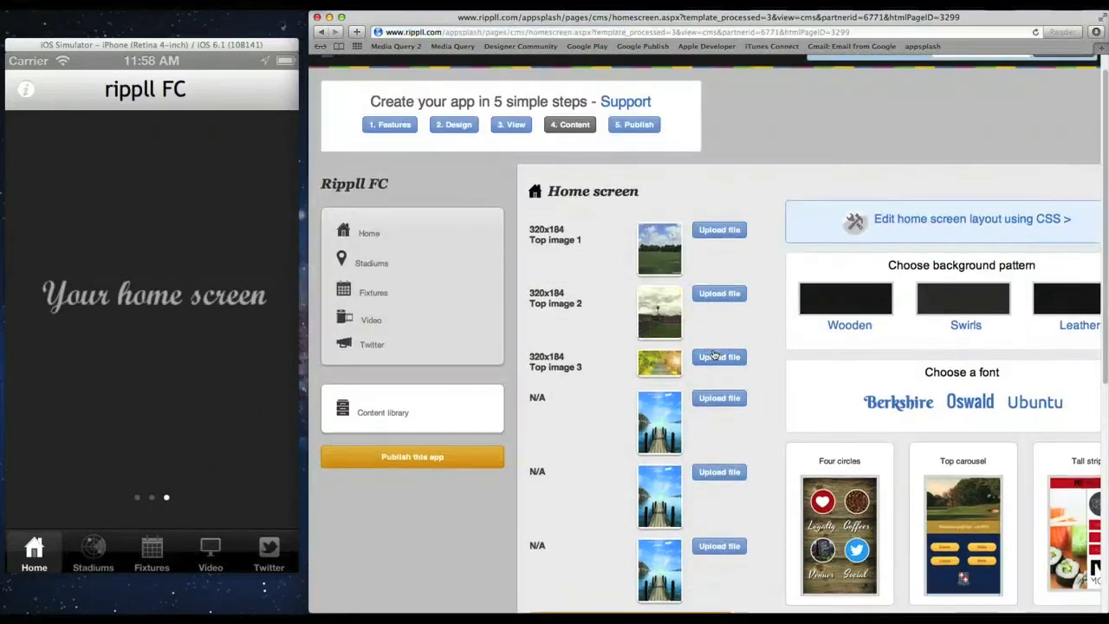
Step: Upload PIC3.jpg as Top image 3 and update the Home screen content
{"action": "left_click", "coordinate": [560, 413]}
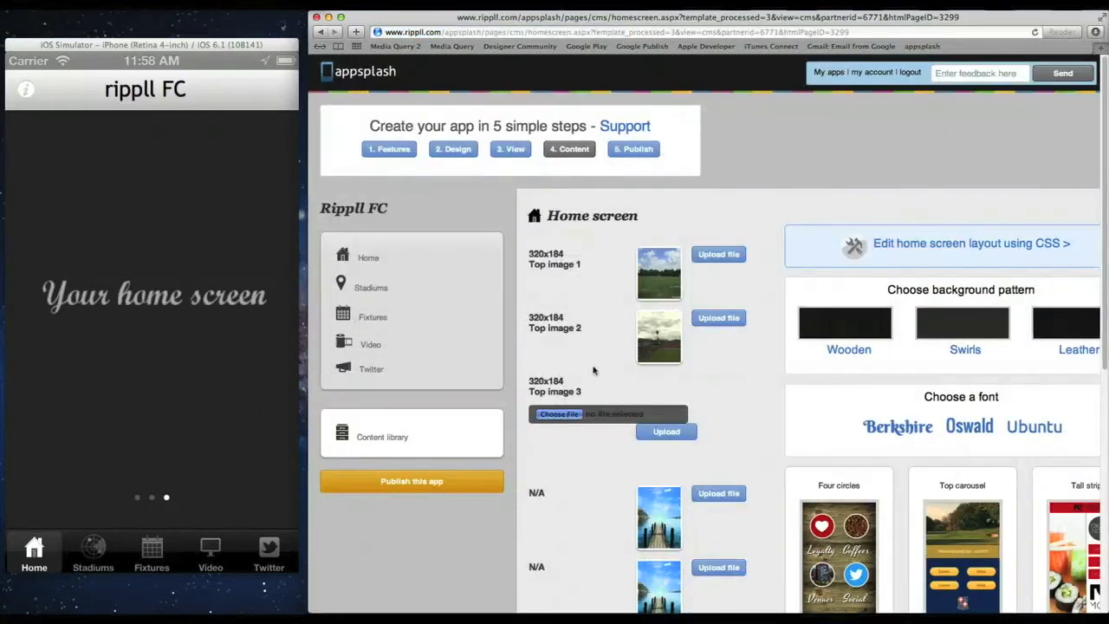
{"action": "left_click", "coordinate": [559, 198]}
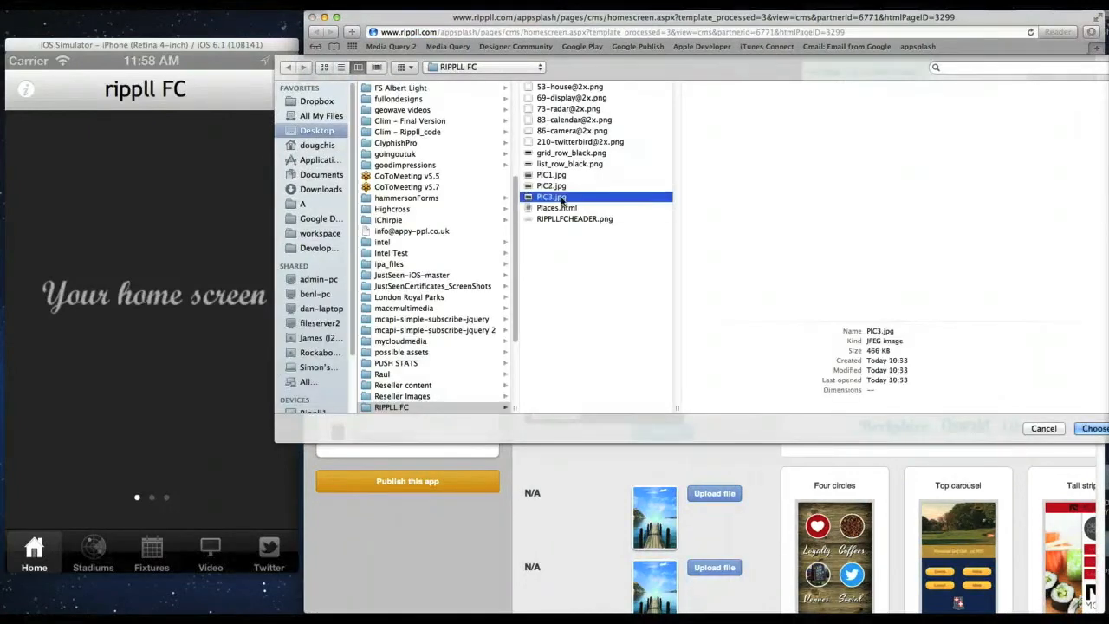
{"action": "left_click", "coordinate": [1090, 428]}
{"action": "left_click", "coordinate": [667, 431]}
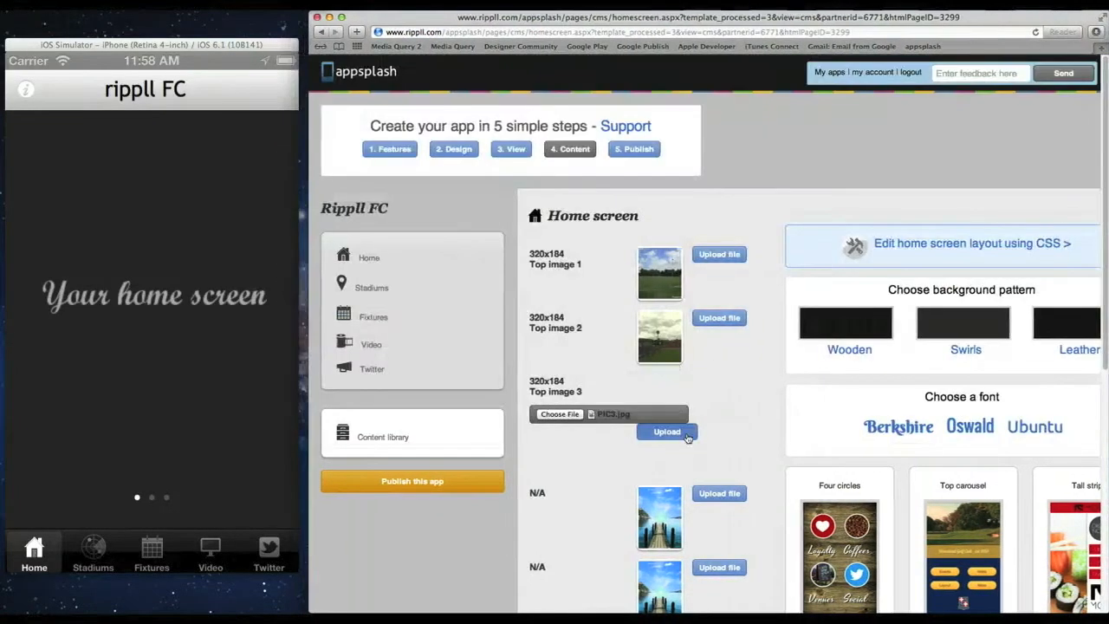
{"action": "scroll", "coordinate": [626, 353], "scroll_direction": "down", "scroll_amount": 3}
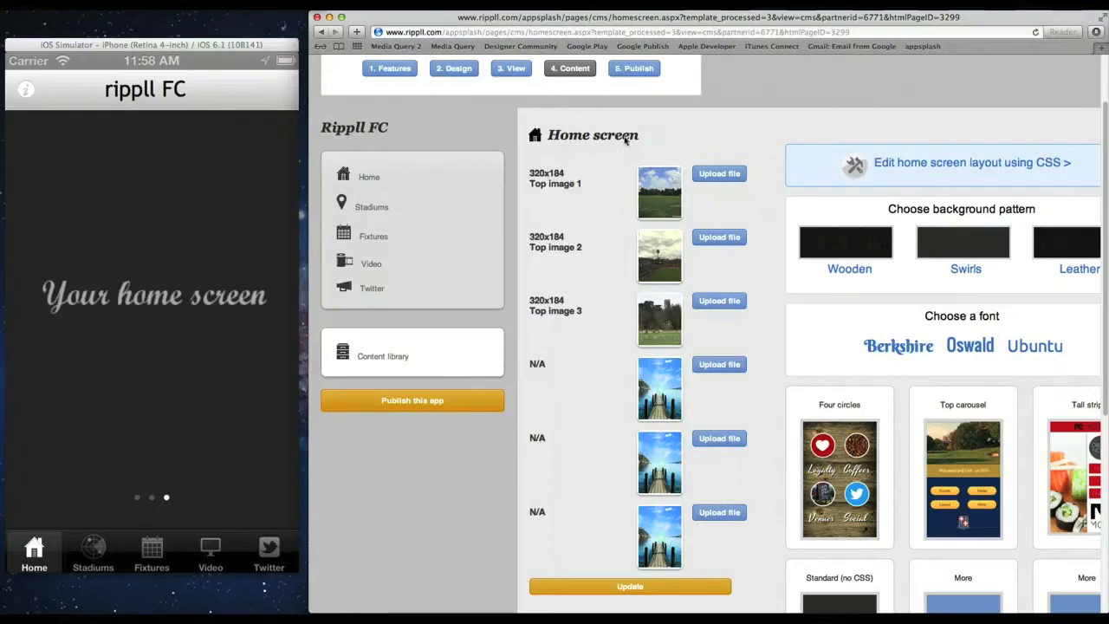
{"action": "scroll", "coordinate": [609, 188], "scroll_direction": "down", "scroll_amount": 1}
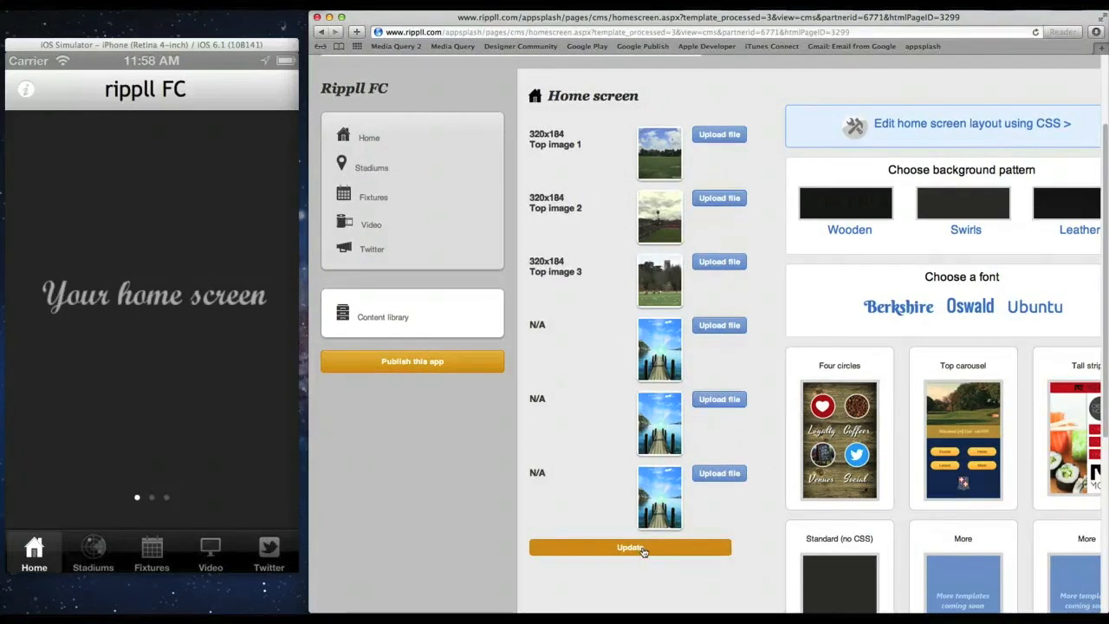
{"action": "left_click", "coordinate": [643, 547]}
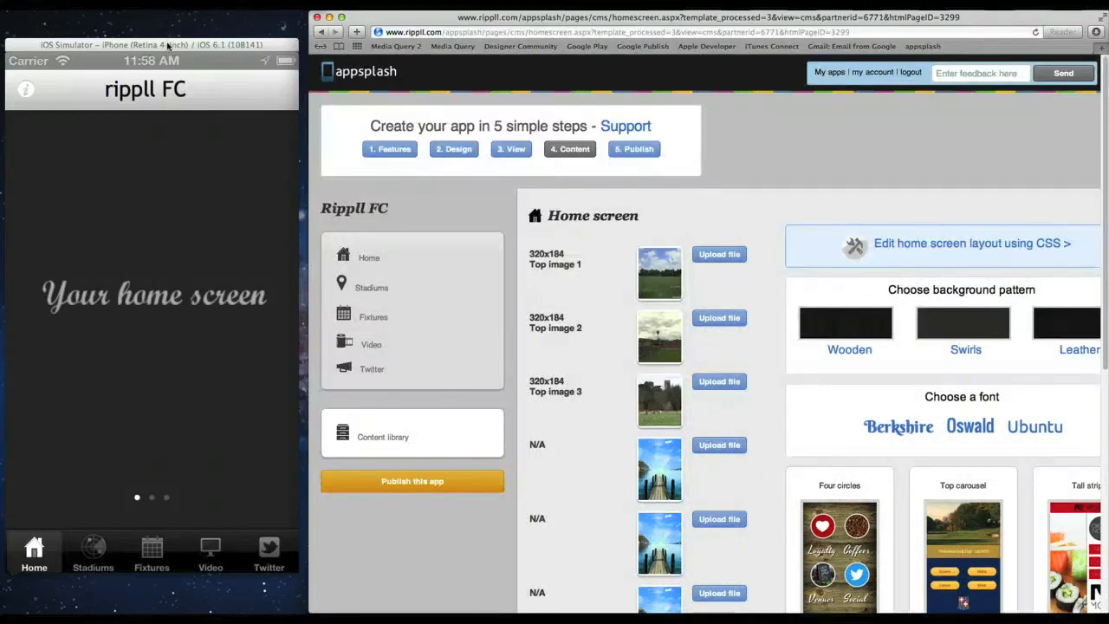
Step: Switch to the iOS Simulator, return to its home screen, reopen AppSplash and preview the updated app
{"action": "left_click", "coordinate": [169, 45]}
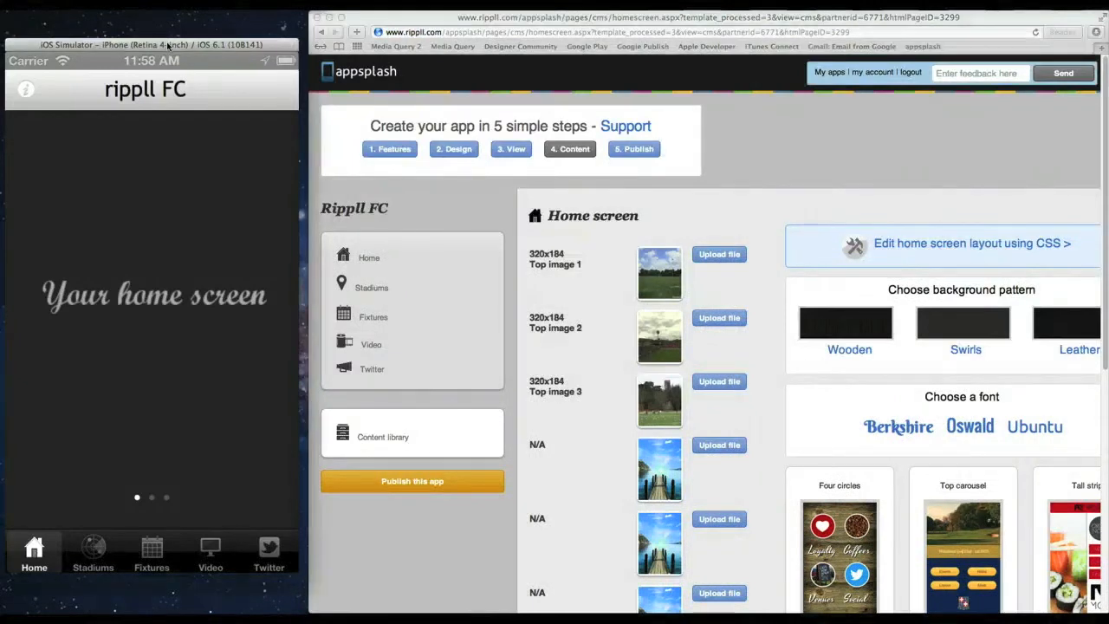
{"action": "key", "text": "super+shift+h"}
{"action": "left_click", "coordinate": [68, 115]}
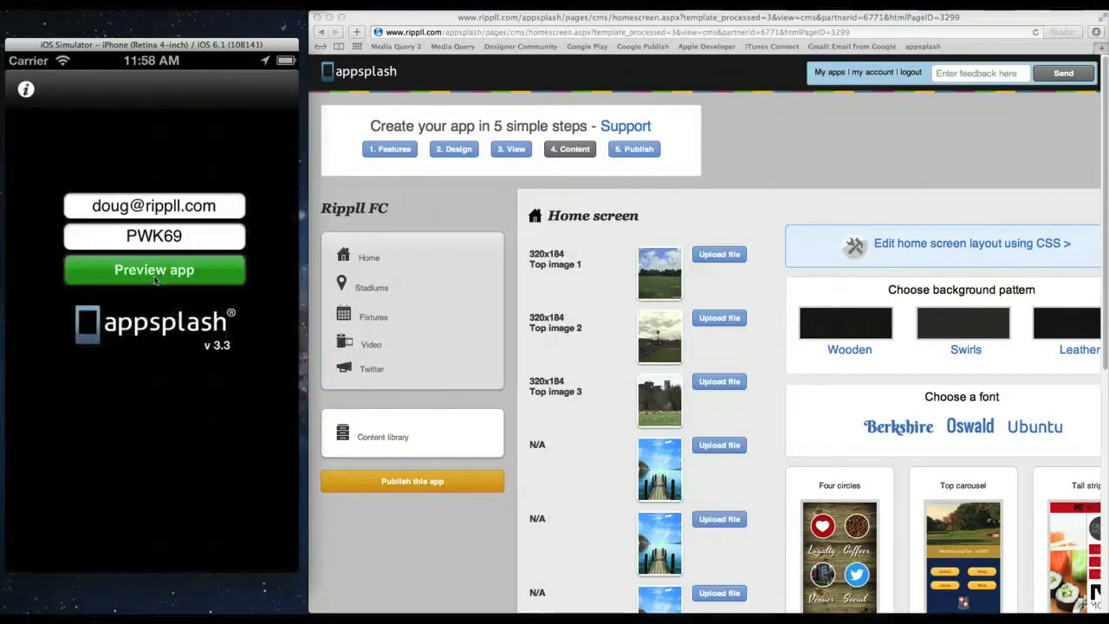
{"action": "left_click", "coordinate": [155, 275]}
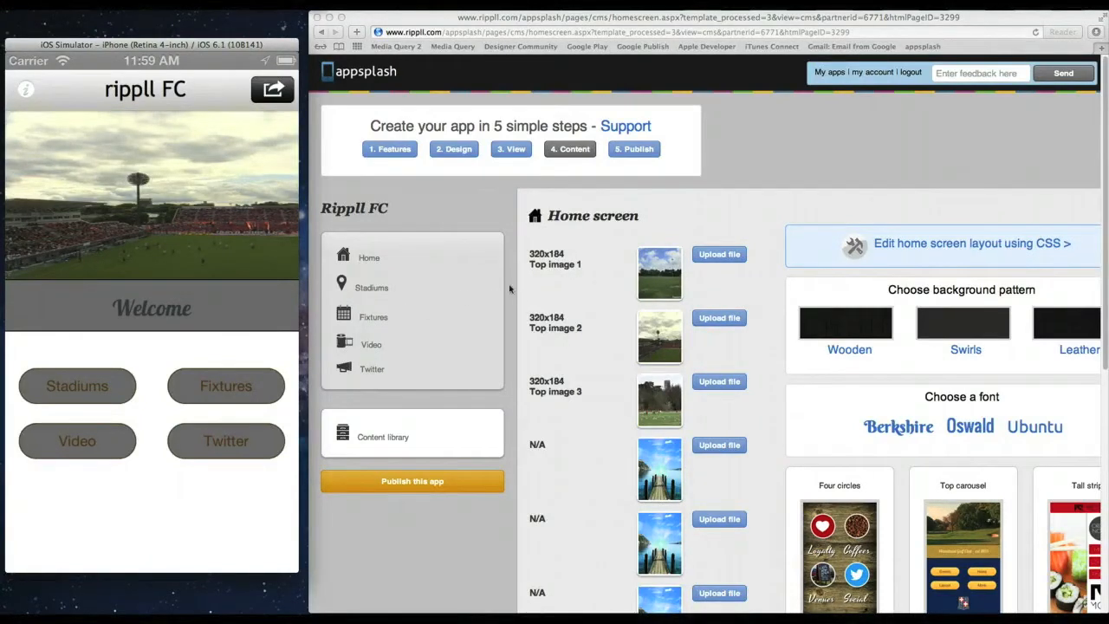
Step: Remove the Olympic Stadium venue from the Stadiums content and start a new venue item
{"action": "left_click", "coordinate": [373, 288]}
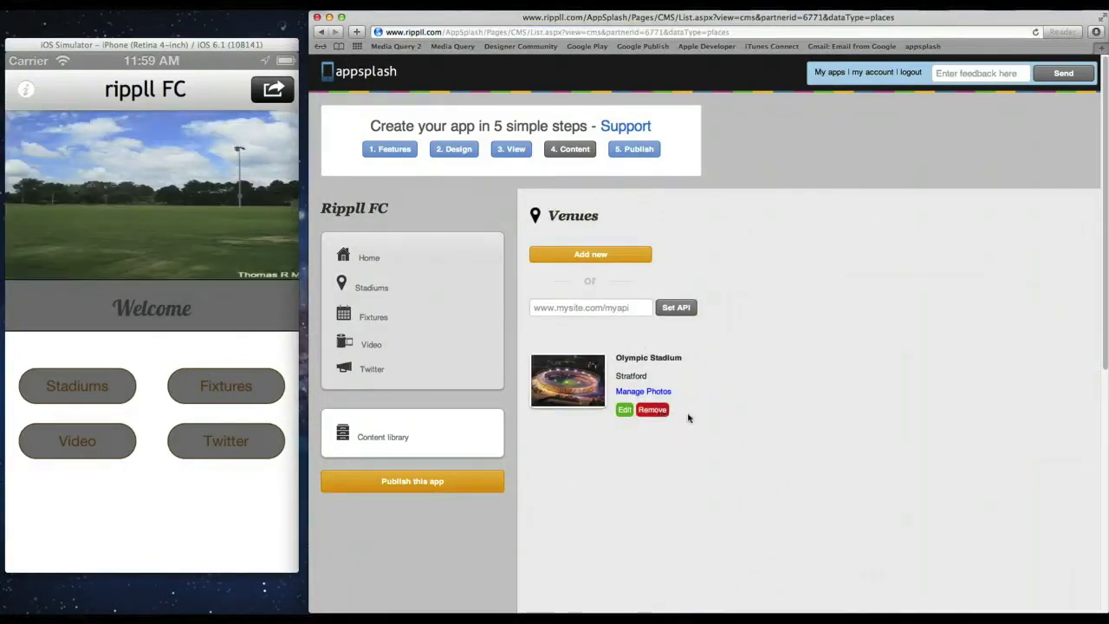
{"action": "left_click", "coordinate": [653, 409]}
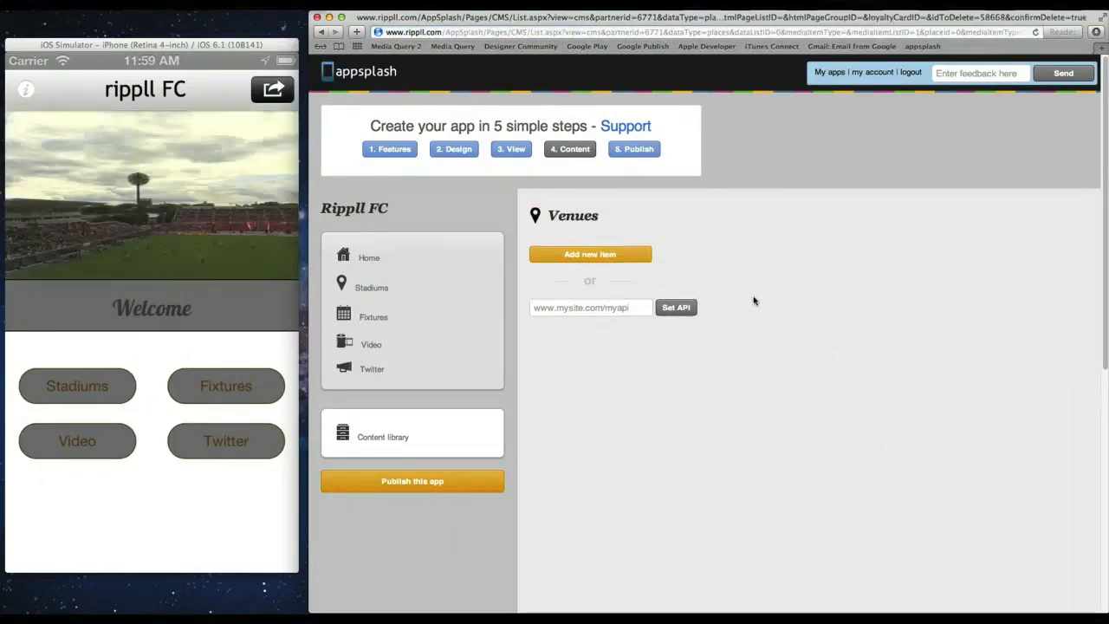
{"action": "left_click", "coordinate": [598, 253]}
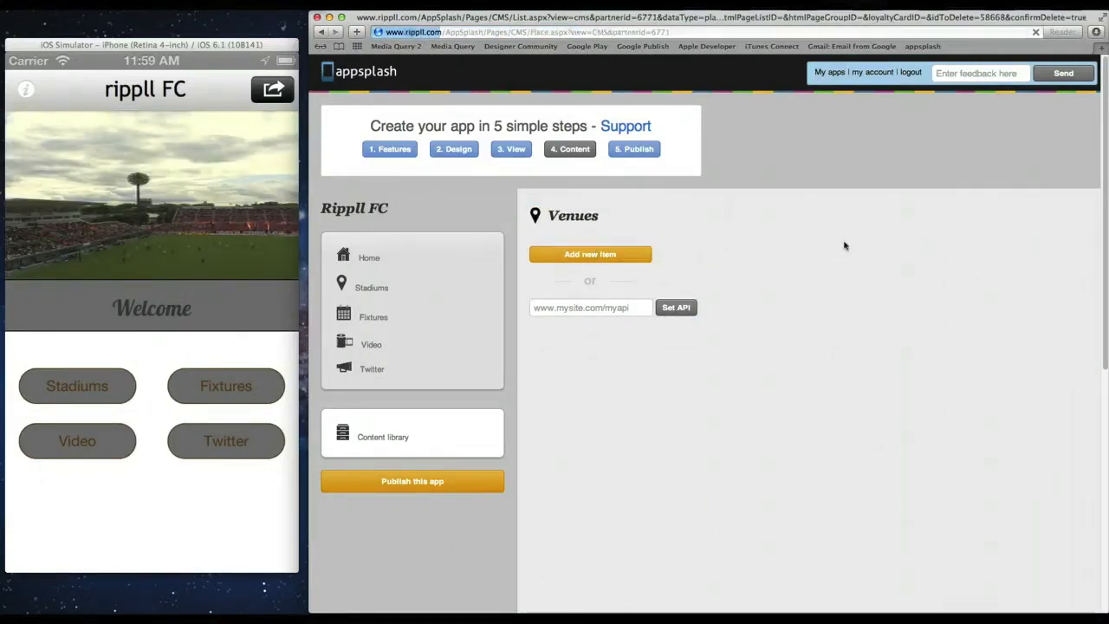
Step: Set the new venue's place name to "Wanstead Flats"
{"action": "scroll", "coordinate": [993, 404], "scroll_direction": "down", "scroll_amount": 5}
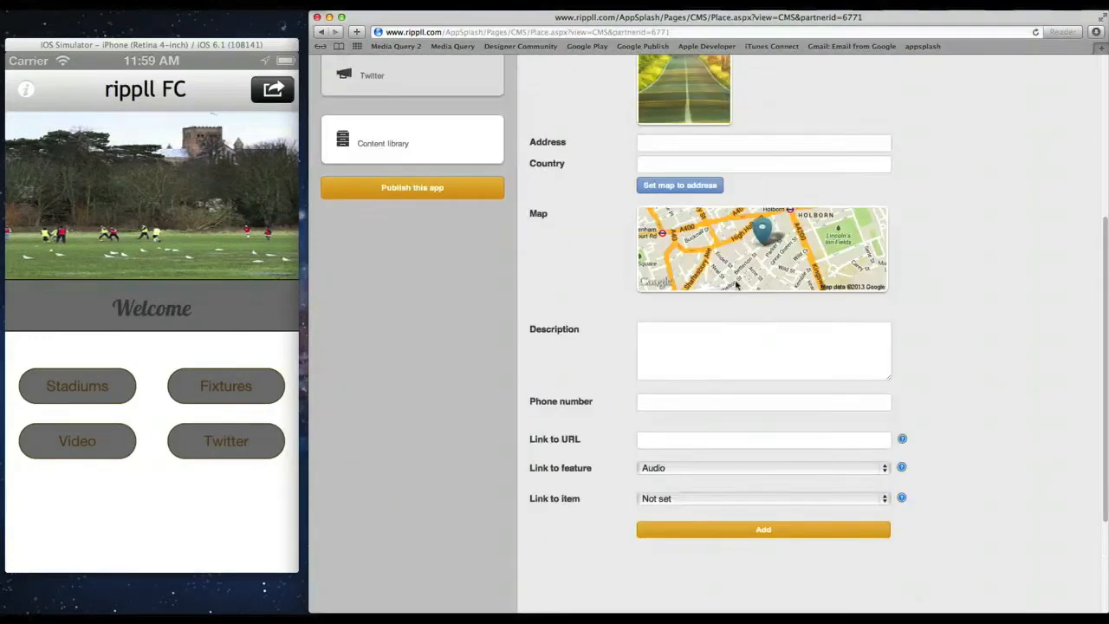
{"action": "scroll", "coordinate": [966, 385], "scroll_direction": "up", "scroll_amount": 3}
{"action": "left_click", "coordinate": [757, 141]}
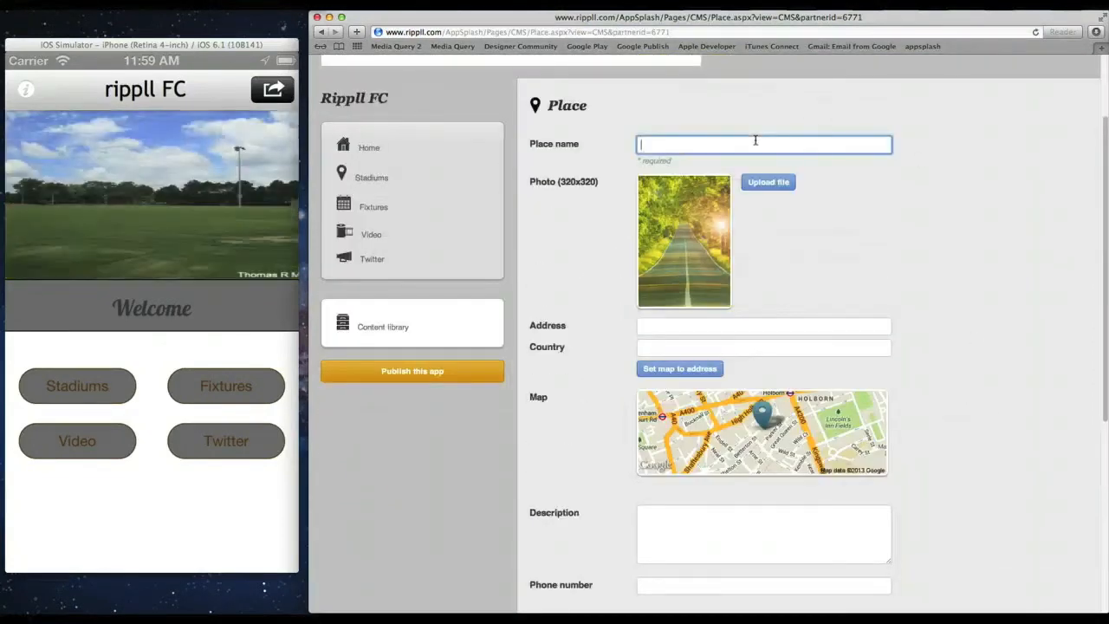
{"action": "type", "text": "wANT"}
{"action": "key", "text": "BackSpace"}
{"action": "key", "text": "BackSpace"}
{"action": "key", "text": "BackSpace"}
{"action": "key", "text": "BackSpace"}
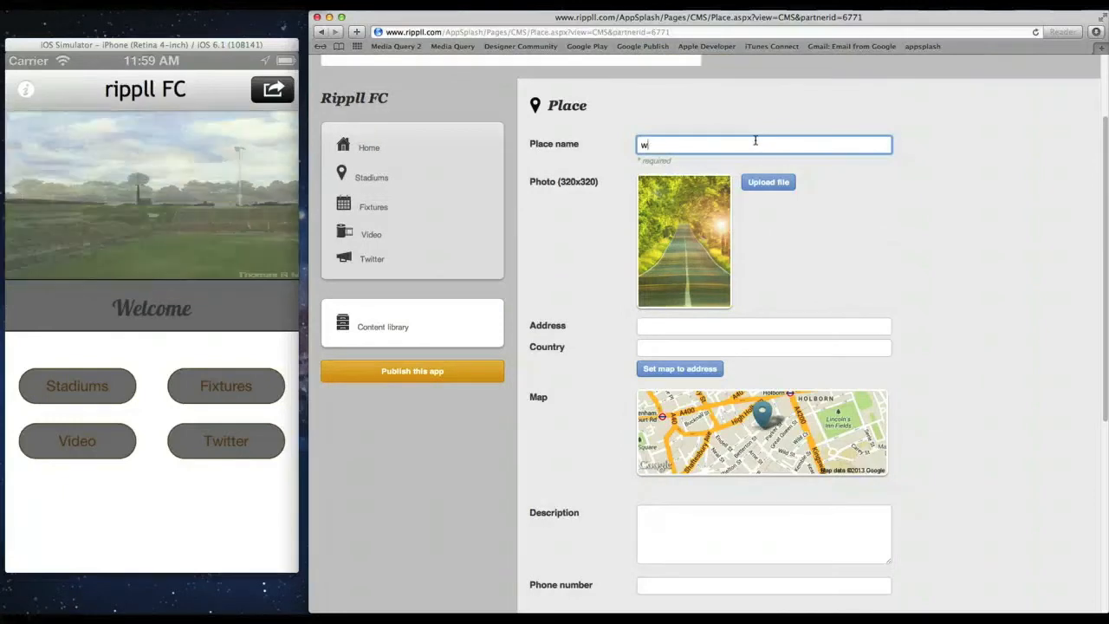
{"action": "type", "text": "Want"}
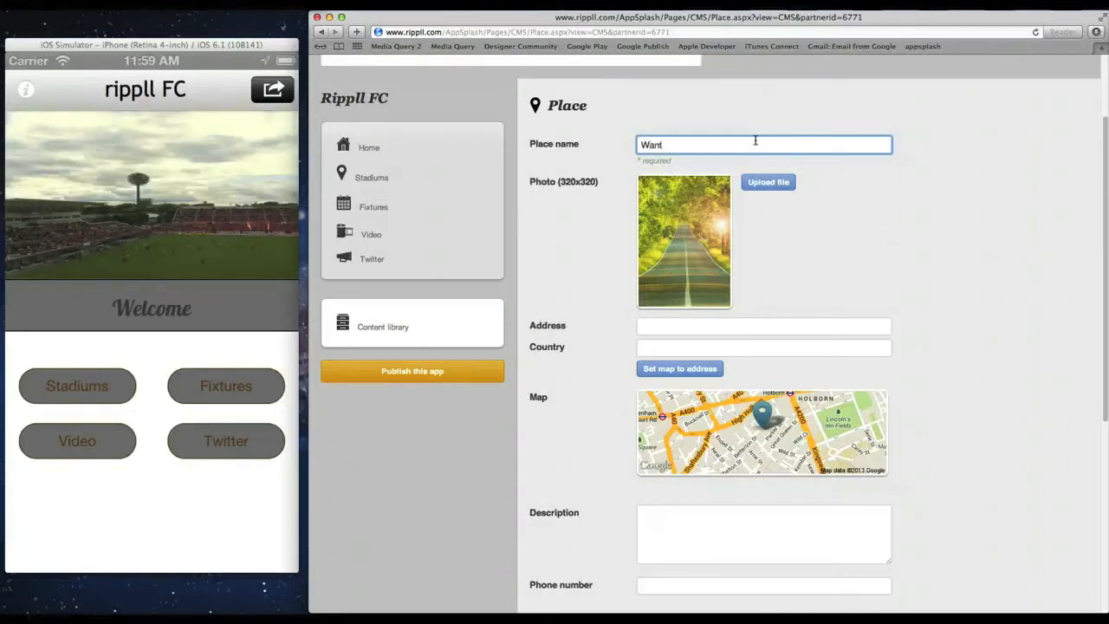
{"action": "type", "text": "s"}
{"action": "key", "text": "BackSpace"}
{"action": "key", "text": "BackSpace"}
{"action": "type", "text": "stead Flats"}
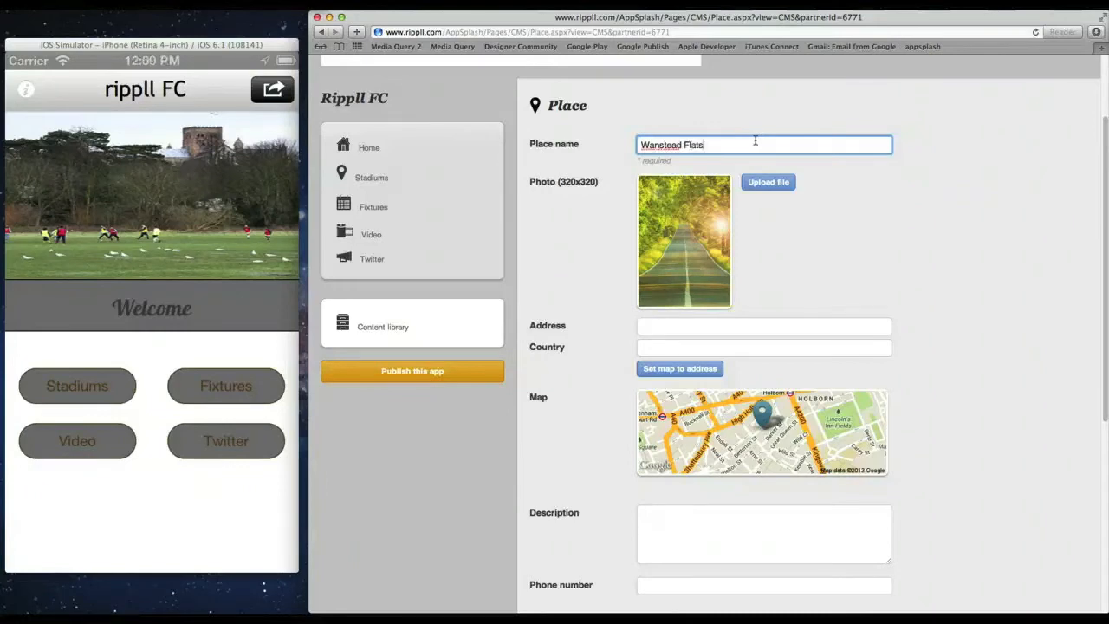
Step: Upload PIC1.jpg as the photo of the Wanstead Flats venue
{"action": "left_click", "coordinate": [767, 181]}
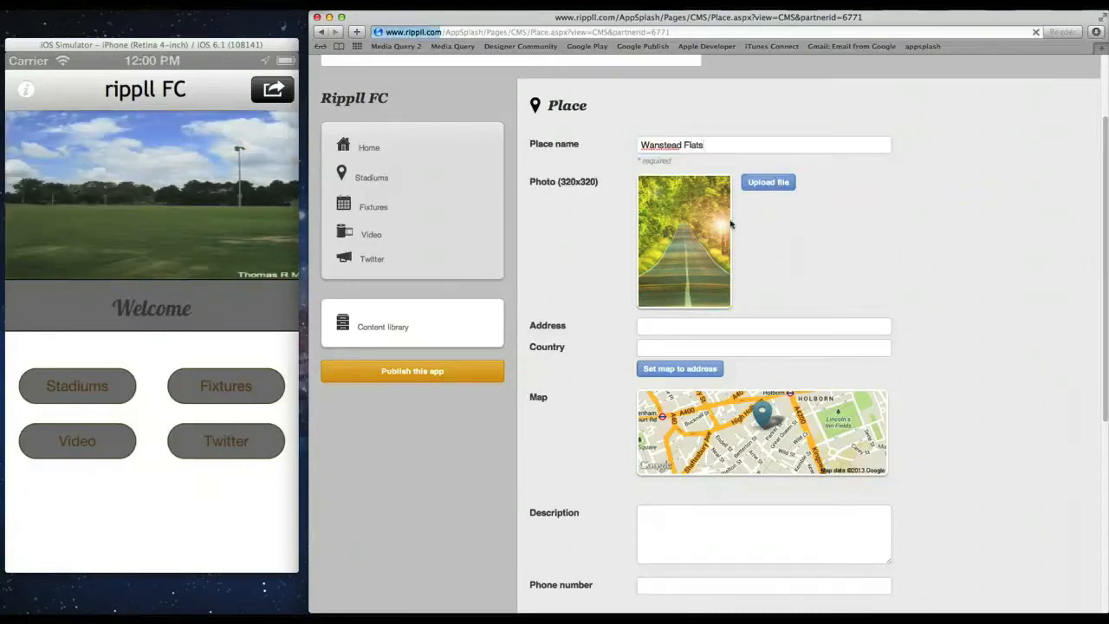
{"action": "left_click", "coordinate": [666, 293]}
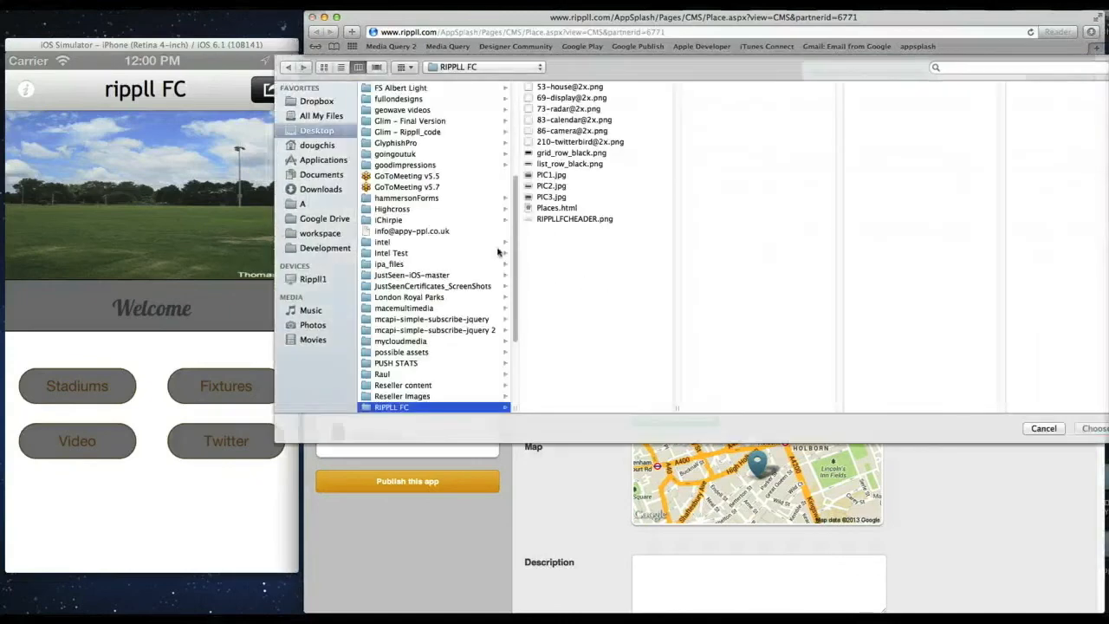
{"action": "left_click", "coordinate": [551, 174]}
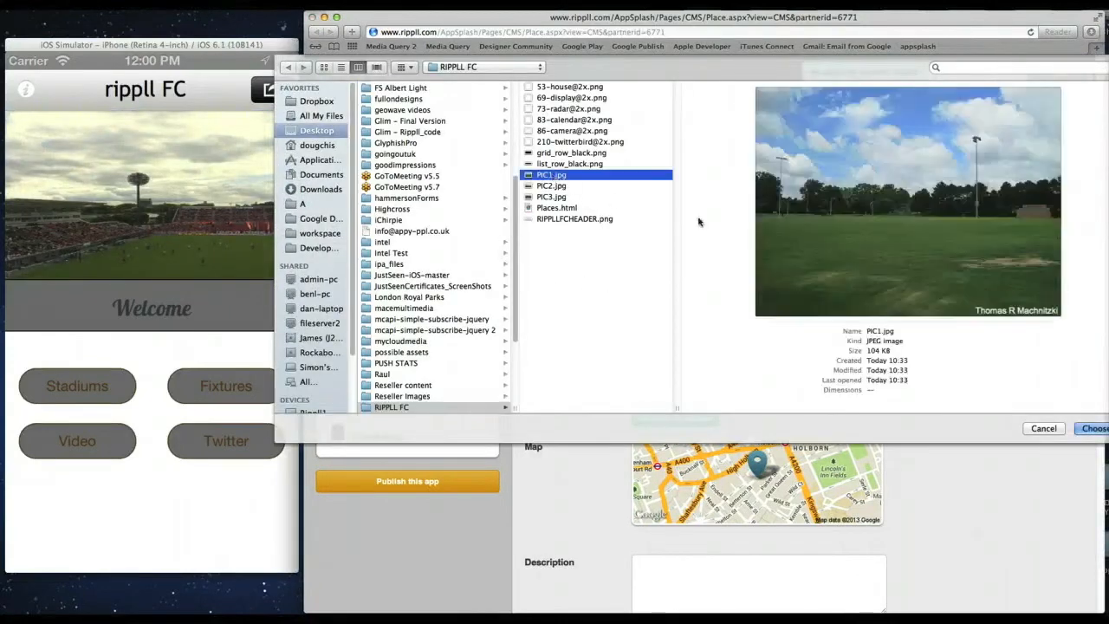
{"action": "left_click", "coordinate": [1093, 428]}
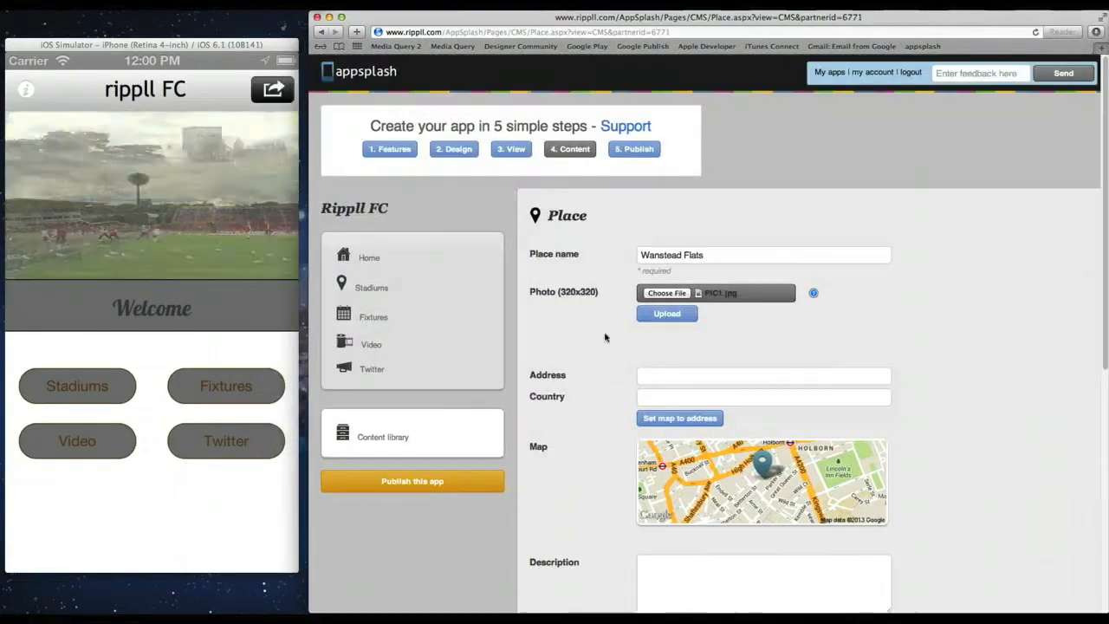
{"action": "left_click", "coordinate": [646, 319]}
Step: Set the venue's address to "Wanstead Flats, London" and country to "UK", and set the map to that address
{"action": "left_click", "coordinate": [672, 395]}
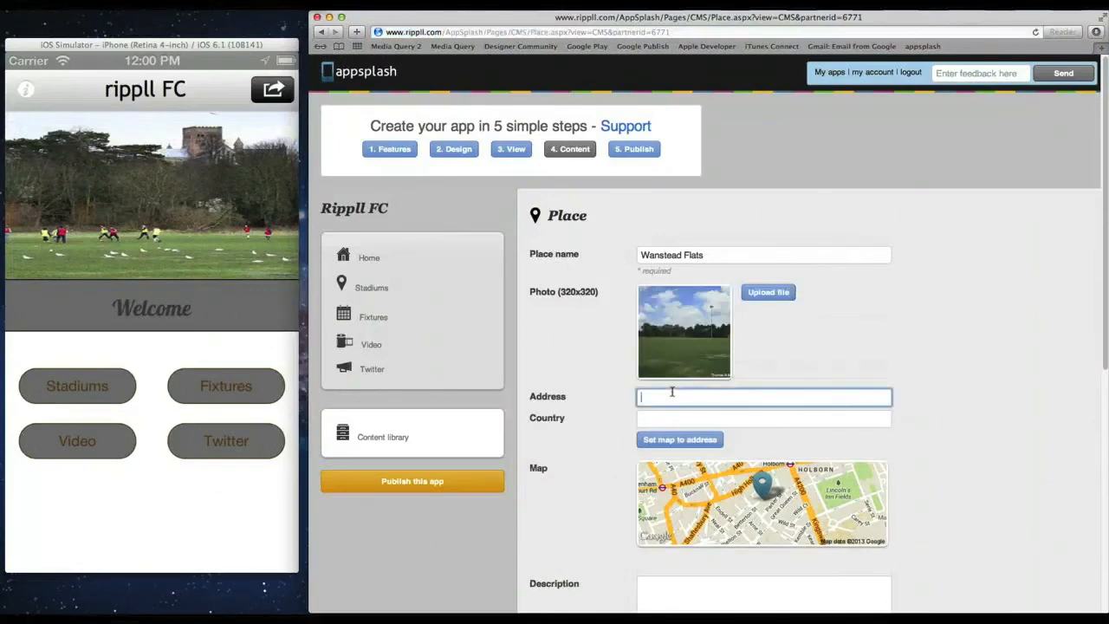
{"action": "type", "text": "W"}
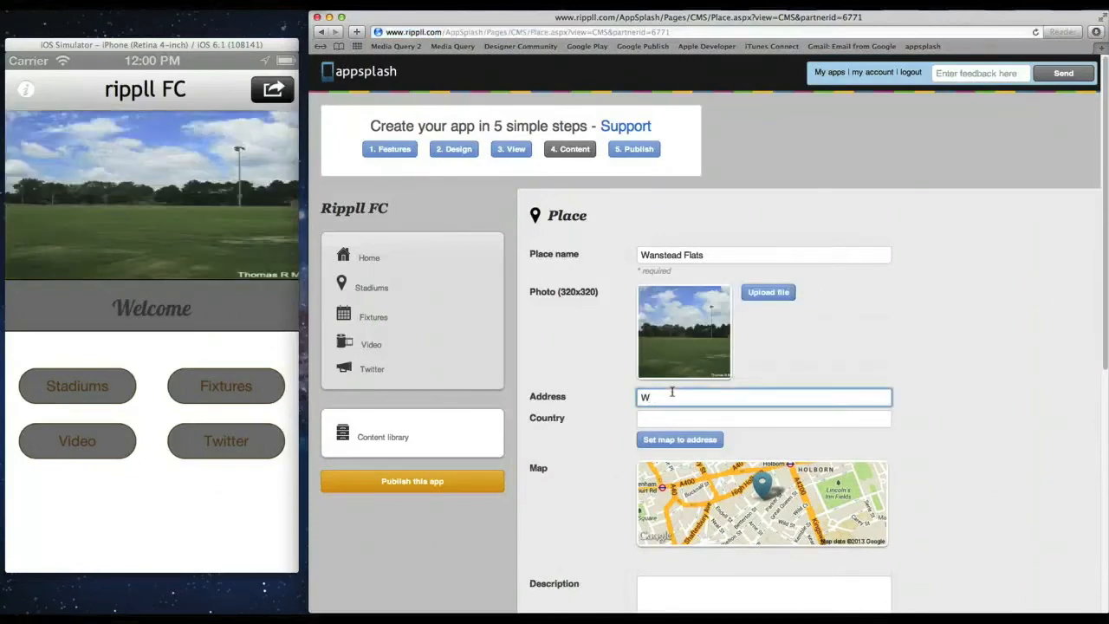
{"action": "type", "text": "anstead Flats, Lo"}
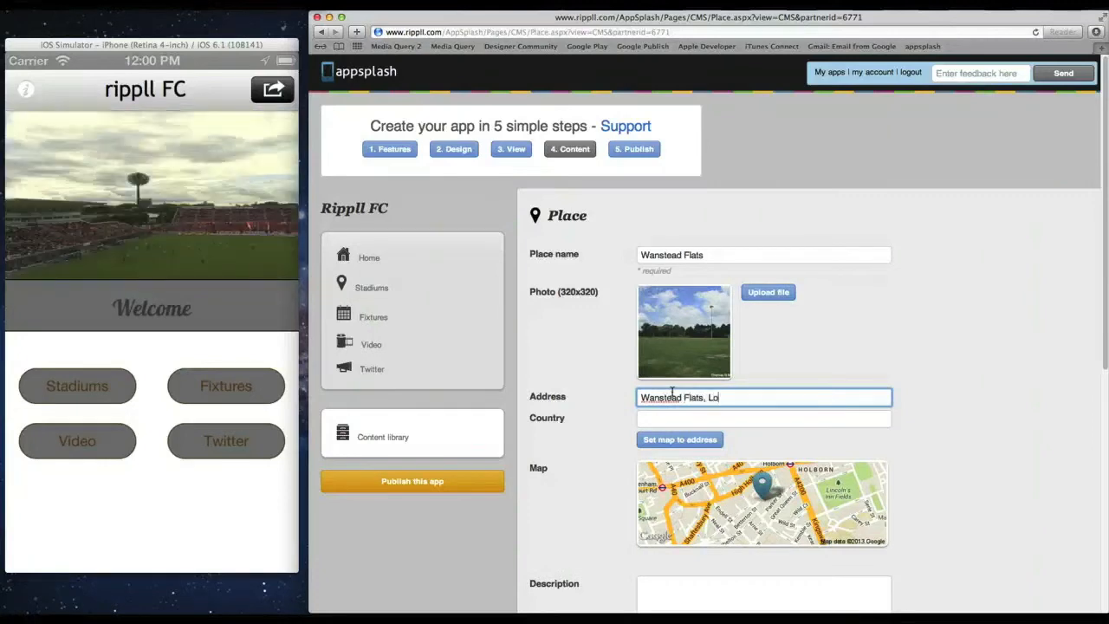
{"action": "type", "text": "ndon"}
{"action": "key", "text": "Tab"}
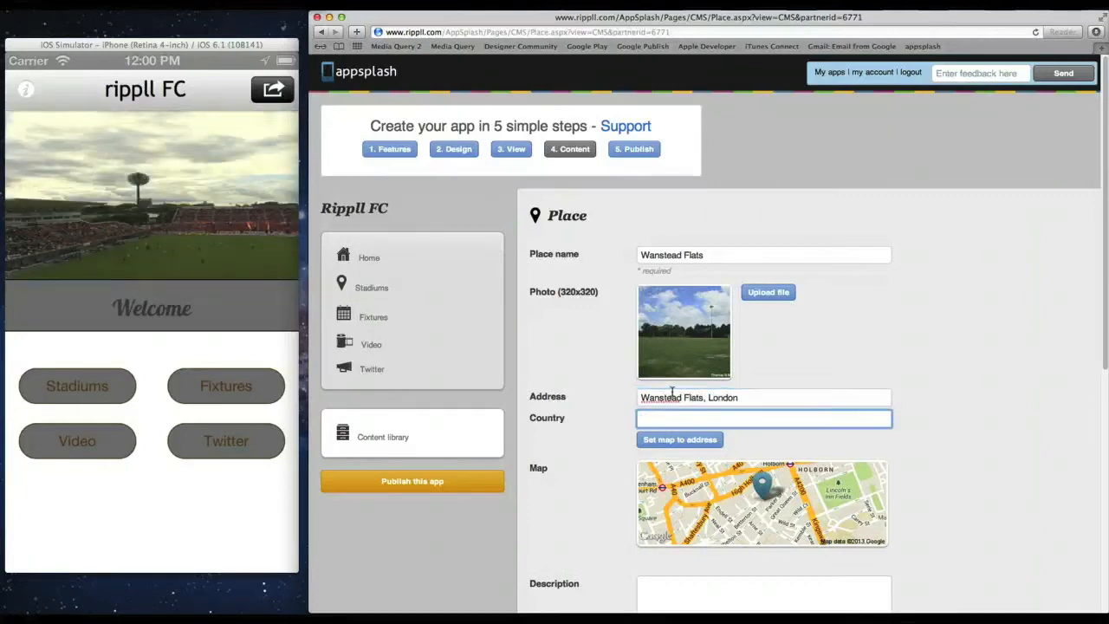
{"action": "type", "text": "UK"}
{"action": "left_click", "coordinate": [665, 440]}
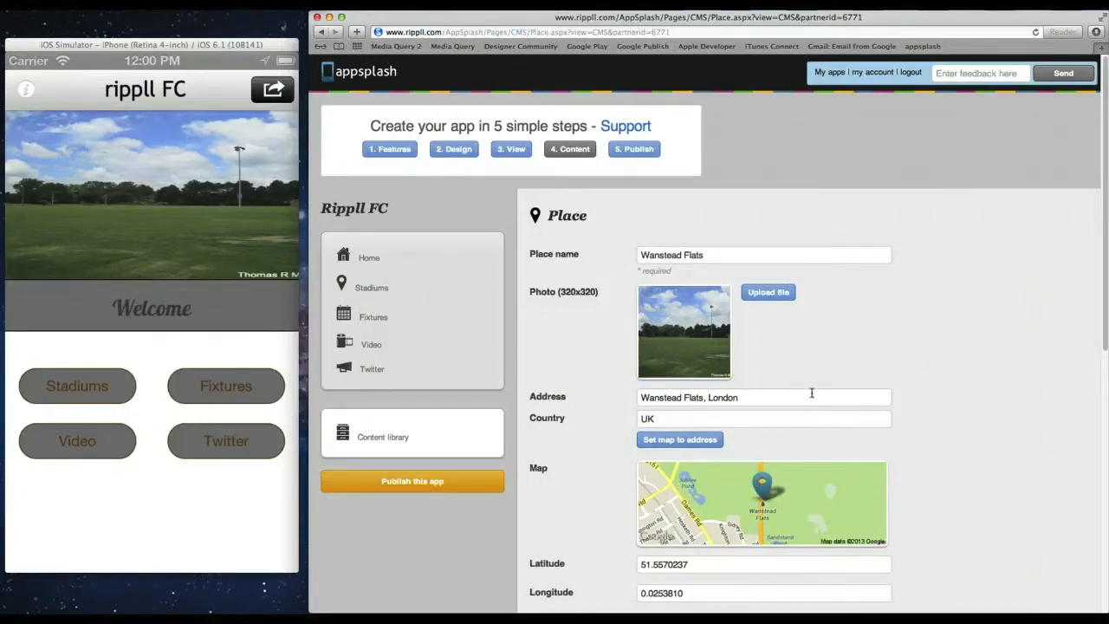
Step: Enter "Home Pitch" as the venue's description
{"action": "scroll", "coordinate": [810, 392], "scroll_direction": "down", "scroll_amount": 5}
{"action": "left_click", "coordinate": [739, 383]}
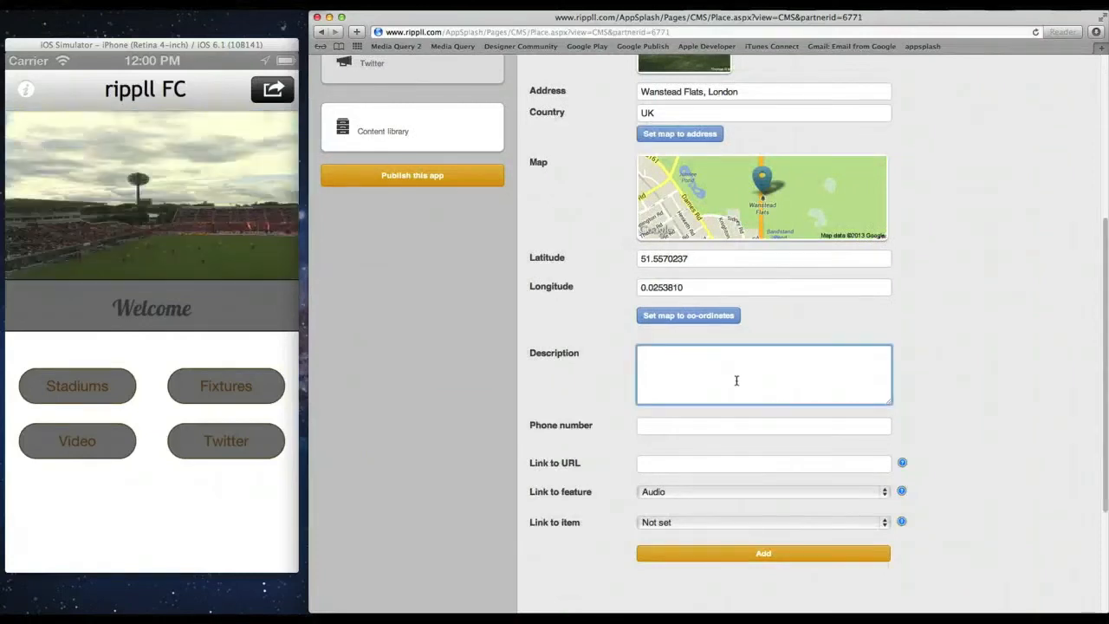
{"action": "type", "text": "Fo"}
{"action": "key", "text": "BackSpace"}
{"action": "key", "text": "BackSpace"}
{"action": "type", "text": "Home Pitch"}
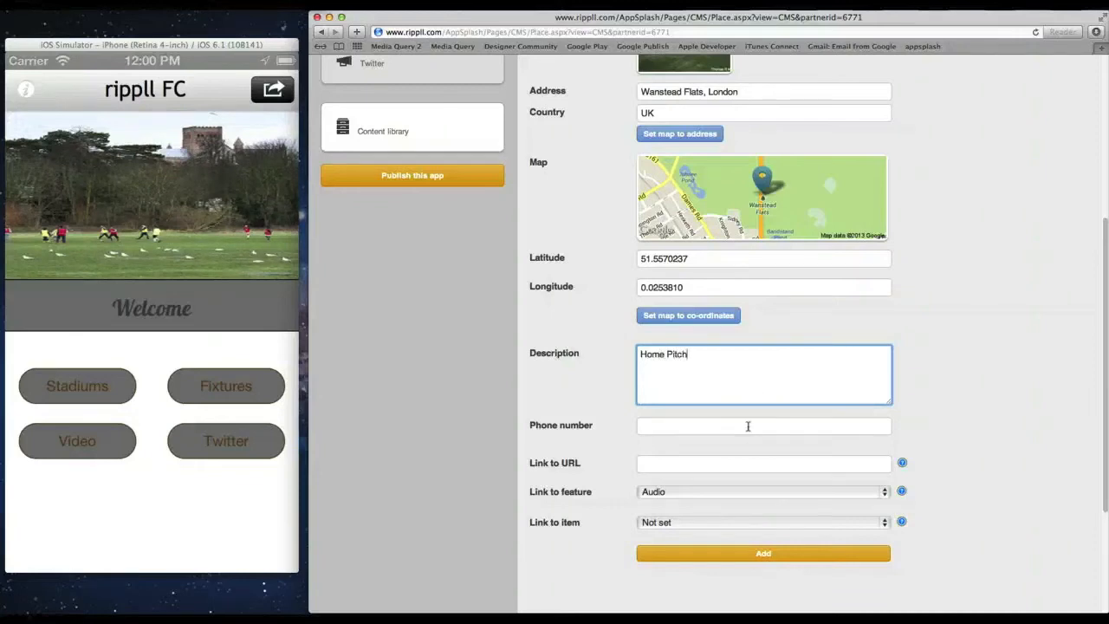
Step: Enter the Wanstead Flats venue's phone number and add the venue to the app
{"action": "left_click", "coordinate": [748, 425]}
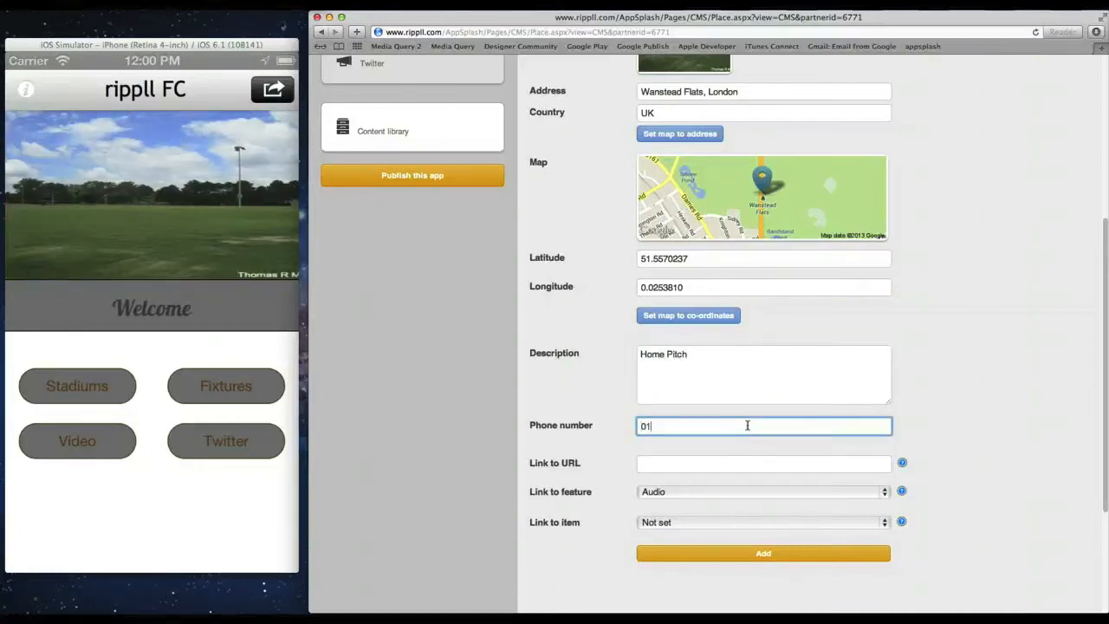
{"action": "type", "text": "012345678901"}
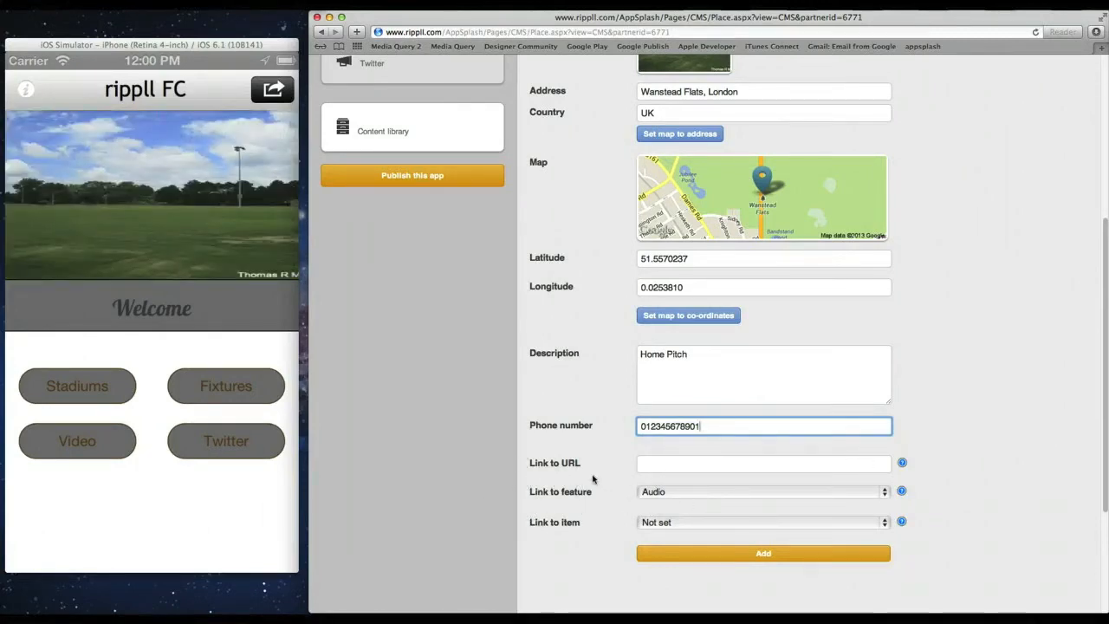
{"action": "scroll", "coordinate": [780, 498], "scroll_direction": "up", "scroll_amount": 5}
{"action": "scroll", "coordinate": [857, 362], "scroll_direction": "down", "scroll_amount": 5}
{"action": "left_click", "coordinate": [709, 523]}
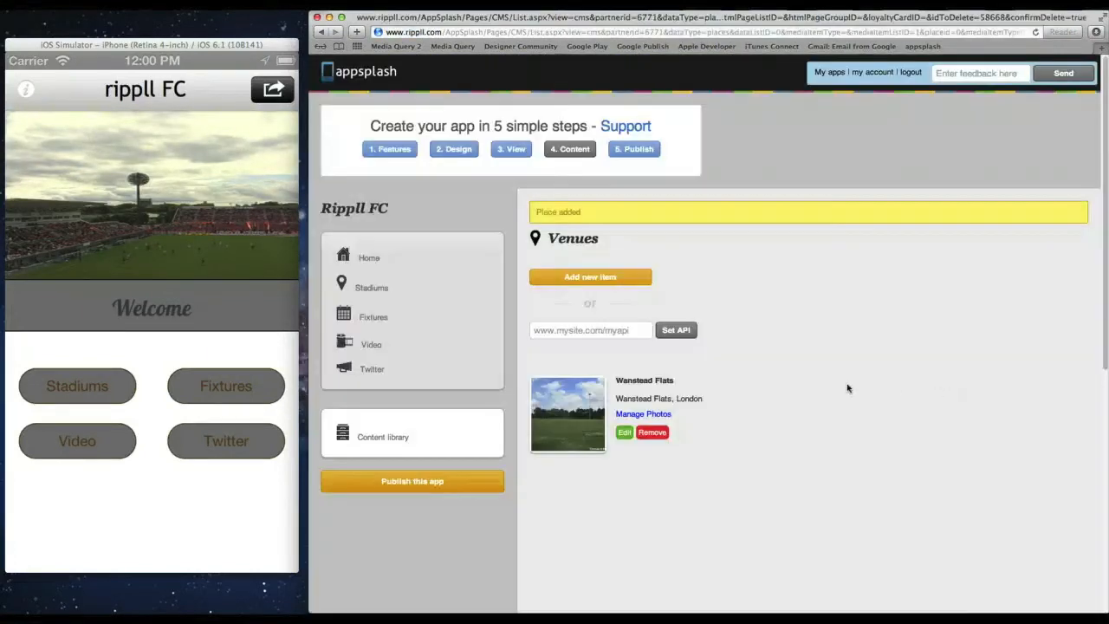
Step: Create another venue item with the place name "Valentines Park"
{"action": "left_click", "coordinate": [593, 279]}
{"action": "left_click", "coordinate": [719, 251]}
{"action": "type", "text": "Valentines p"}
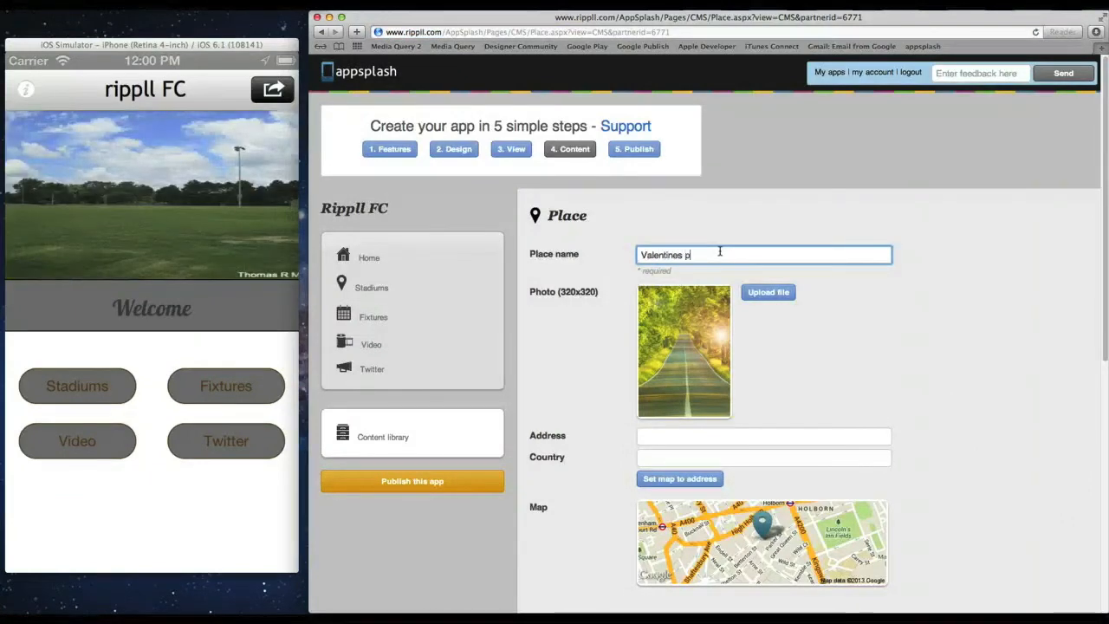
{"action": "type", "text": "Park"}
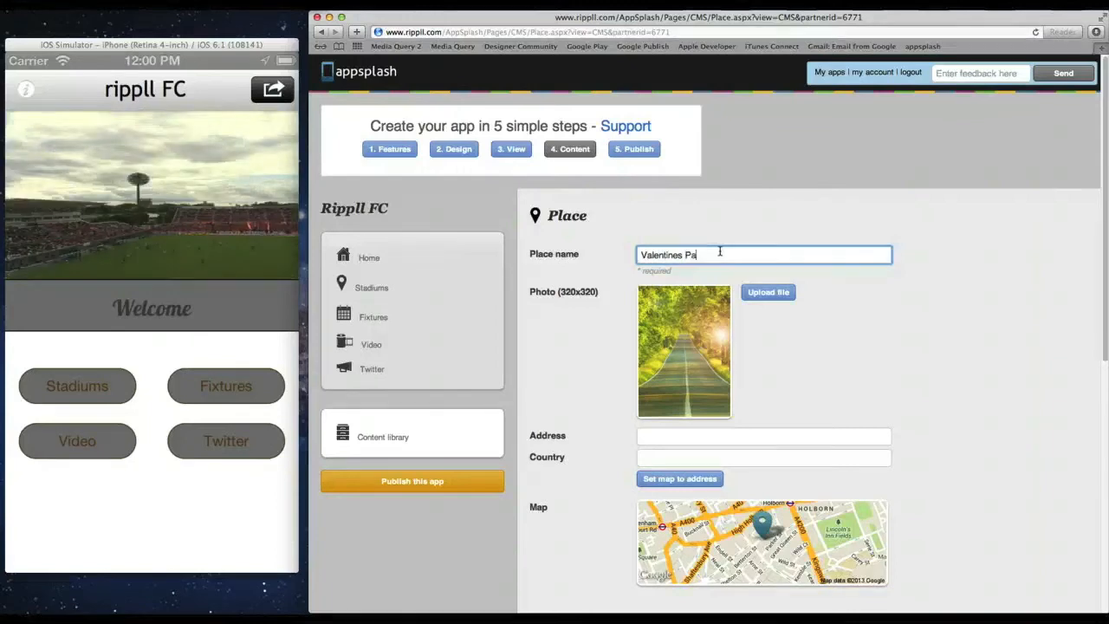
Step: Upload PIC2.jpg from the RIPPLL FC folder as the photo of the Valentines Park venue
{"action": "left_click", "coordinate": [769, 292]}
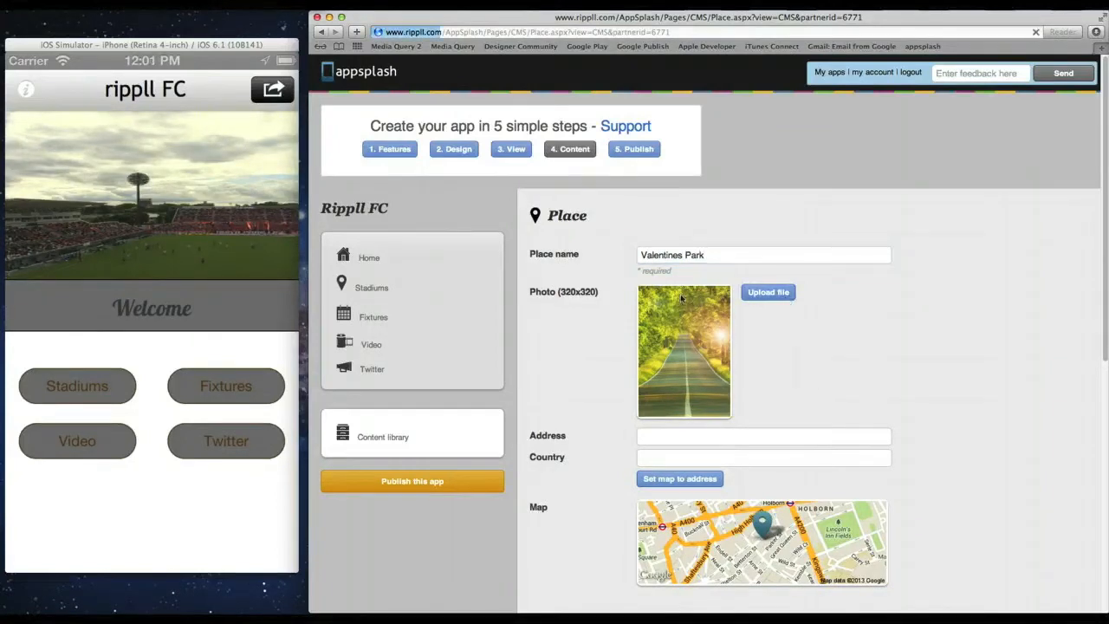
{"action": "left_click", "coordinate": [671, 293]}
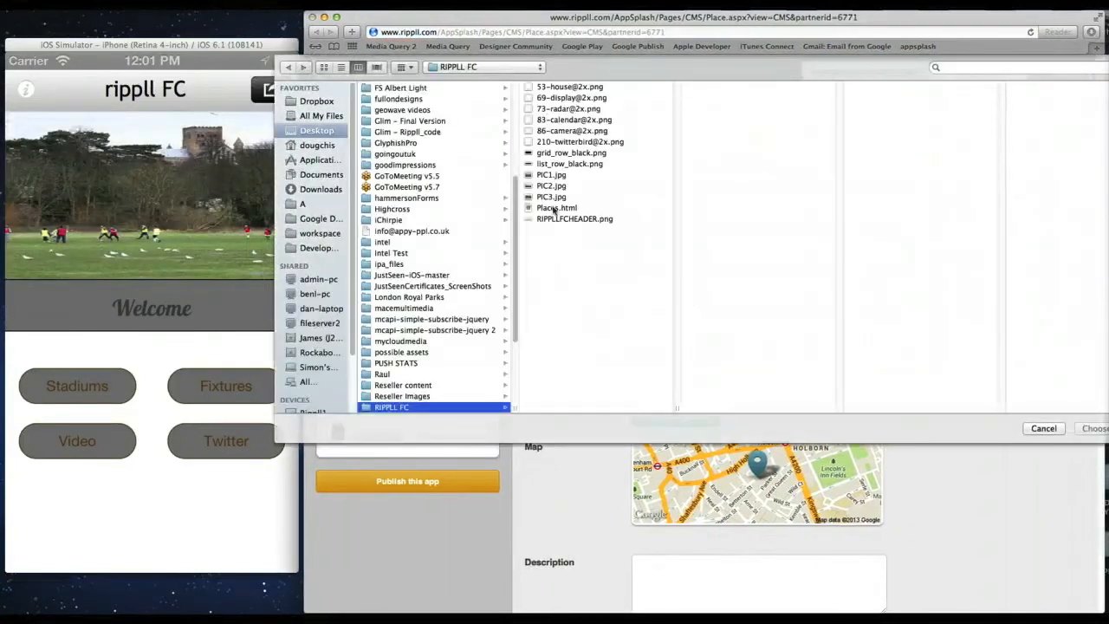
{"action": "left_click", "coordinate": [553, 186]}
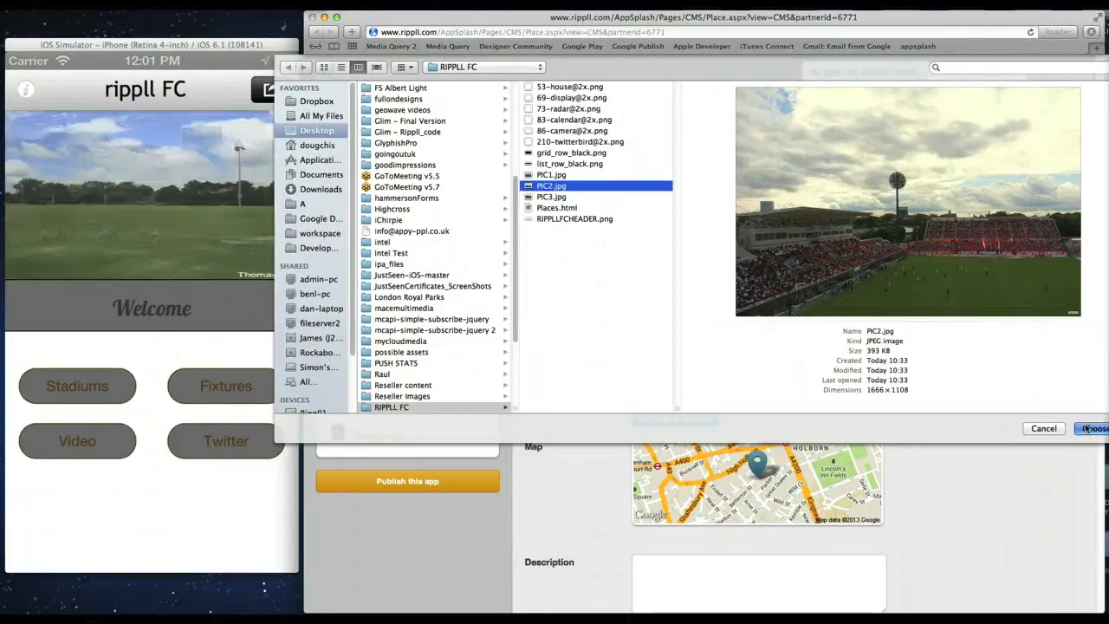
{"action": "key", "text": "Return"}
{"action": "left_click", "coordinate": [664, 316]}
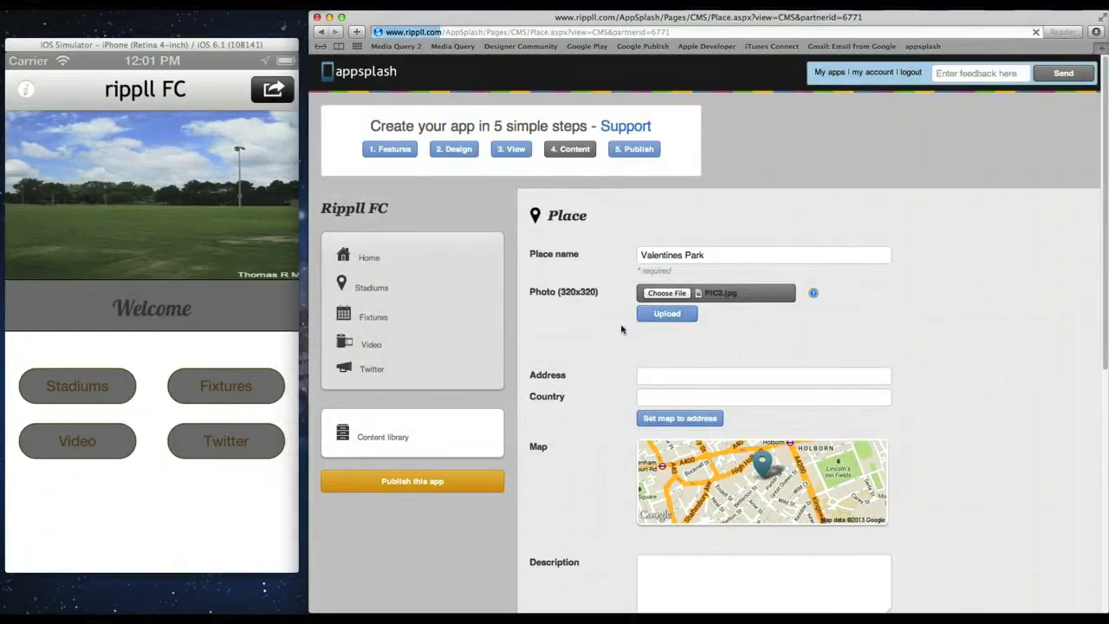
Step: Set the venue's address to "Valentines Park, London" and country to "UK", and set the map to that address
{"action": "left_click", "coordinate": [693, 395]}
{"action": "type", "text": "Valentines "}
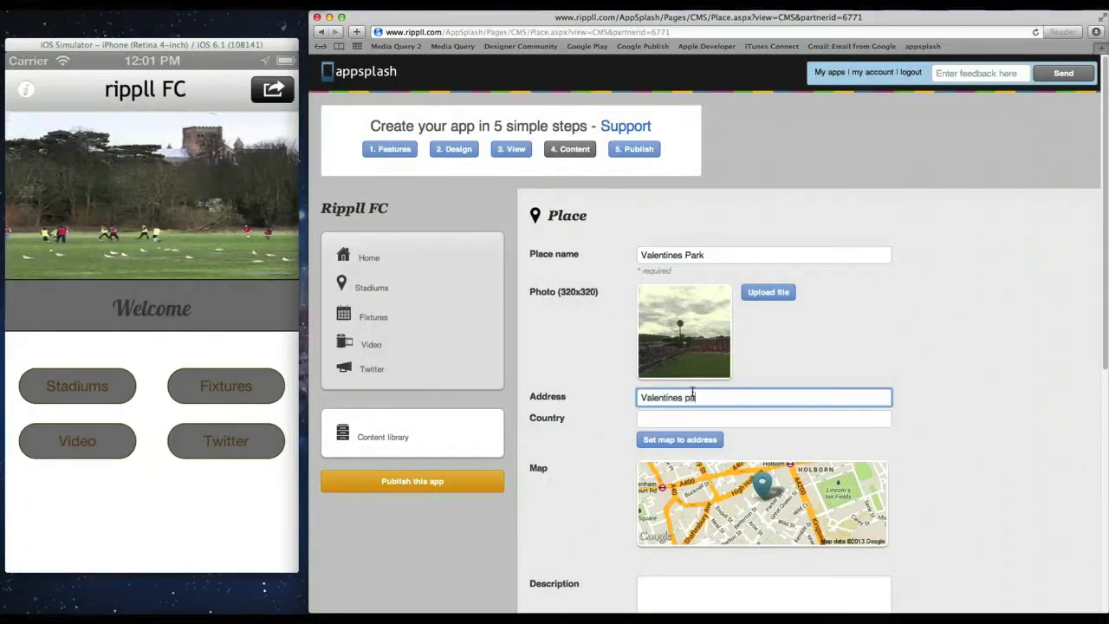
{"action": "type", "text": "Park, London"}
{"action": "key", "text": "Tab"}
{"action": "type", "text": "UK"}
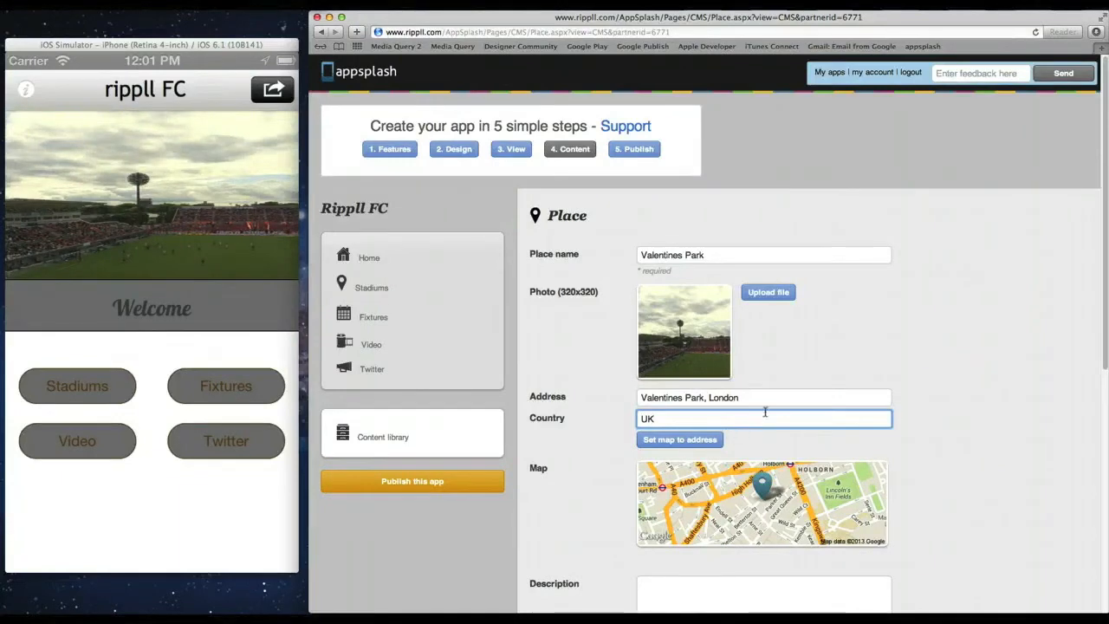
{"action": "left_click", "coordinate": [680, 442]}
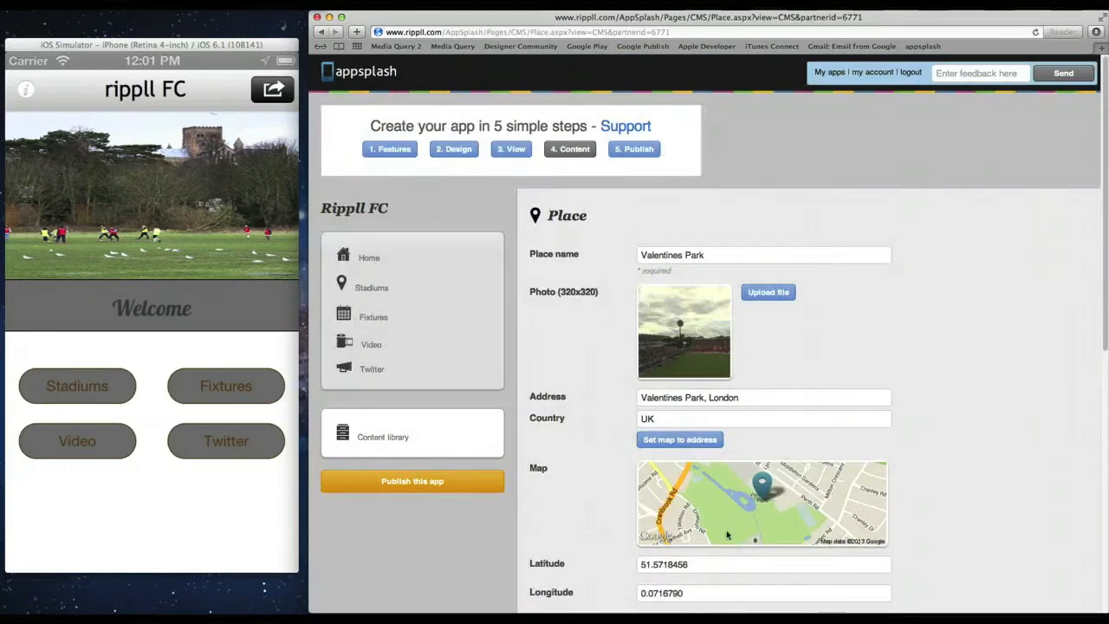
Step: Fill in the description "Valentines FC" and the venue's phone number, and add the Valentines Park venue
{"action": "scroll", "coordinate": [767, 485], "scroll_direction": "down", "scroll_amount": 5}
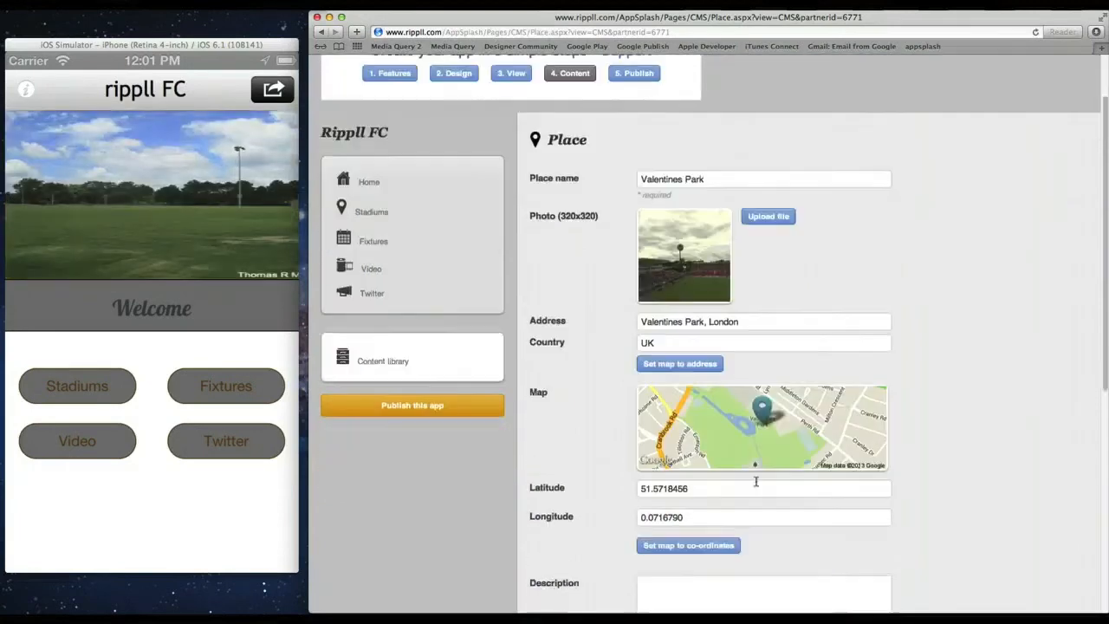
{"action": "left_click", "coordinate": [734, 495]}
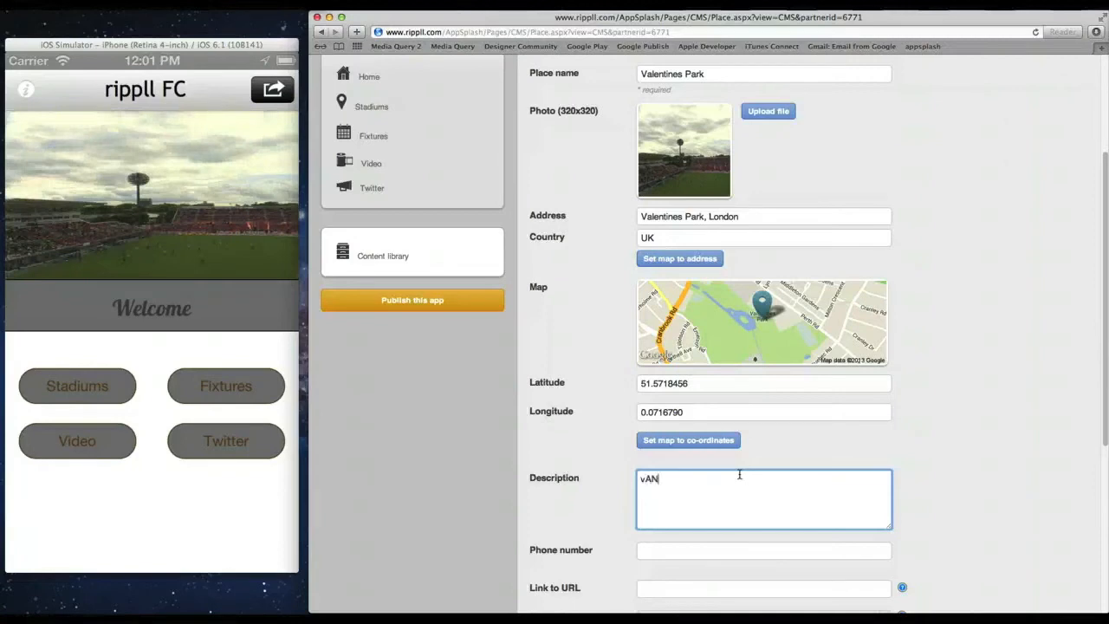
{"action": "type", "text": "Valentines FC"}
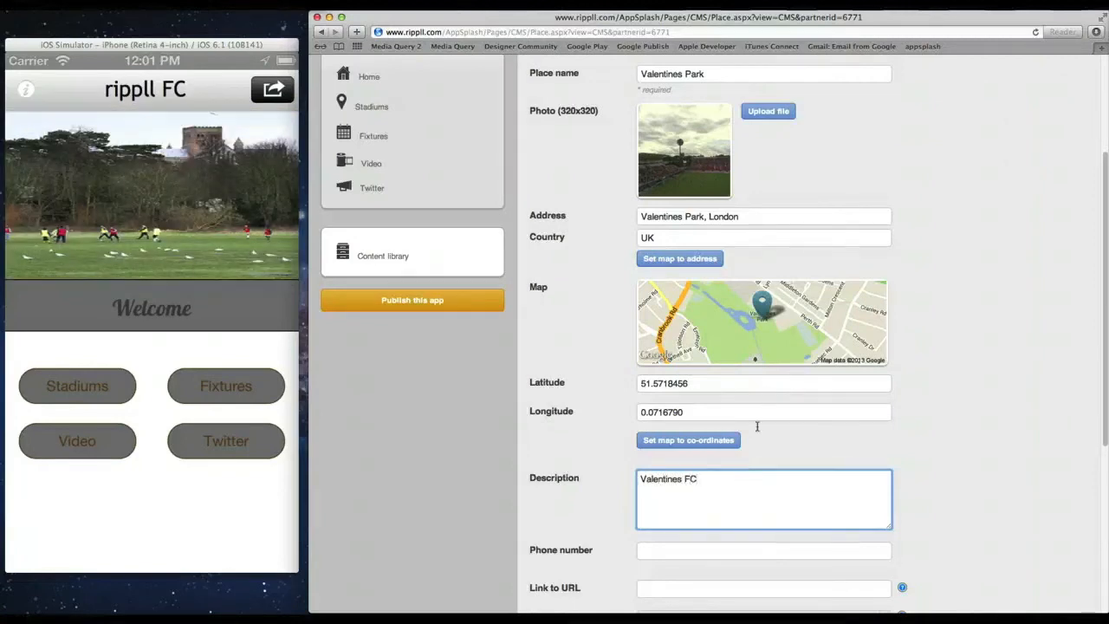
{"action": "left_click", "coordinate": [684, 543]}
{"action": "type", "text": "0123456789"}
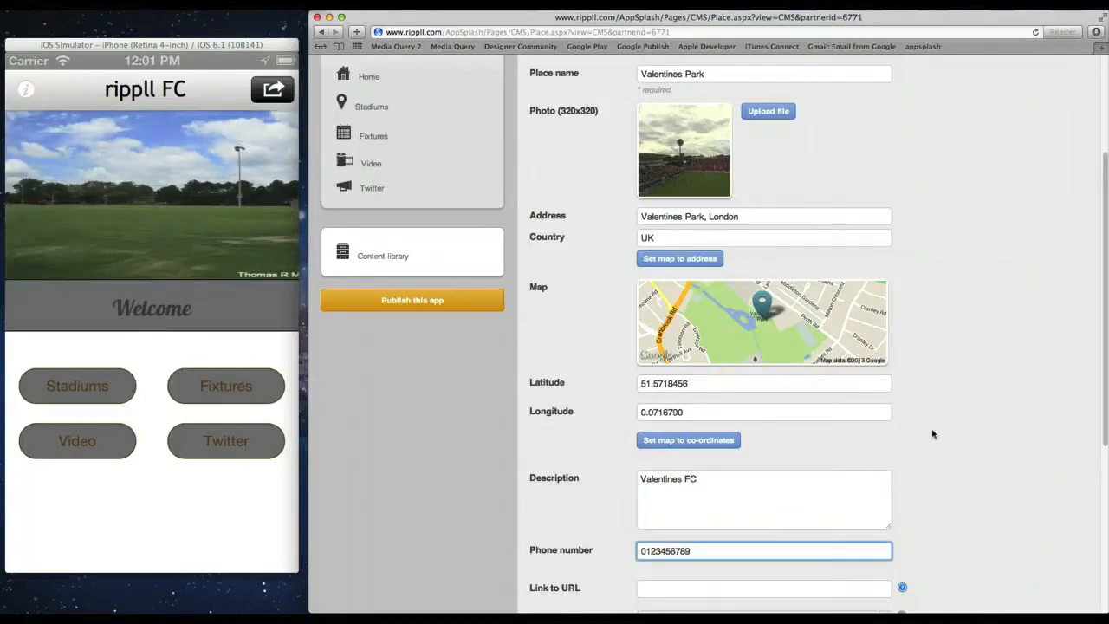
{"action": "scroll", "coordinate": [933, 433], "scroll_direction": "down", "scroll_amount": 3}
{"action": "left_click", "coordinate": [817, 565]}
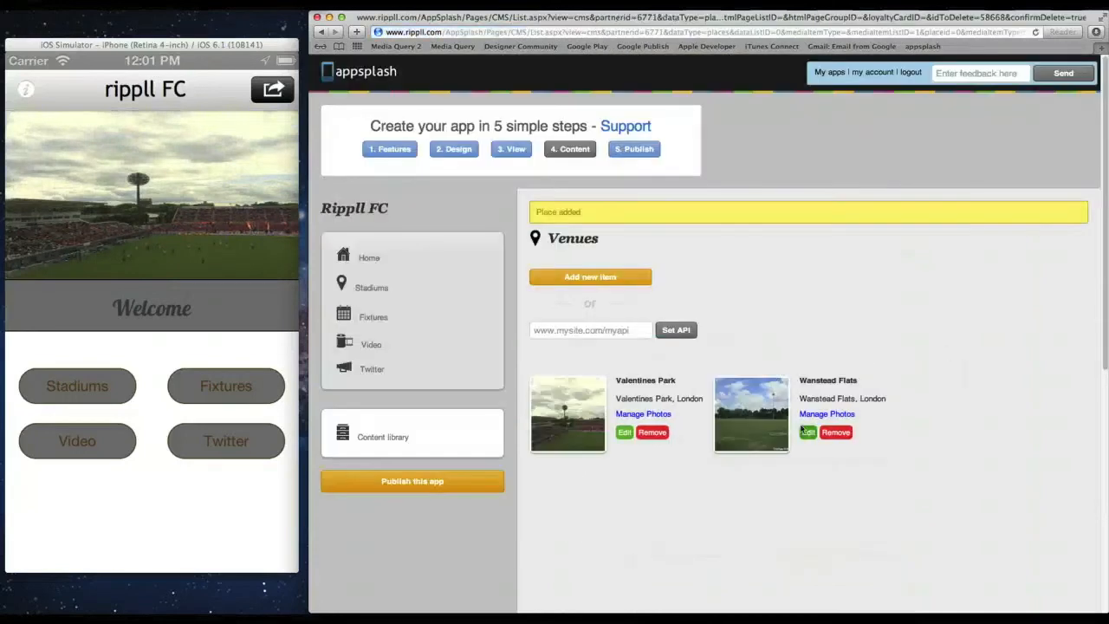
Step: Relaunch the app in the iOS Simulator and open its Stadiums map
{"action": "left_click", "coordinate": [176, 46]}
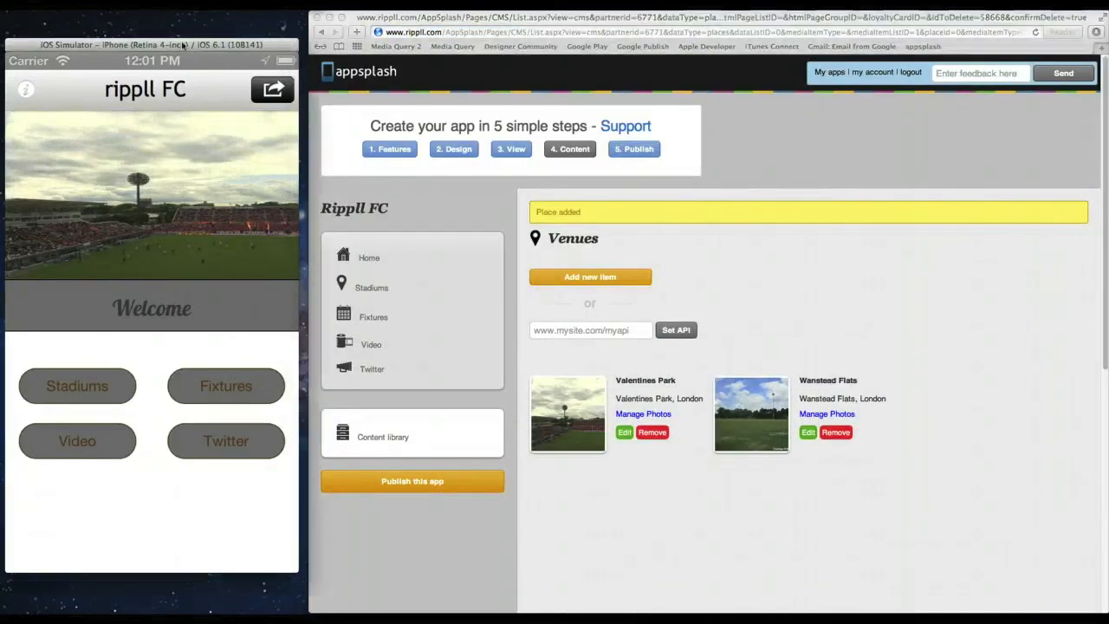
{"action": "key", "text": "super+shift+h"}
{"action": "left_click", "coordinate": [44, 106]}
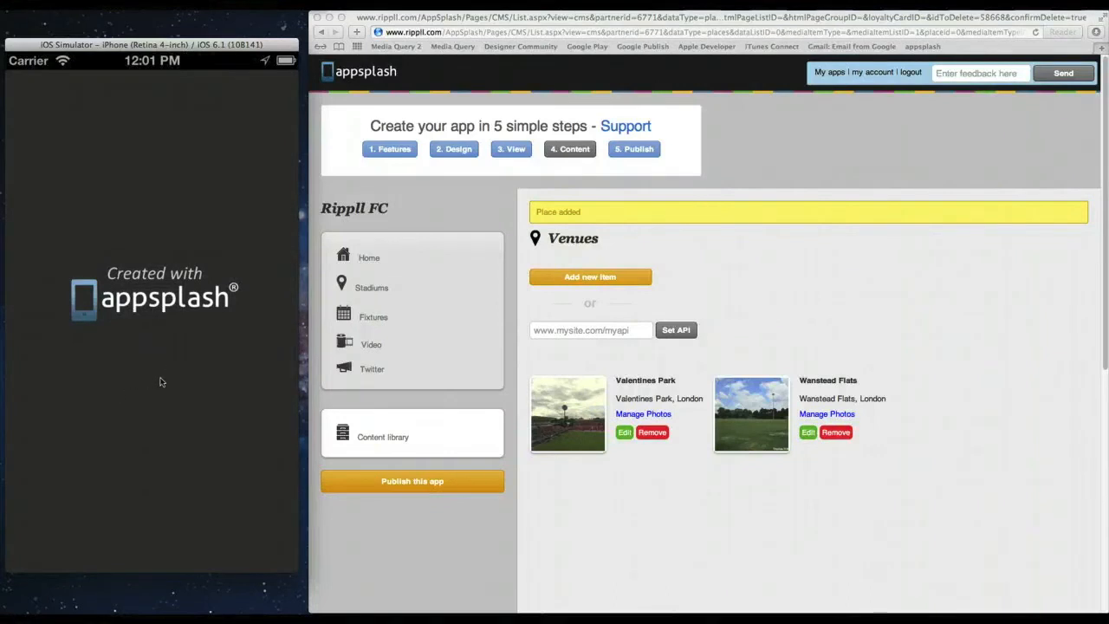
{"action": "left_click", "coordinate": [180, 279]}
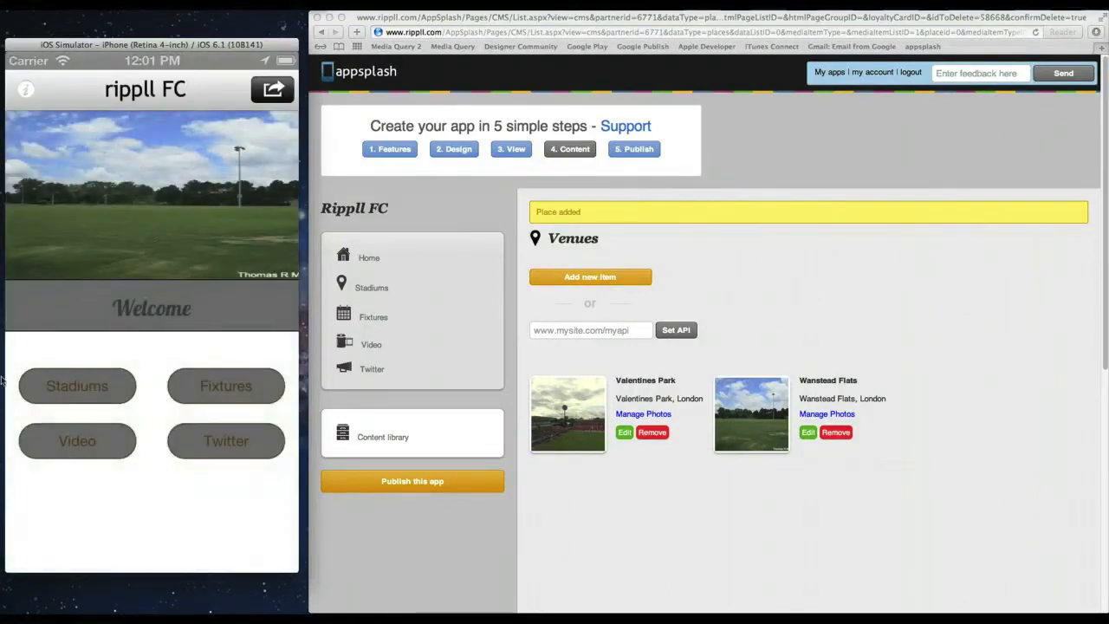
{"action": "left_click", "coordinate": [73, 387]}
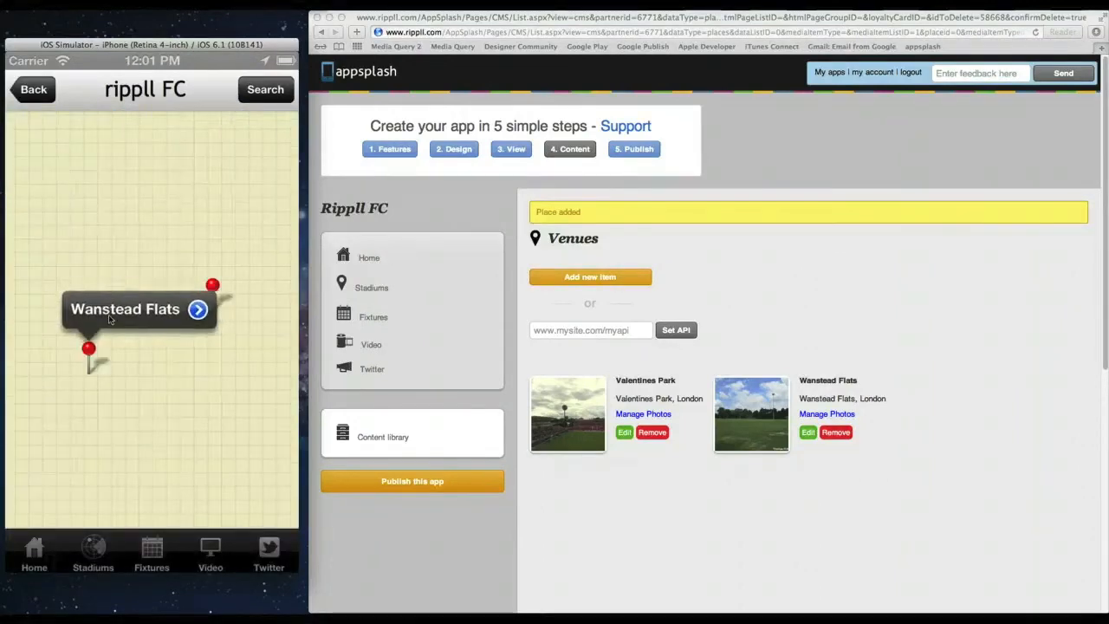
Step: Check the Wanstead Flats venue's photo, description, address and phone number in the simulator, and return to the map
{"action": "left_click", "coordinate": [213, 286]}
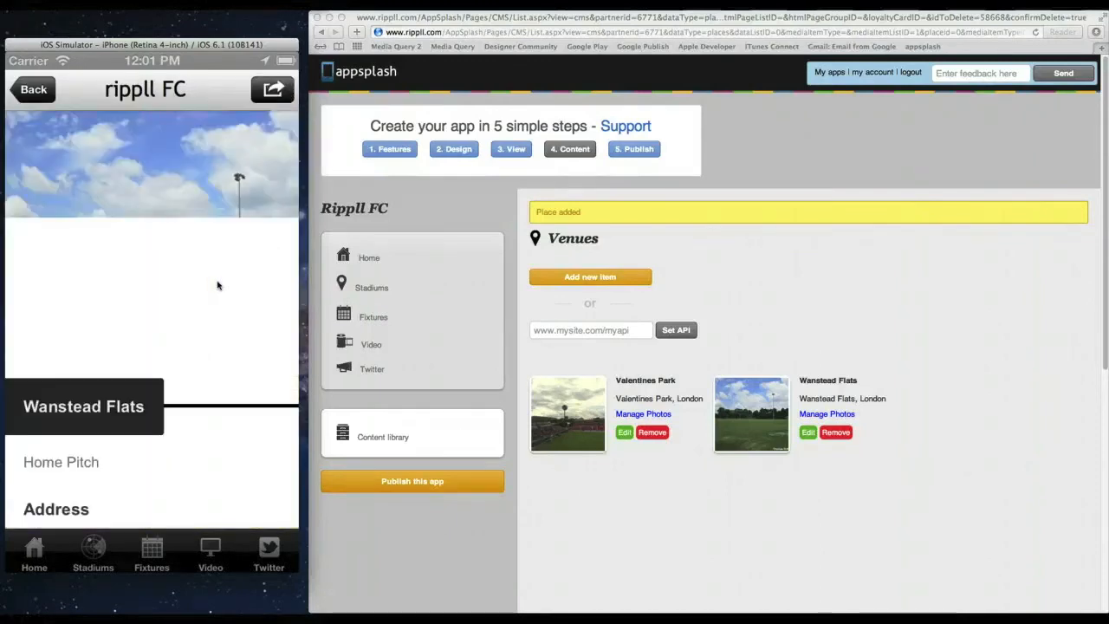
{"action": "left_click_drag", "start_coordinate": [216, 290], "coordinate": [74, 130]}
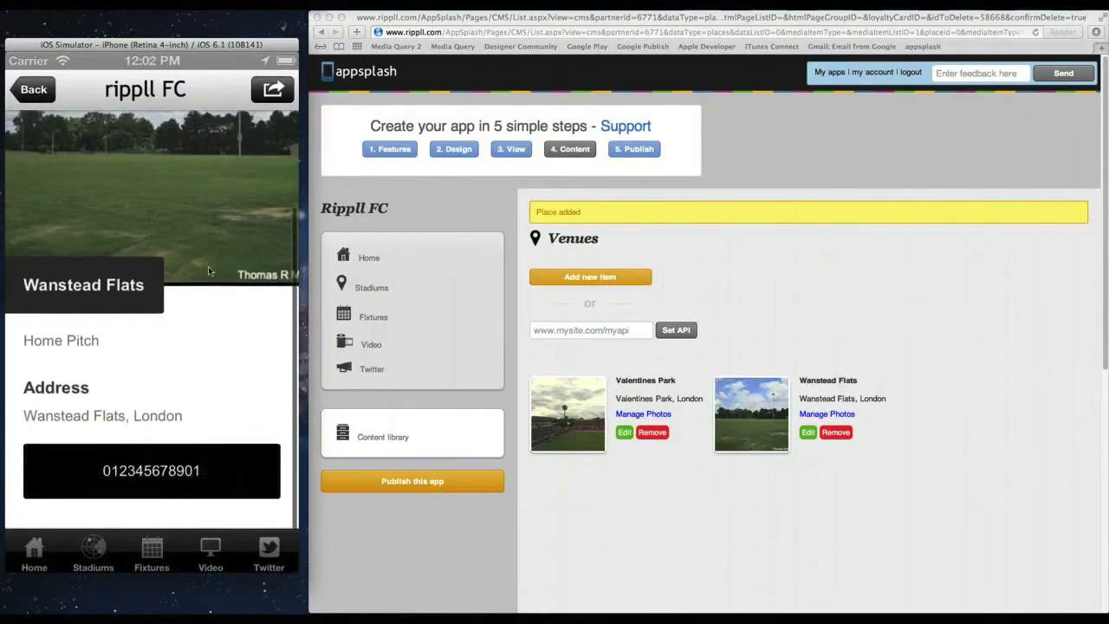
{"action": "left_click", "coordinate": [33, 91]}
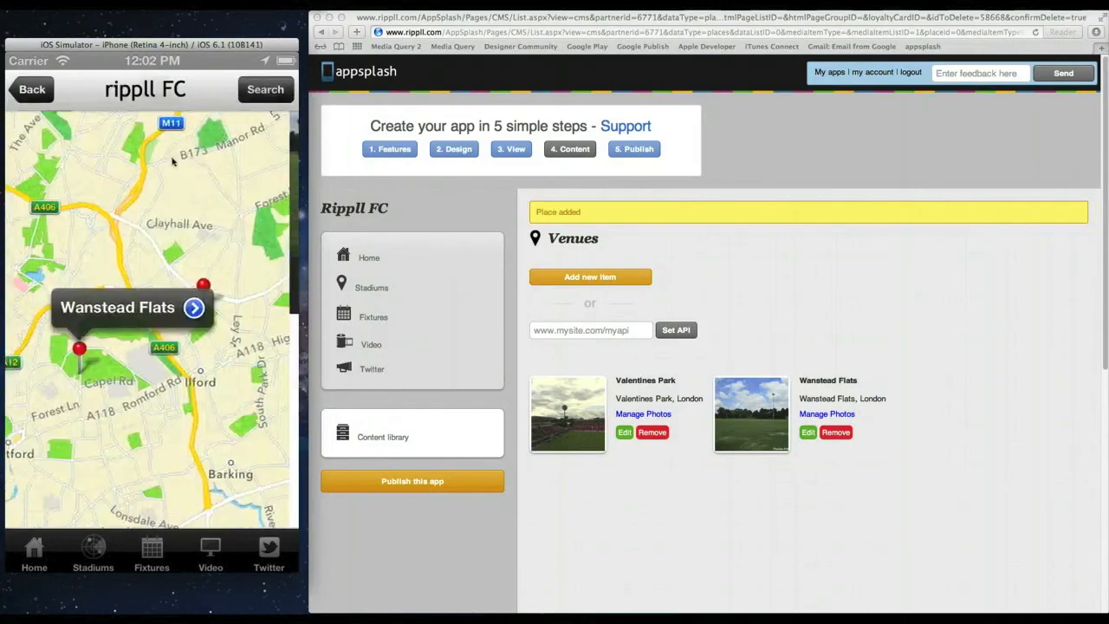
{"action": "left_click", "coordinate": [209, 285]}
{"action": "left_click", "coordinate": [40, 90]}
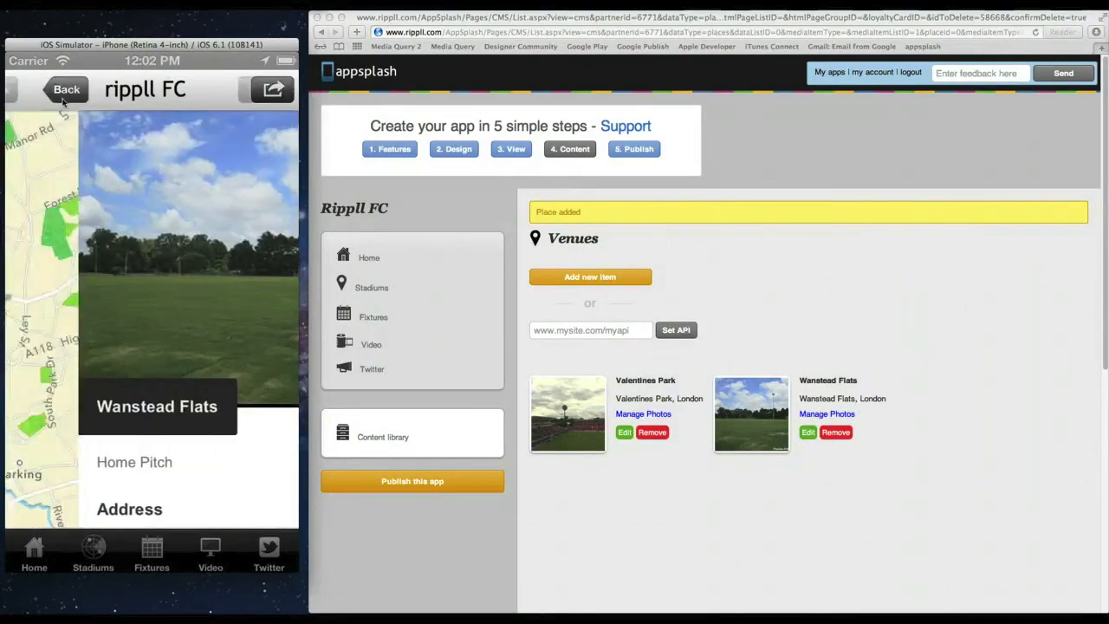
Step: Open the Valentines Park venue from its map pin and examine its photo, description and contact details
{"action": "left_click_drag", "start_coordinate": [232, 255], "coordinate": [208, 321]}
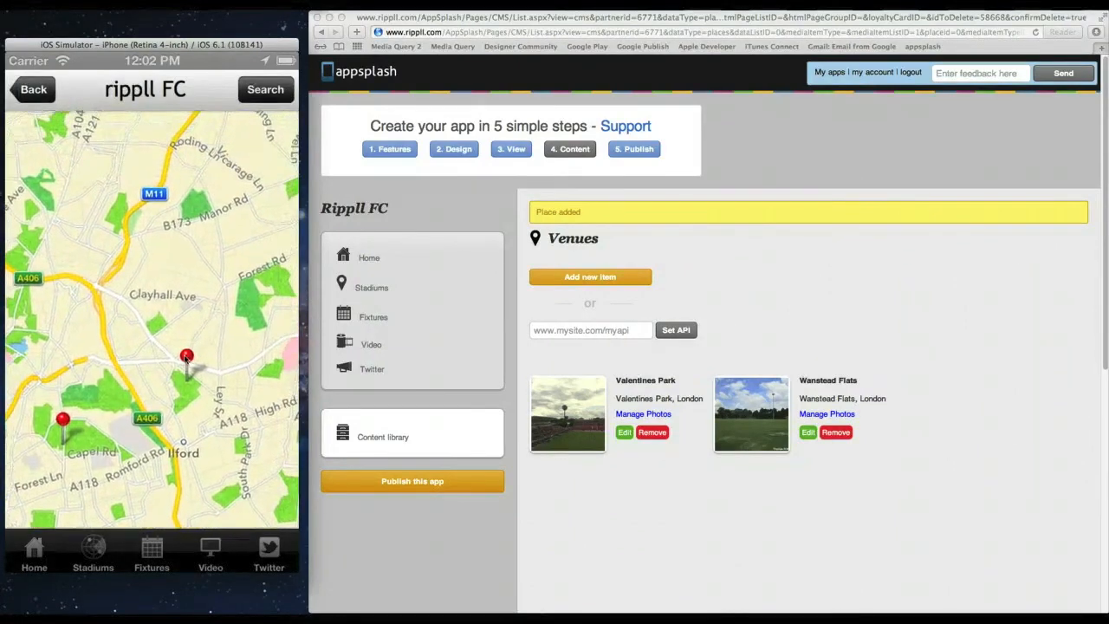
{"action": "left_click", "coordinate": [194, 362]}
{"action": "left_click", "coordinate": [212, 315]}
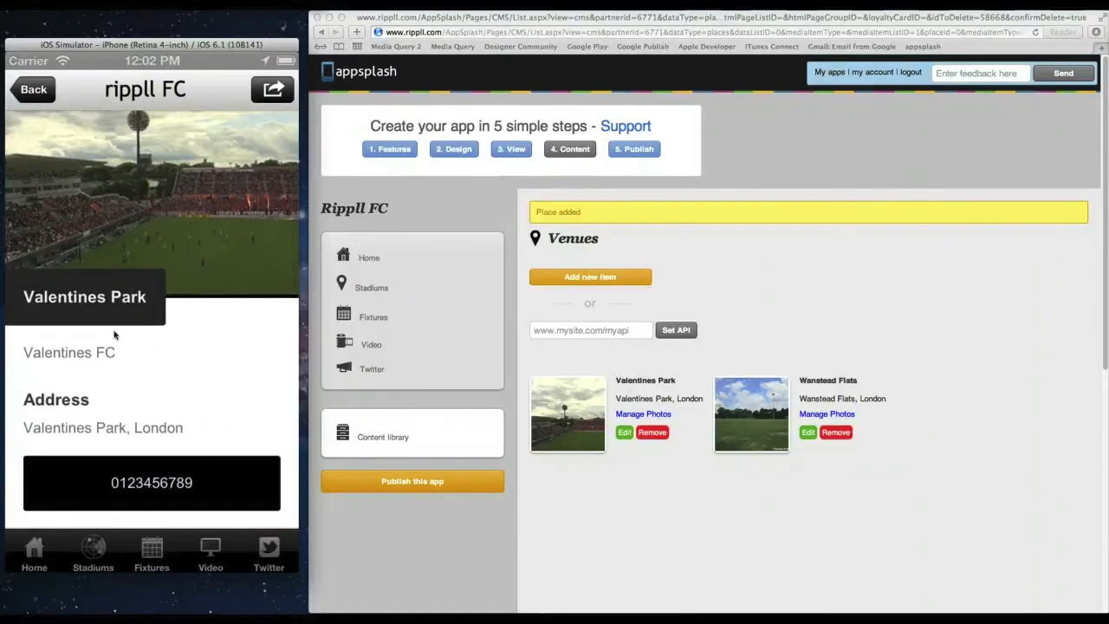
{"action": "left_click_drag", "start_coordinate": [204, 301], "coordinate": [183, 384]}
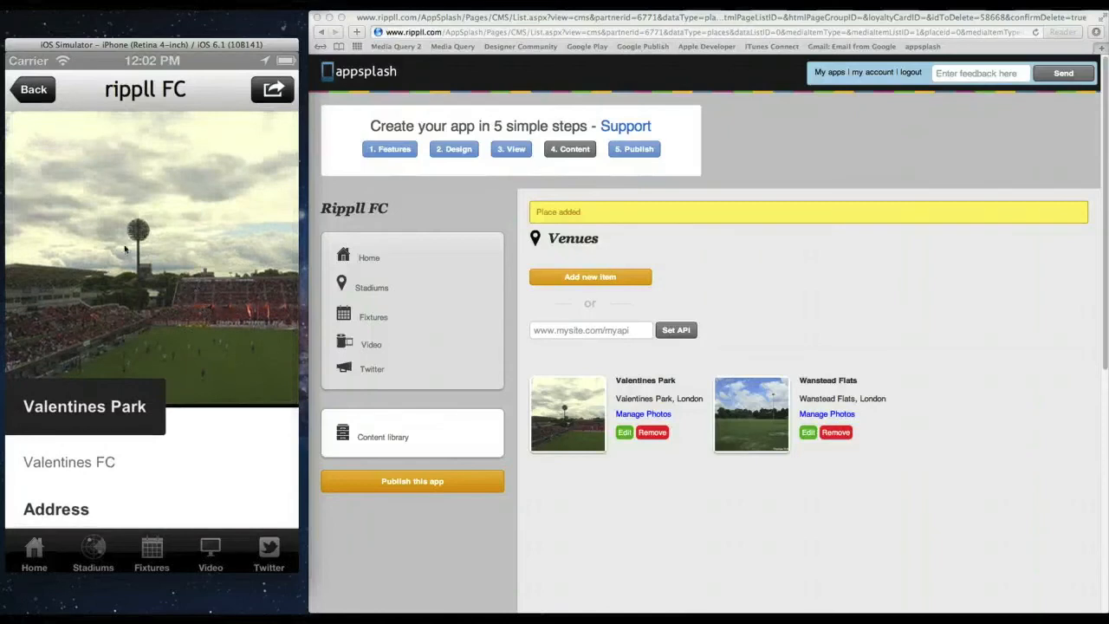
{"action": "left_click_drag", "start_coordinate": [185, 491], "coordinate": [185, 369]}
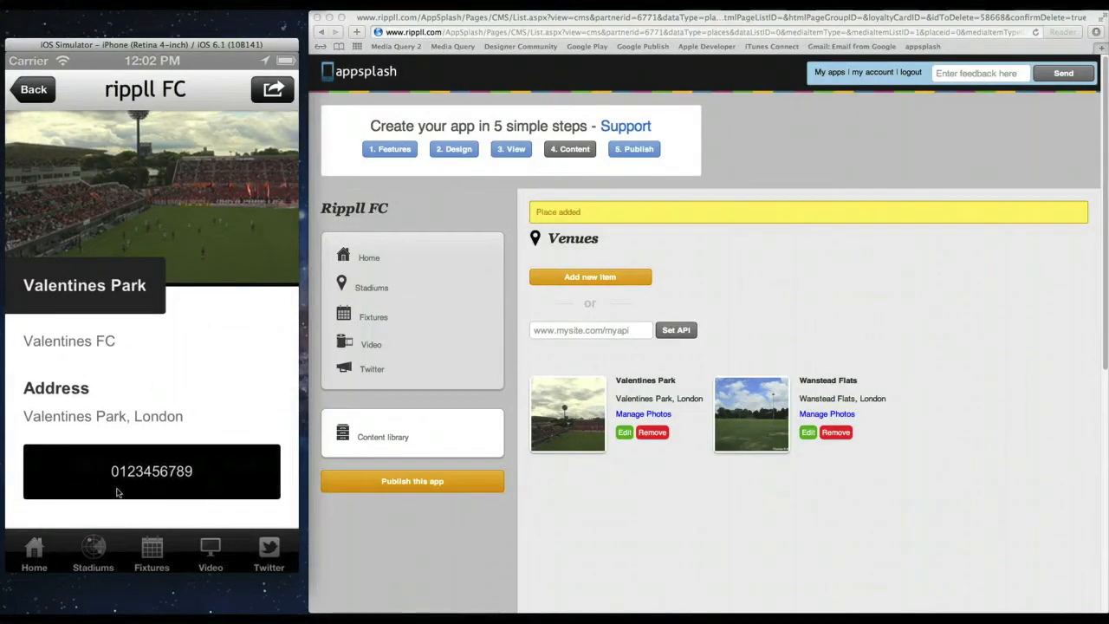
Step: View the stadiums as a searchable list in the simulator and return to the app's home screen
{"action": "left_click", "coordinate": [48, 90]}
{"action": "left_click", "coordinate": [263, 91]}
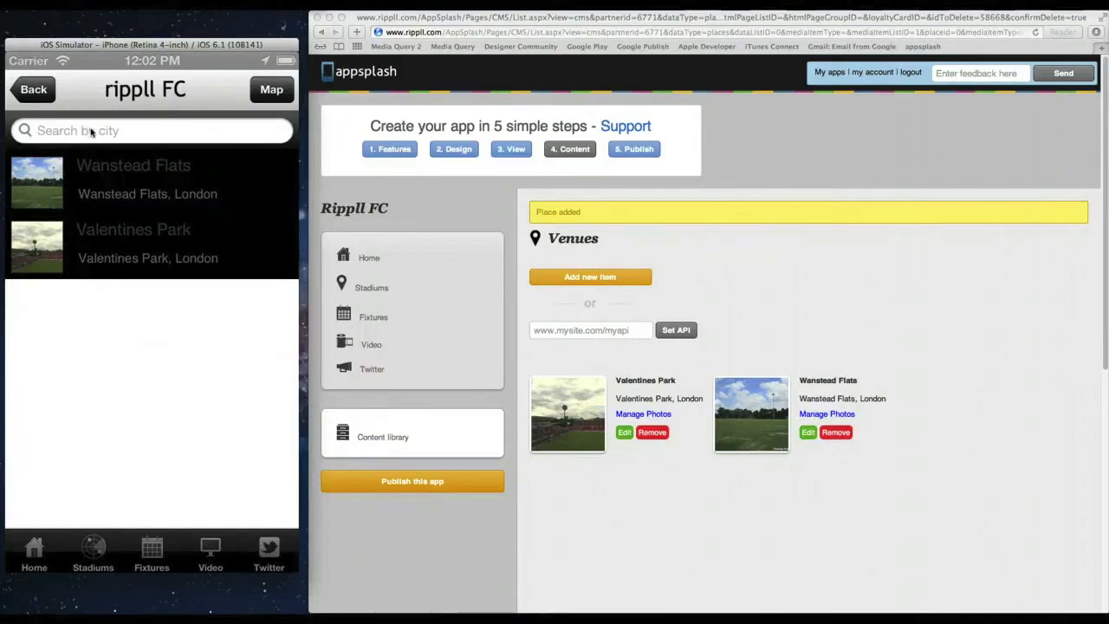
{"action": "left_click", "coordinate": [38, 94]}
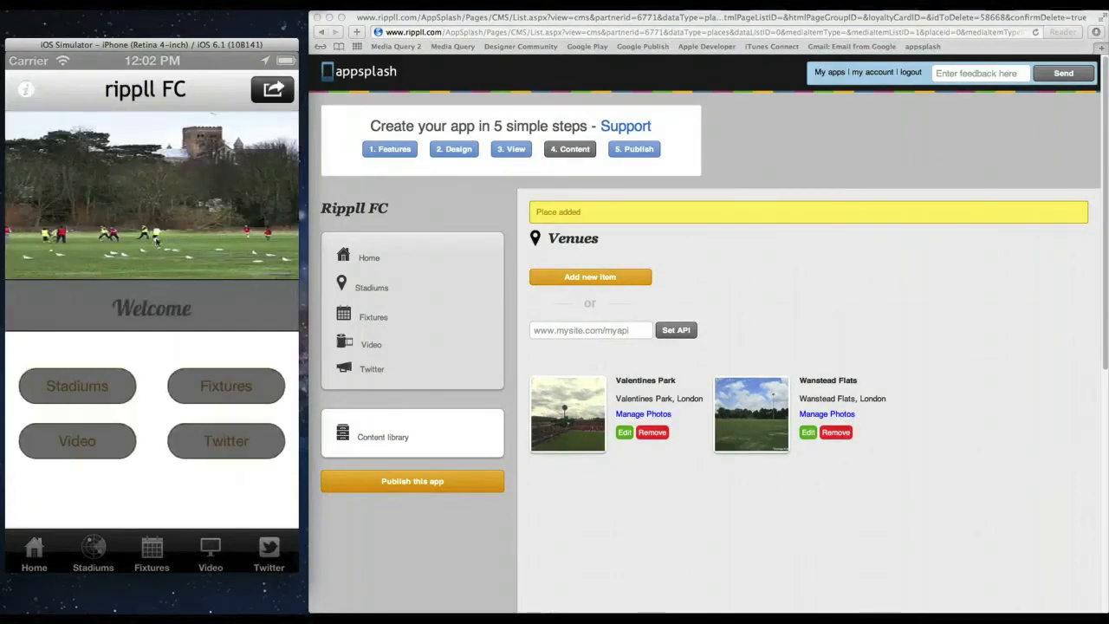
Step: Switch back to the Appsplash site and delete the sample "Mens 100m finals" event from the Fixtures calendar
{"action": "left_click", "coordinate": [745, 257]}
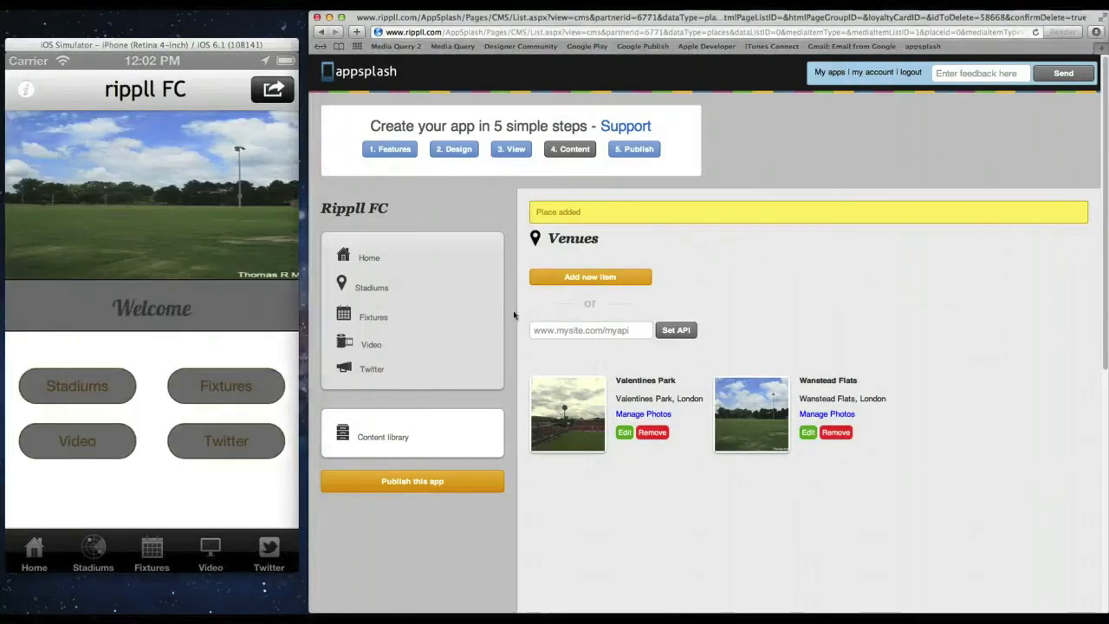
{"action": "left_click", "coordinate": [374, 317]}
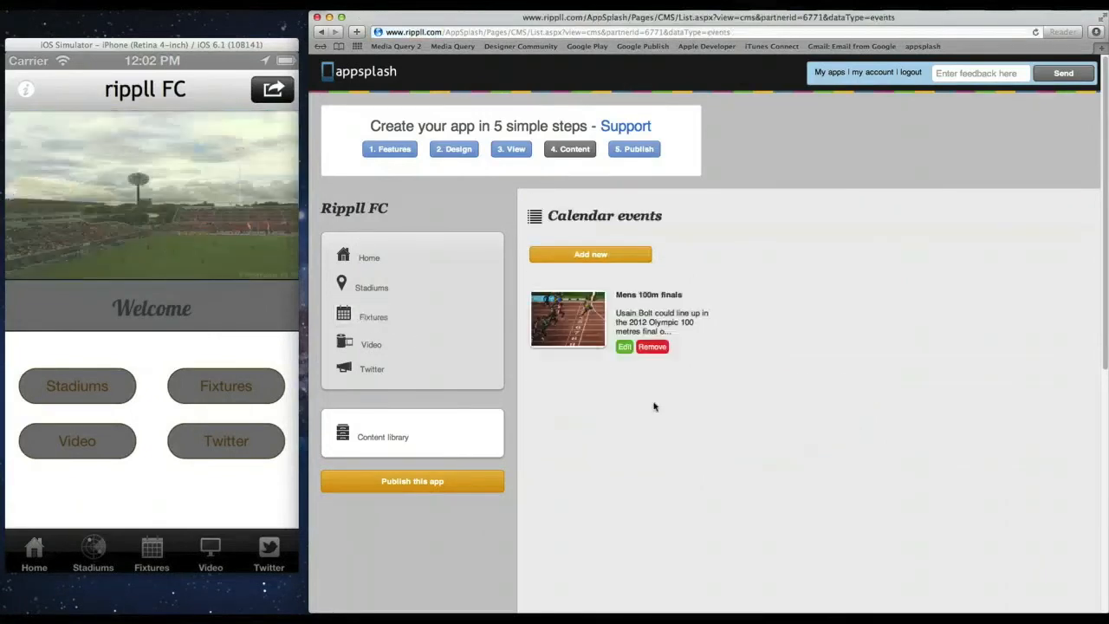
{"action": "left_click", "coordinate": [652, 347]}
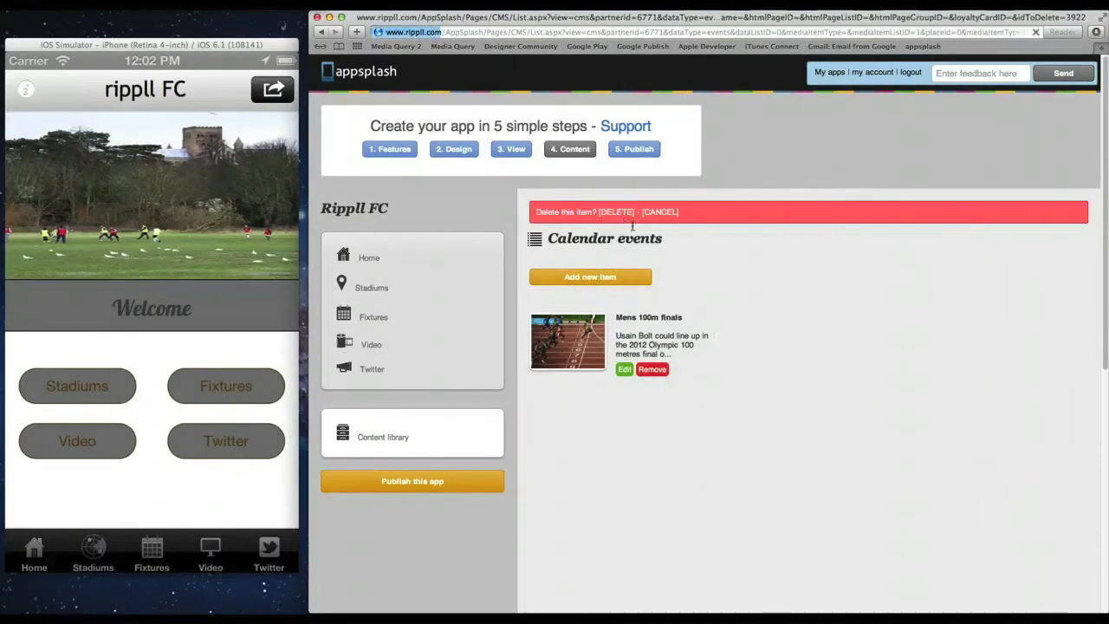
{"action": "left_click", "coordinate": [623, 216]}
Step: Start a new calendar event titled "Rippll FC vs Rockabox FC" with the description "90 minute league match"
{"action": "left_click", "coordinate": [594, 252]}
{"action": "left_click", "coordinate": [687, 262]}
{"action": "type", "text": "Rippl FC vs "}
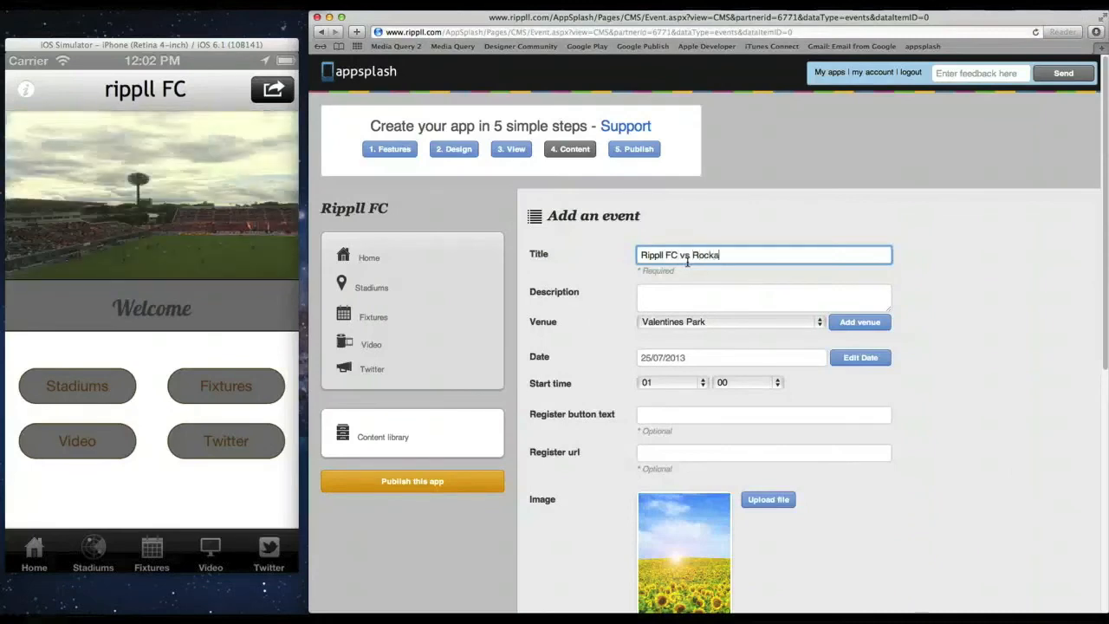
{"action": "type", "text": "Rockabox FC"}
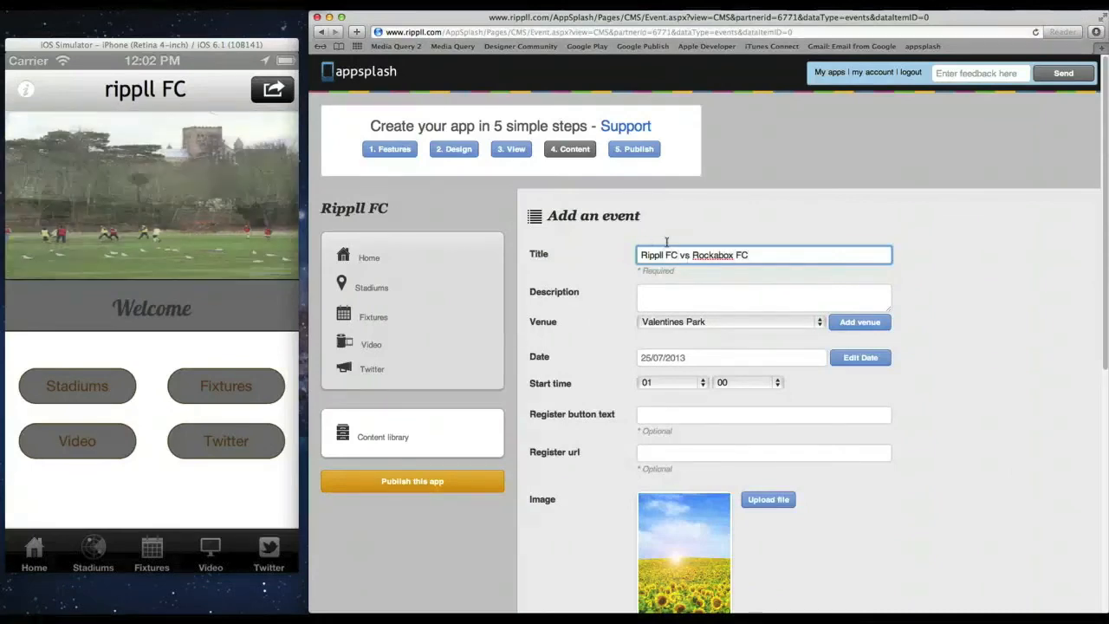
{"action": "left_click", "coordinate": [718, 292]}
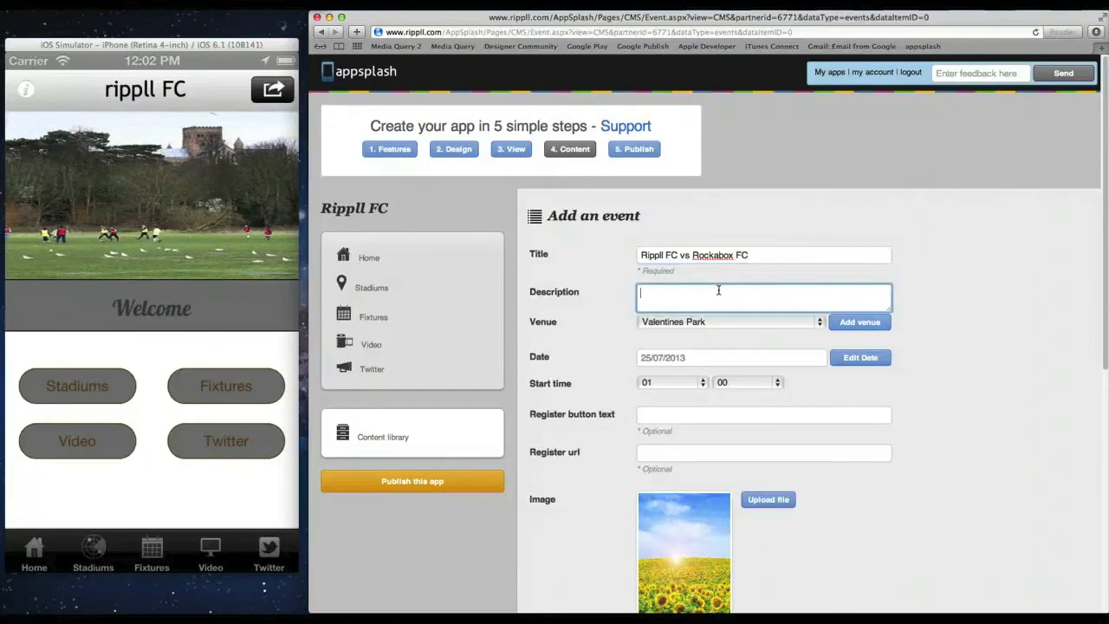
{"action": "type", "text": "90 MIN"}
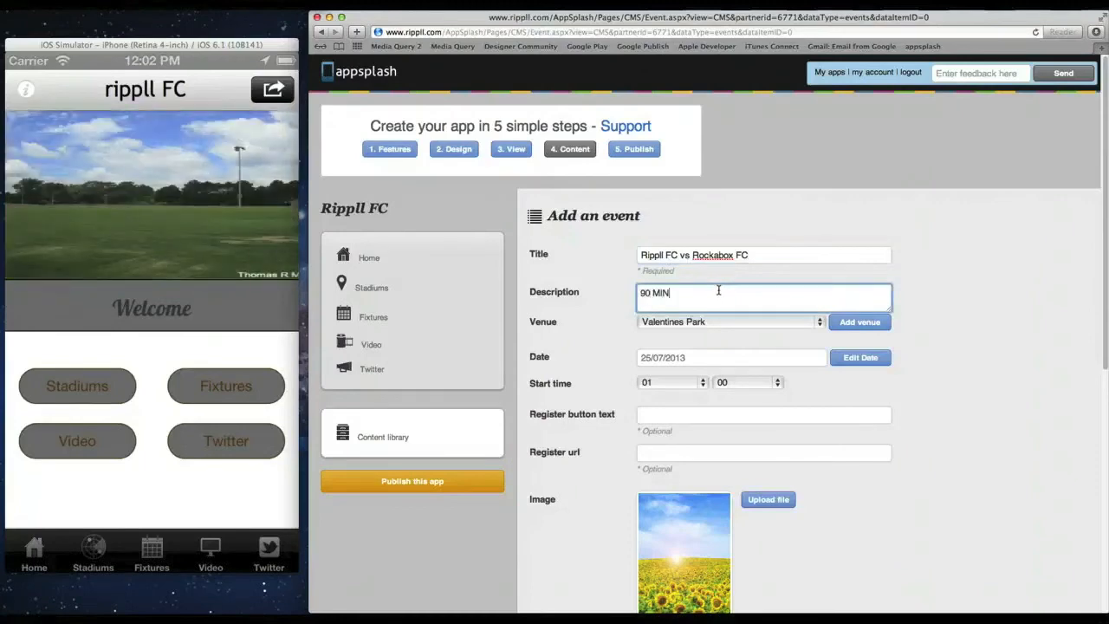
{"action": "key", "text": "BackSpace"}
{"action": "key", "text": "BackSpace"}
{"action": "type", "text": "minute league match"}
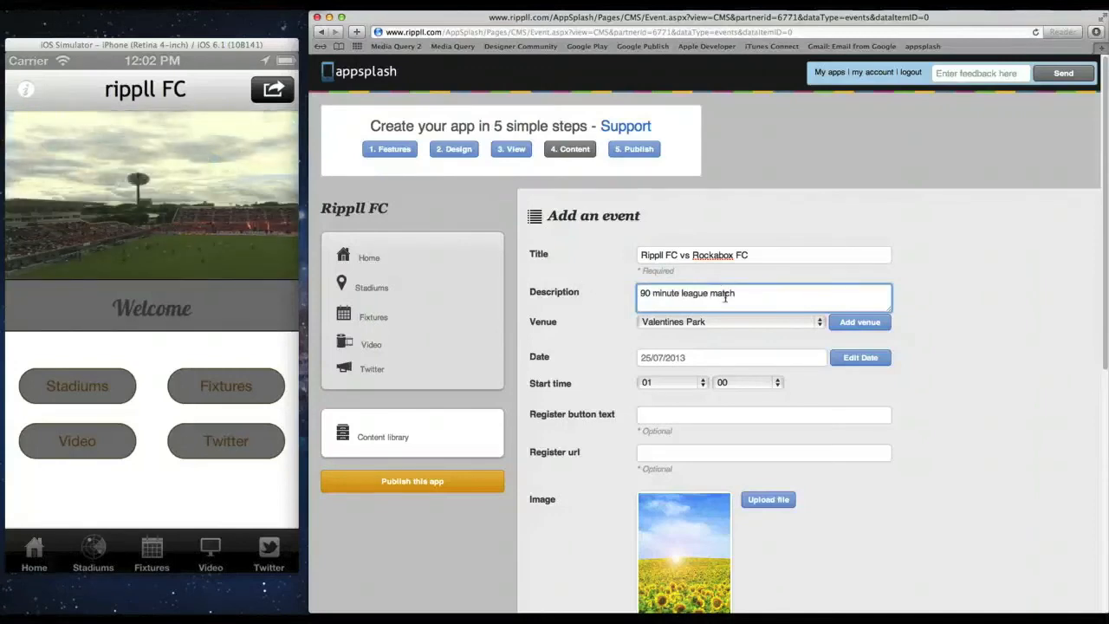
Step: Set the event's venue to Wanstead Flats and schedule it for 03/08/2013 at 14:00
{"action": "left_click", "coordinate": [782, 321]}
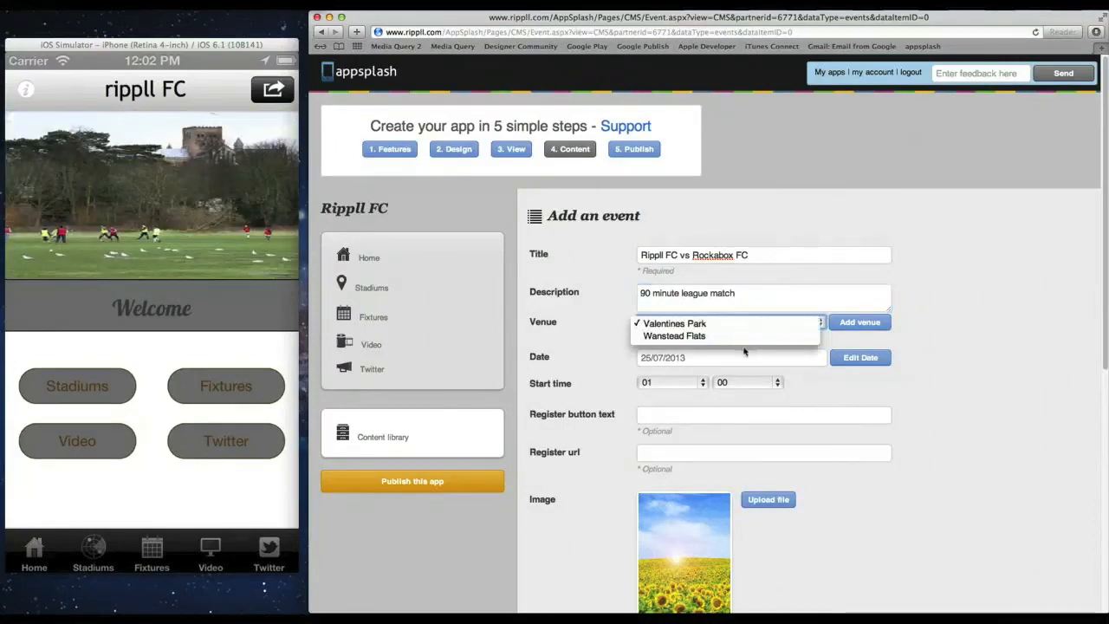
{"action": "left_click", "coordinate": [698, 337]}
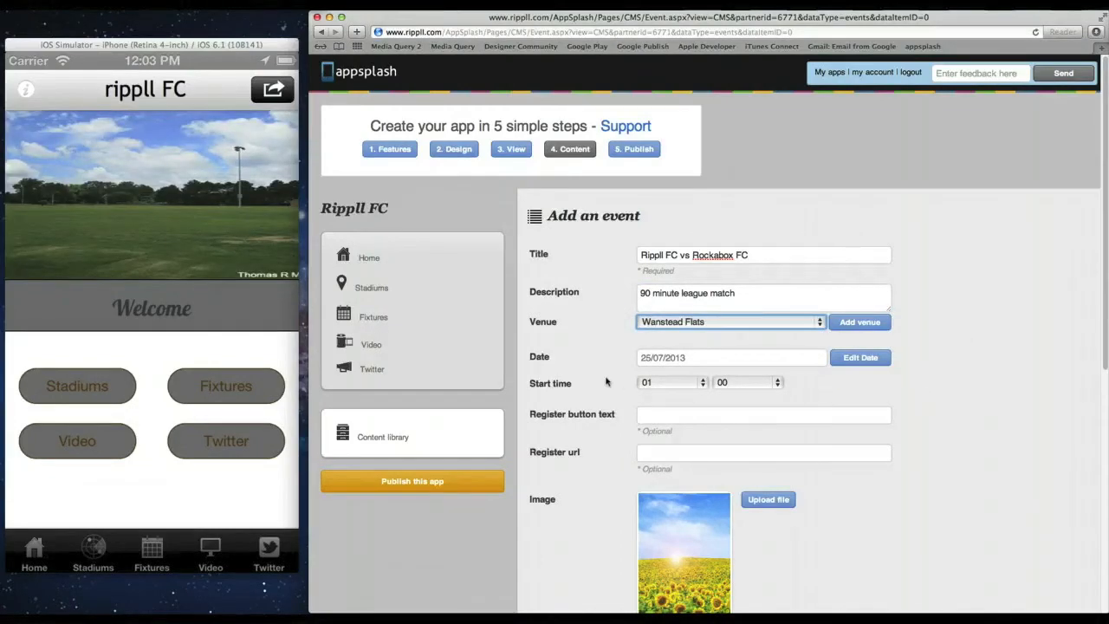
{"action": "left_click", "coordinate": [847, 363]}
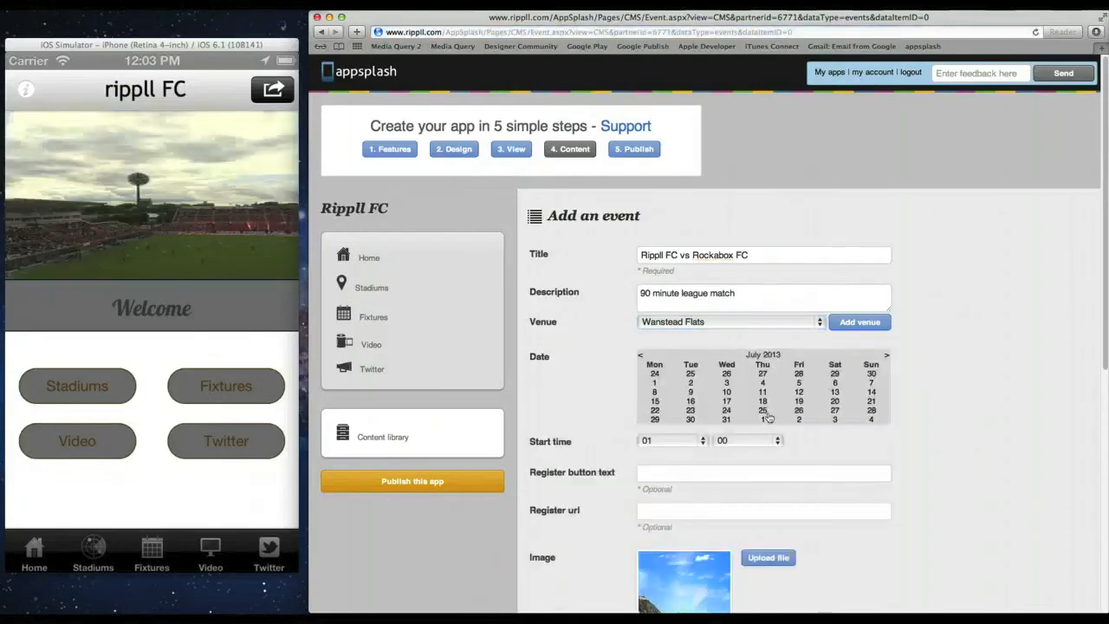
{"action": "left_click", "coordinate": [835, 420]}
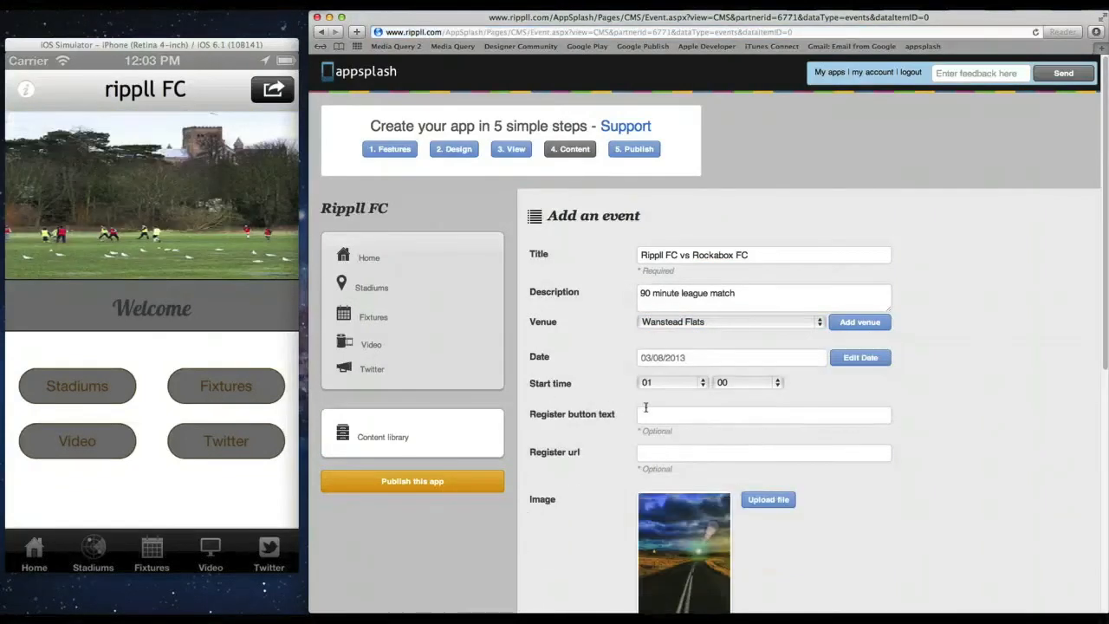
{"action": "left_click", "coordinate": [686, 386]}
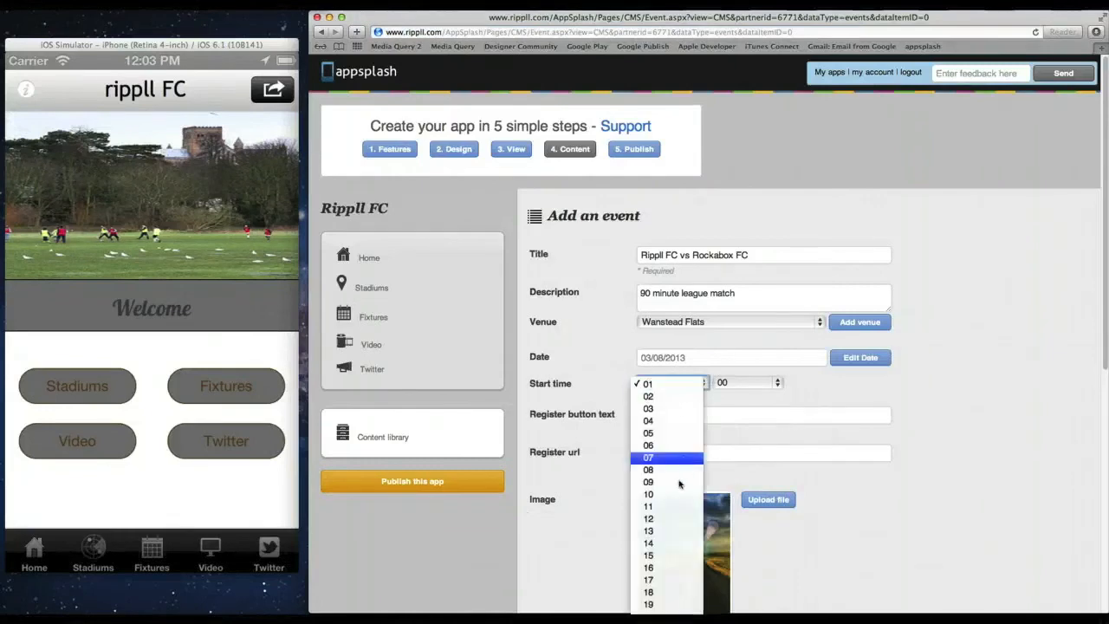
{"action": "left_click", "coordinate": [667, 554]}
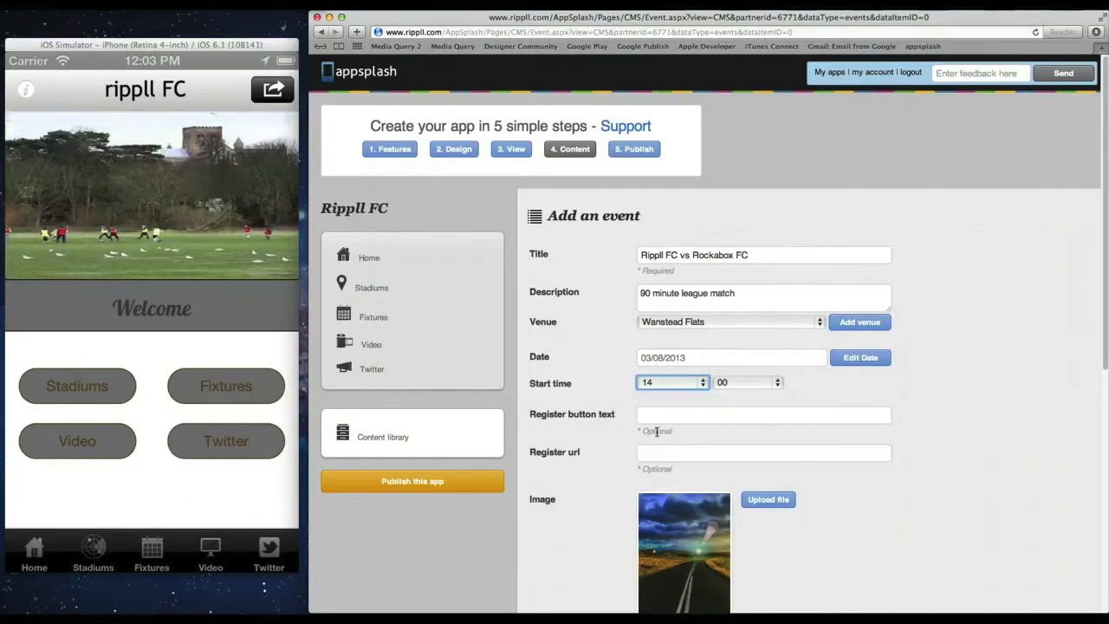
Step: Upload PIC1.jpg from the RIPPLL FC folder as the event's image and add the event to the calendar
{"action": "scroll", "coordinate": [866, 359], "scroll_direction": "down", "scroll_amount": 7}
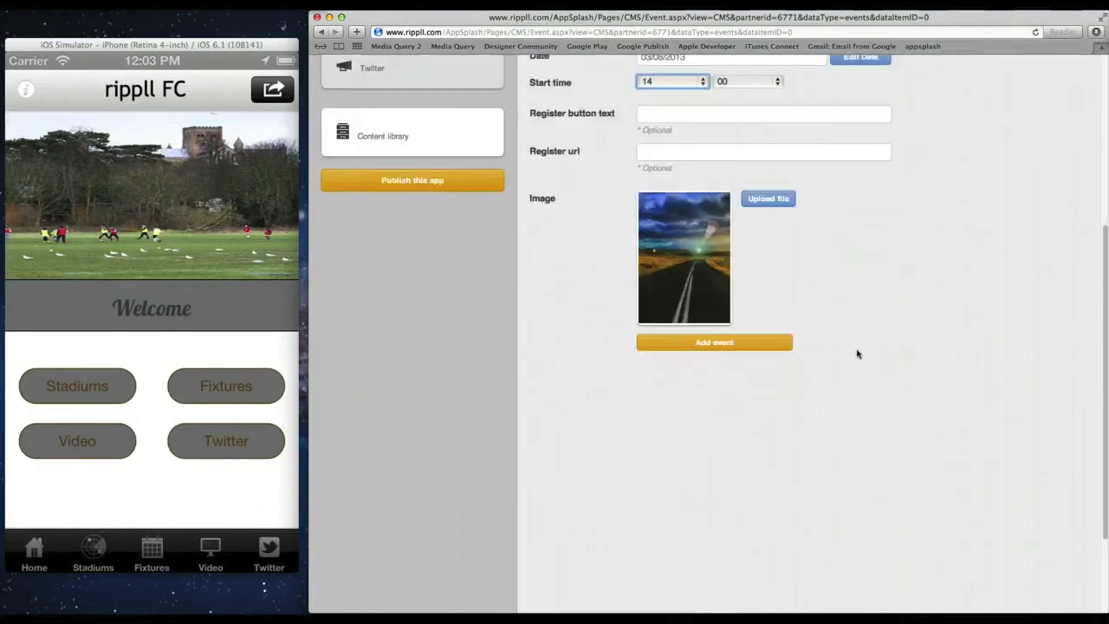
{"action": "scroll", "coordinate": [866, 350], "scroll_direction": "up", "scroll_amount": 5}
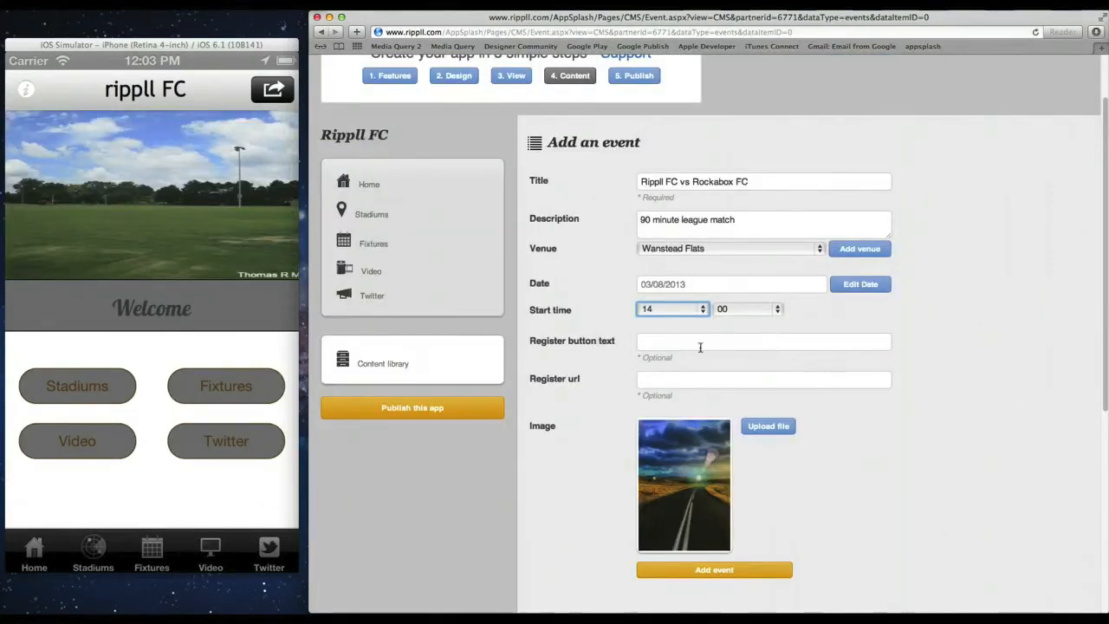
{"action": "left_click", "coordinate": [770, 426]}
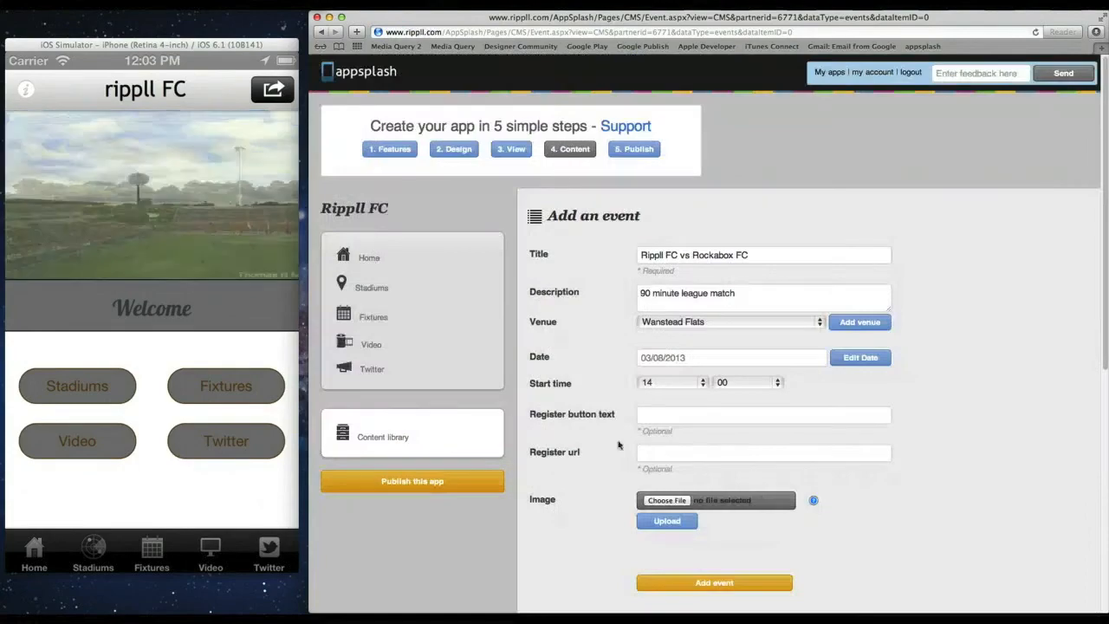
{"action": "left_click", "coordinate": [666, 500]}
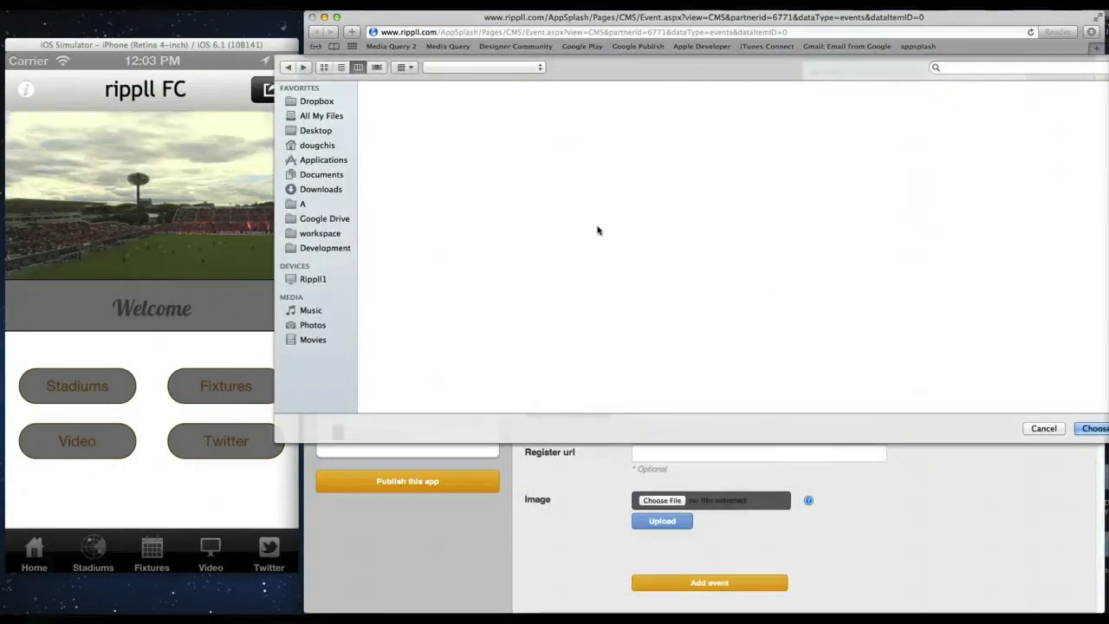
{"action": "left_click", "coordinate": [548, 176]}
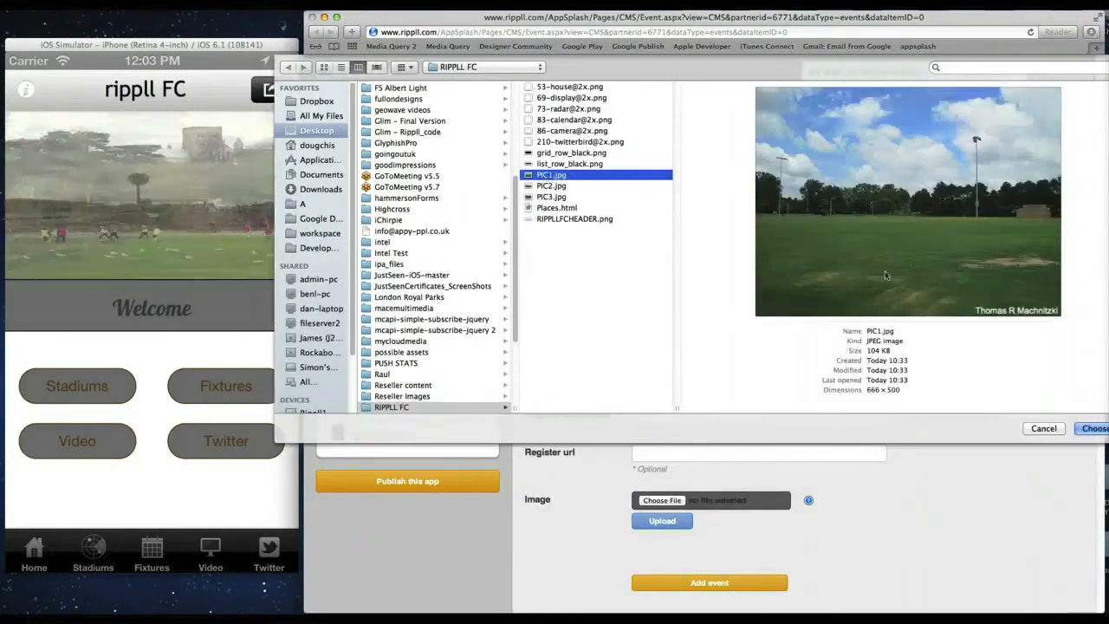
{"action": "left_click", "coordinate": [1088, 428]}
{"action": "left_click", "coordinate": [662, 520]}
{"action": "left_click", "coordinate": [763, 578]}
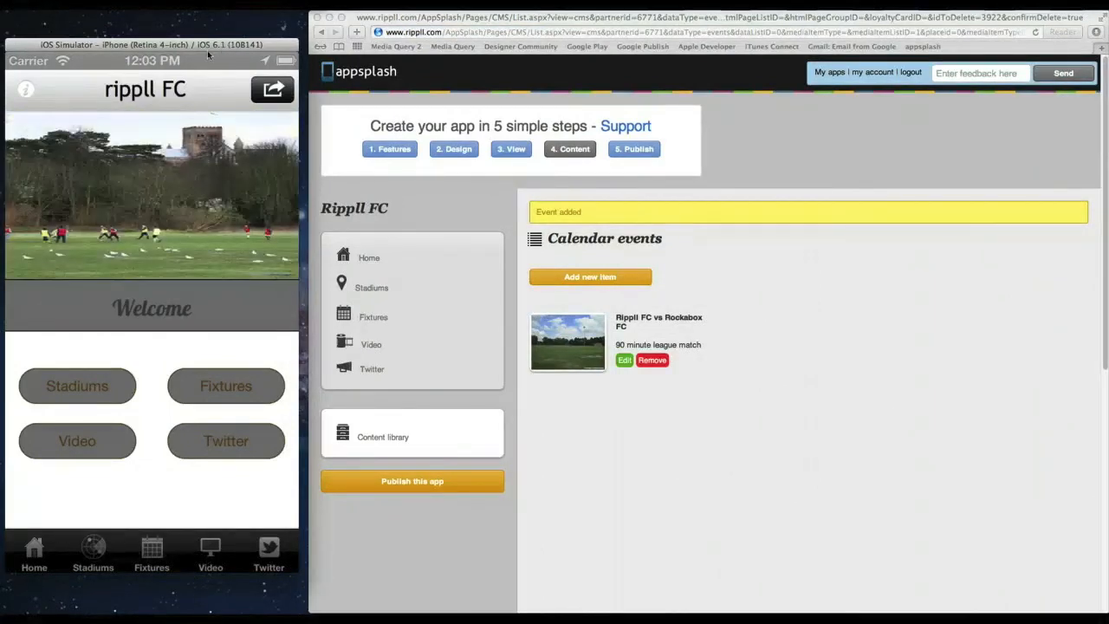
Step: Relaunch the app preview in the iOS Simulator and check the Rippll FC vs Rockabox FC fixture's details and venue
{"action": "key", "text": "super+shift+h"}
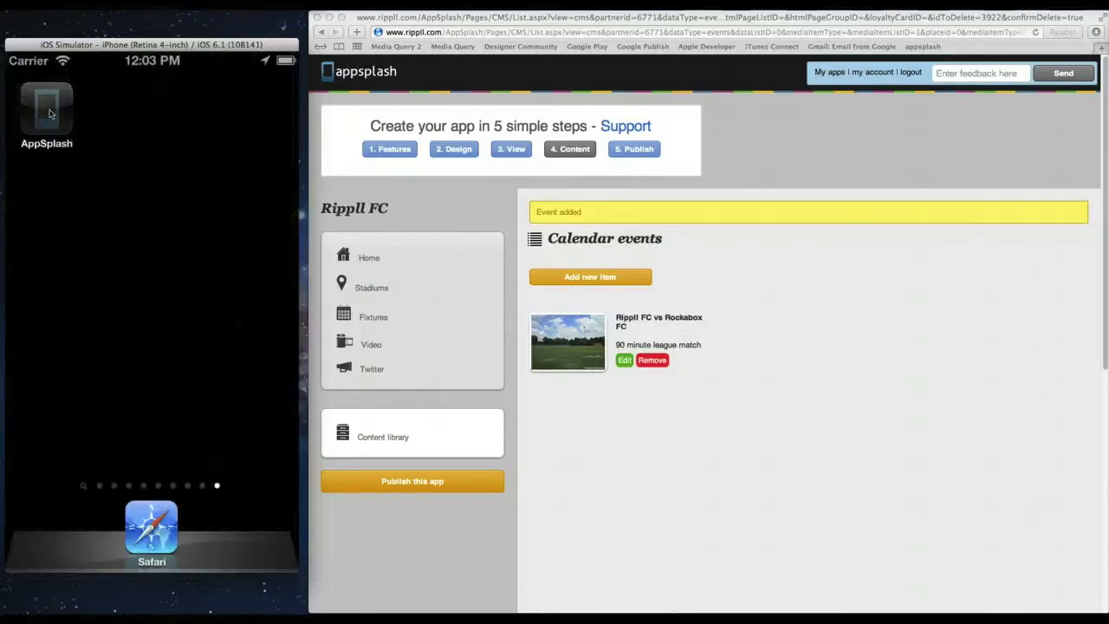
{"action": "left_click", "coordinate": [46, 109]}
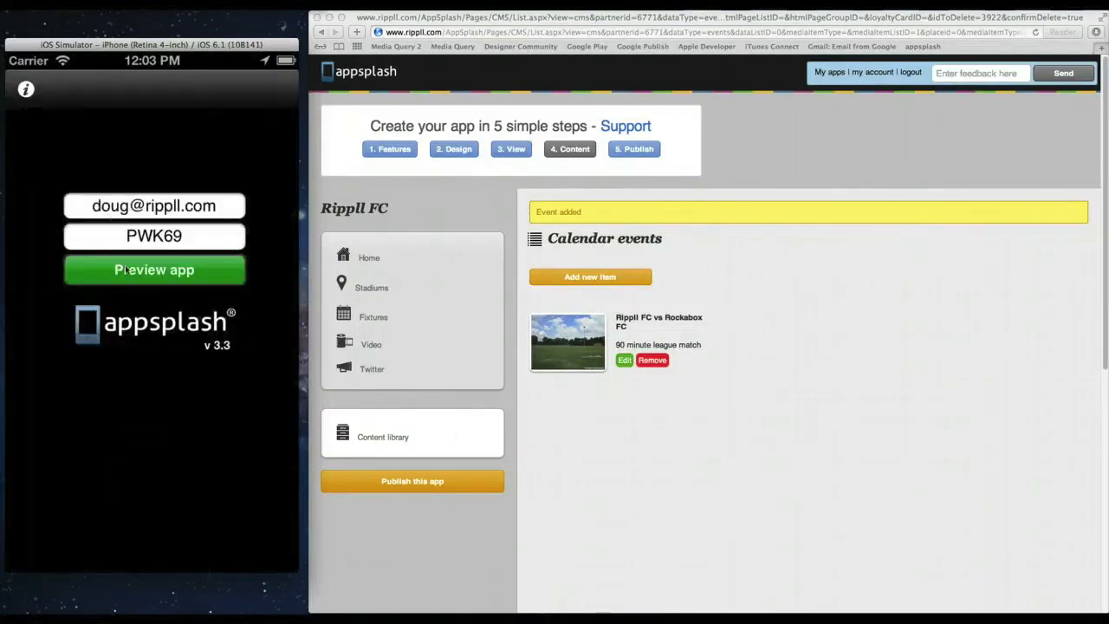
{"action": "left_click", "coordinate": [126, 271]}
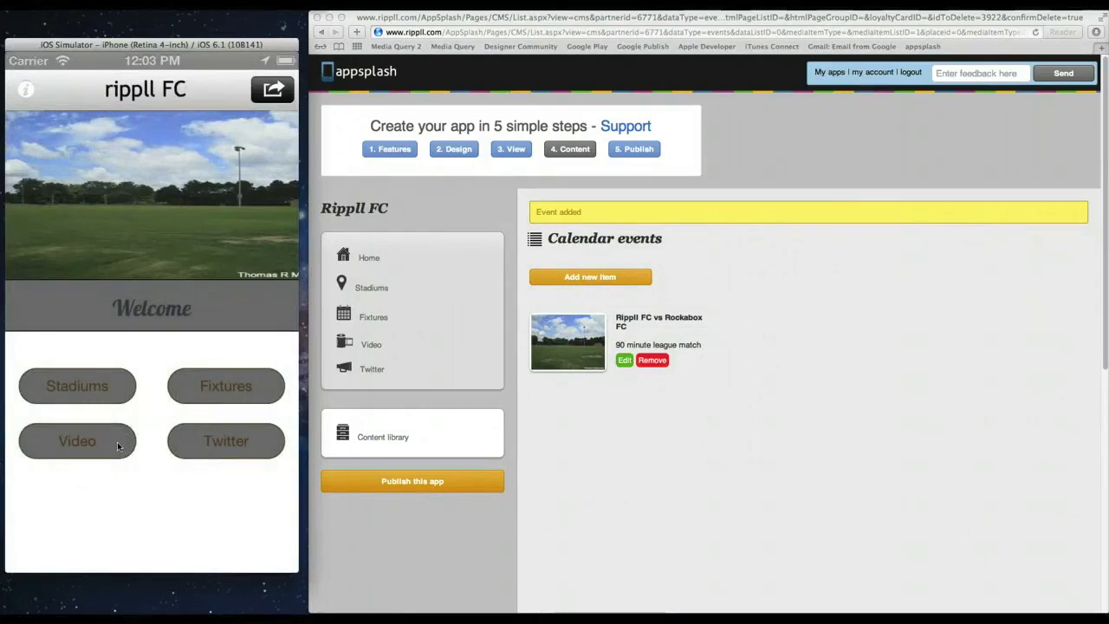
{"action": "left_click", "coordinate": [169, 391]}
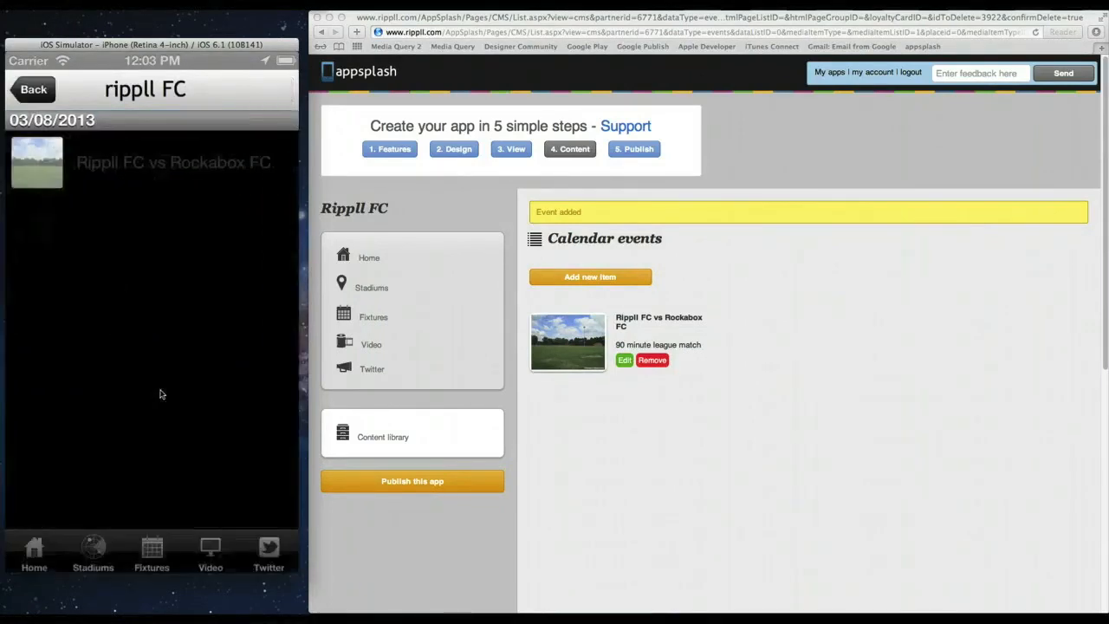
{"action": "left_click", "coordinate": [120, 173]}
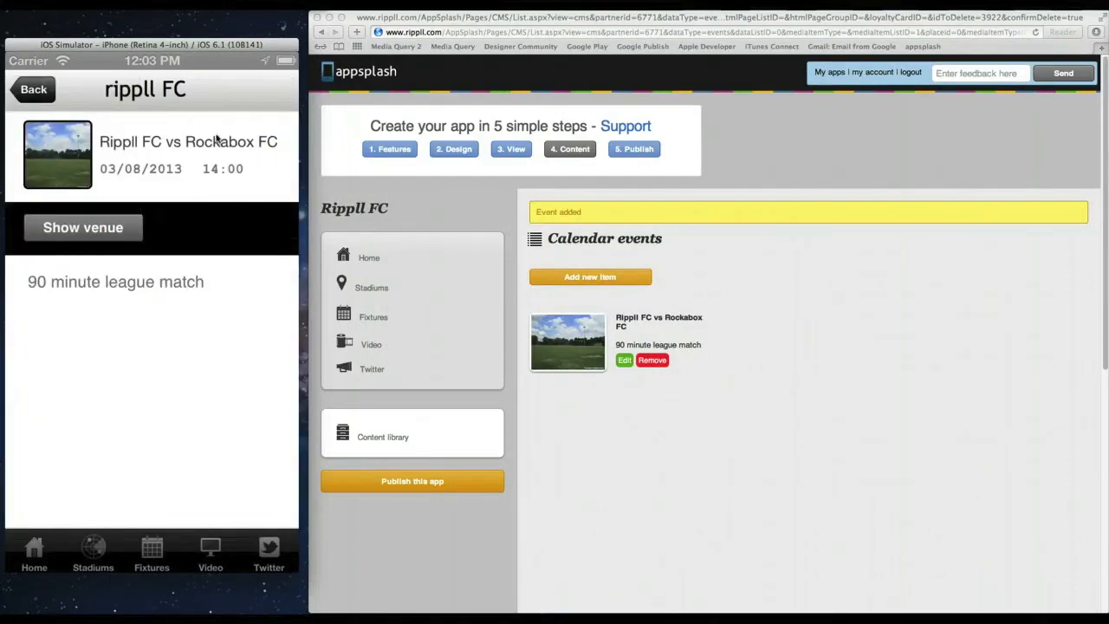
{"action": "left_click", "coordinate": [84, 230]}
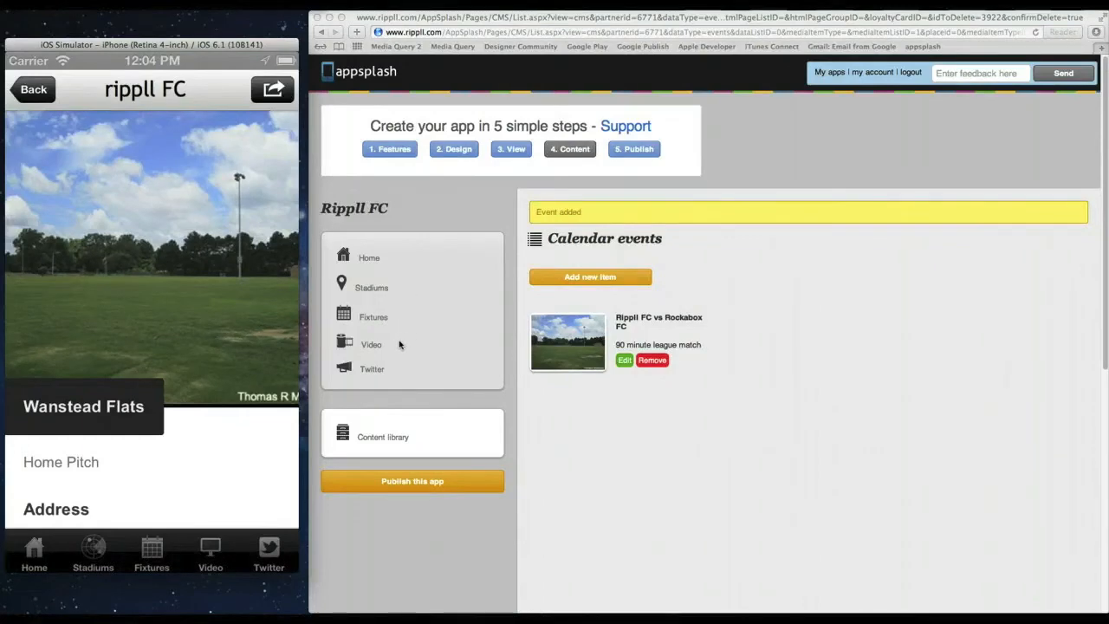
Step: Switch back to the Appsplash site and delete the "Sample video" item from the Video Gallery
{"action": "left_click", "coordinate": [372, 345]}
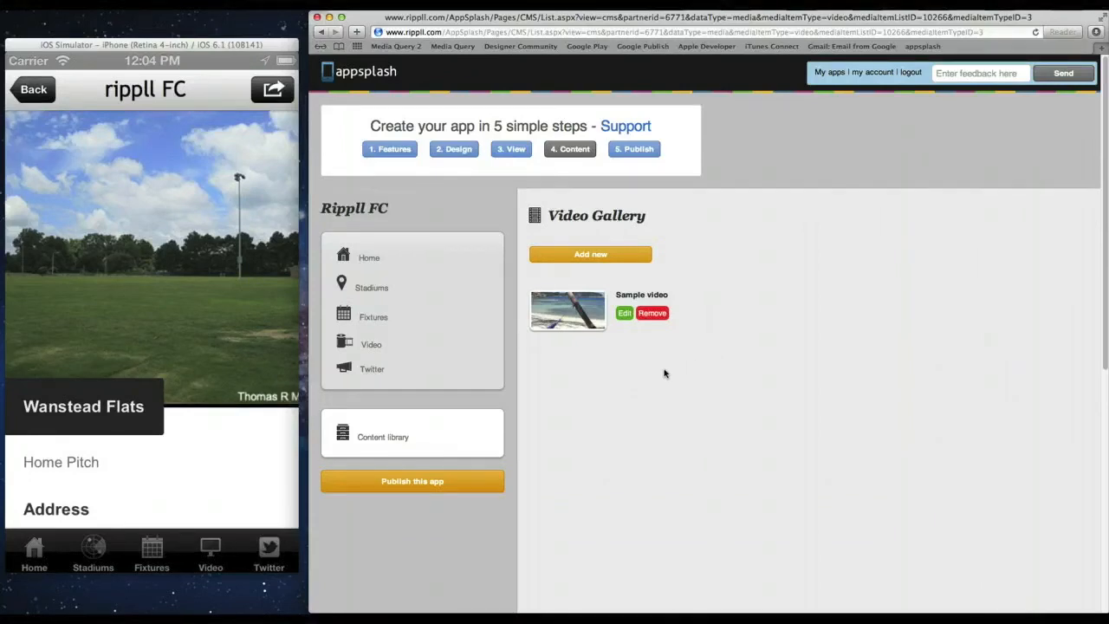
{"action": "left_click", "coordinate": [653, 313]}
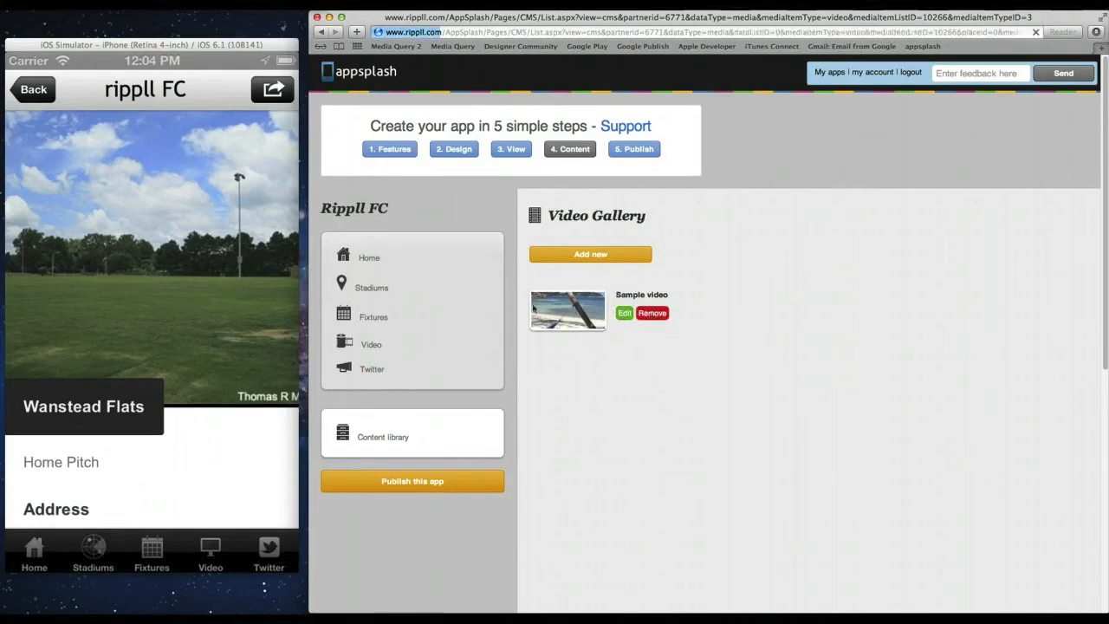
{"action": "left_click", "coordinate": [617, 213]}
{"action": "left_click", "coordinate": [615, 257]}
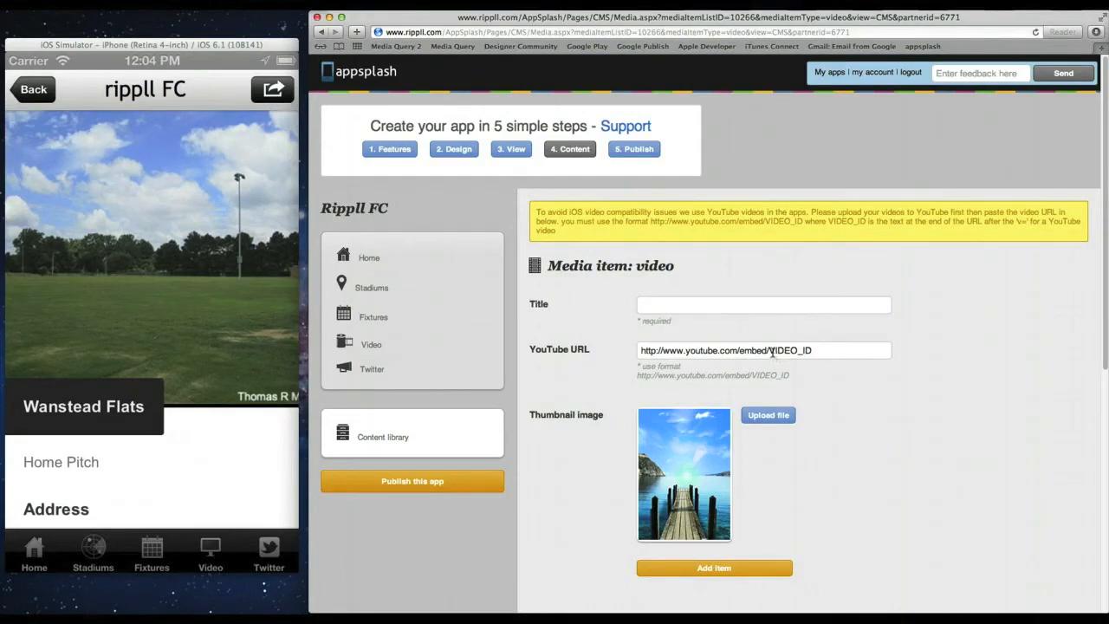
{"action": "left_click_drag", "start_coordinate": [770, 351], "coordinate": [821, 348]}
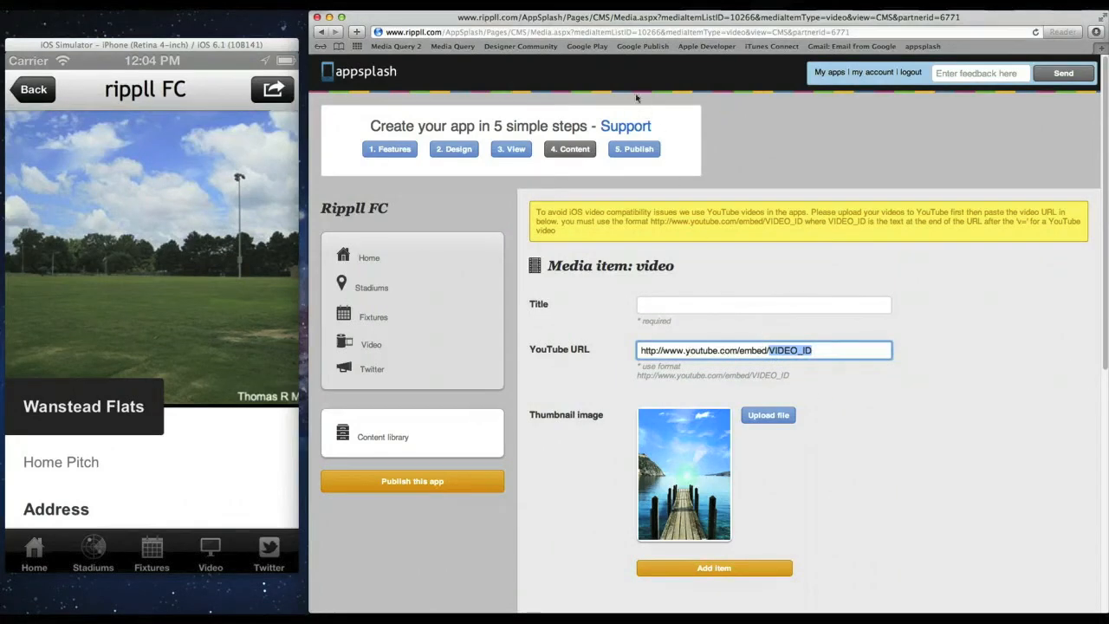
{"action": "key", "text": "super+Tab"}
{"action": "left_click", "coordinate": [845, 58]}
{"action": "left_click_drag", "start_coordinate": [889, 69], "coordinate": [702, 67]}
{"action": "key", "text": "super+c"}
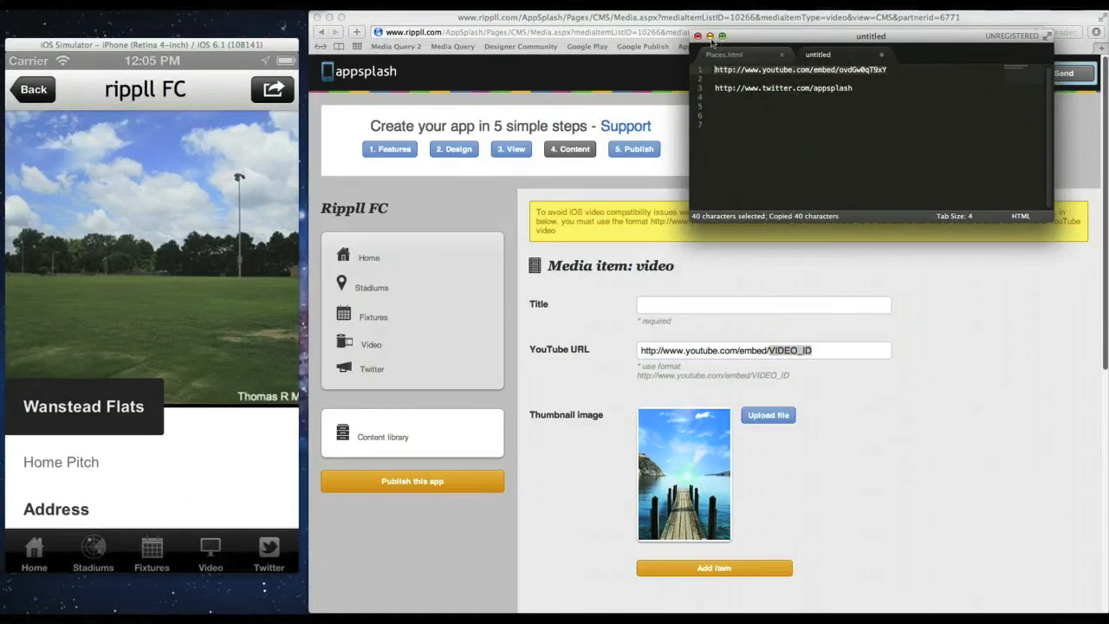
{"action": "left_click", "coordinate": [709, 35]}
{"action": "triple_click", "coordinate": [741, 350]}
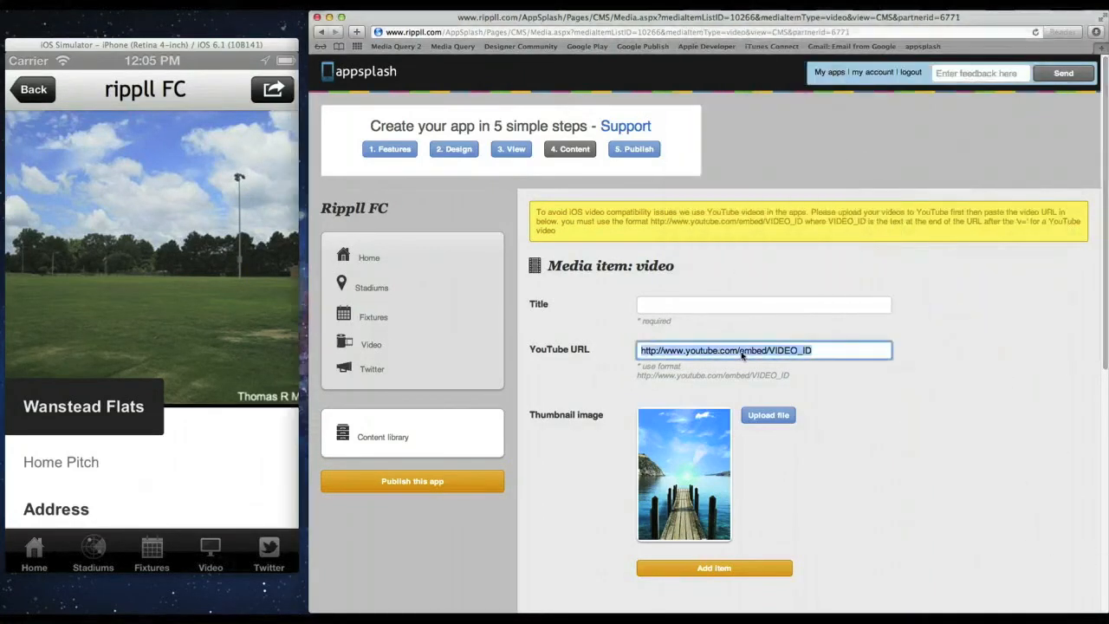
{"action": "key", "text": "super+v"}
{"action": "left_click", "coordinate": [754, 313]}
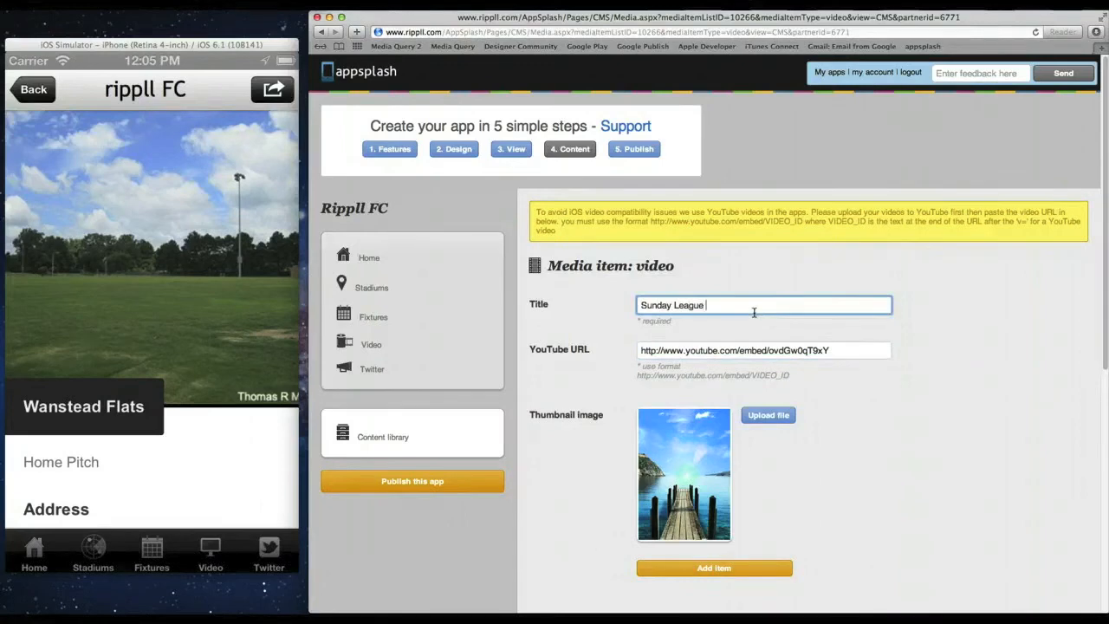
Step: Upload PIC2.jpg as the video's thumbnail image and add the item to the Video Gallery
{"action": "left_click", "coordinate": [778, 415]}
{"action": "left_click", "coordinate": [666, 365]}
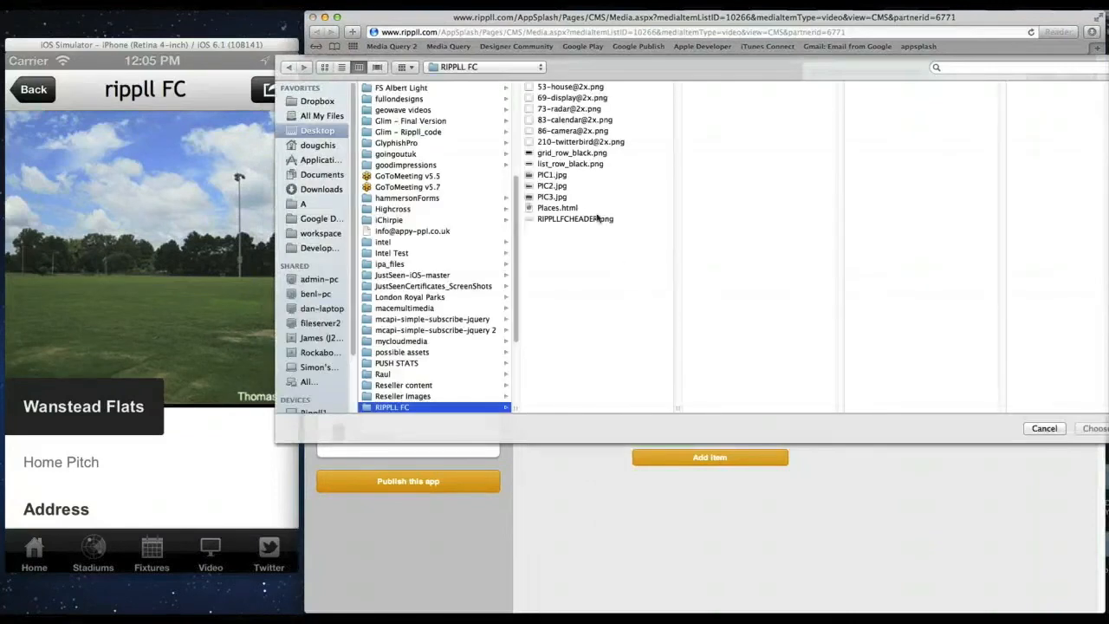
{"action": "left_click", "coordinate": [551, 185]}
{"action": "left_click", "coordinate": [1090, 428]}
{"action": "left_click", "coordinate": [668, 387]}
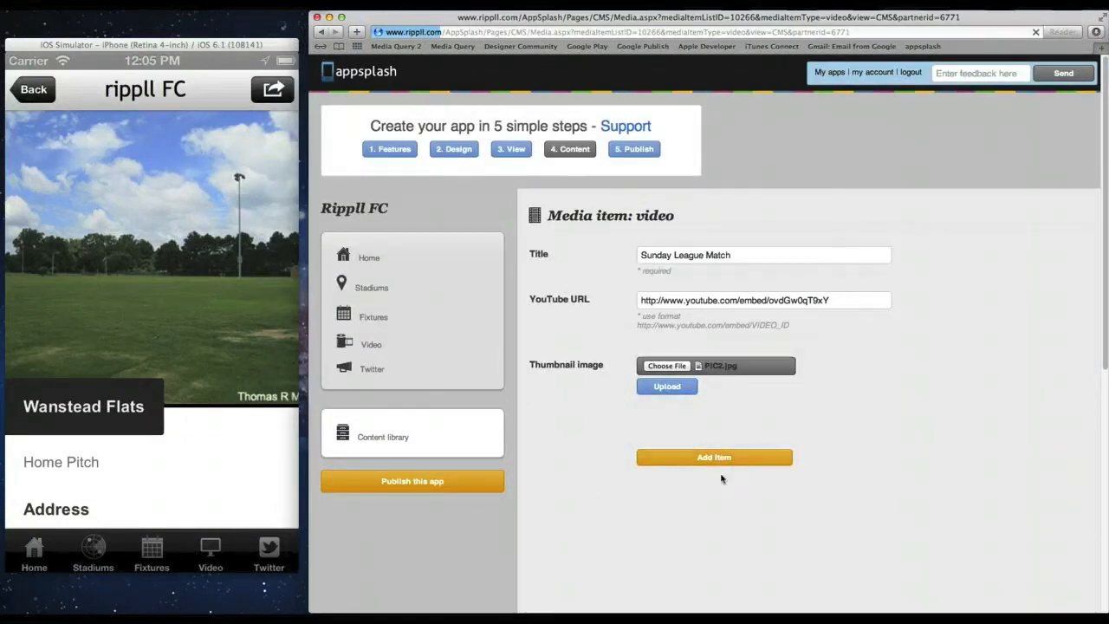
{"action": "left_click", "coordinate": [715, 449]}
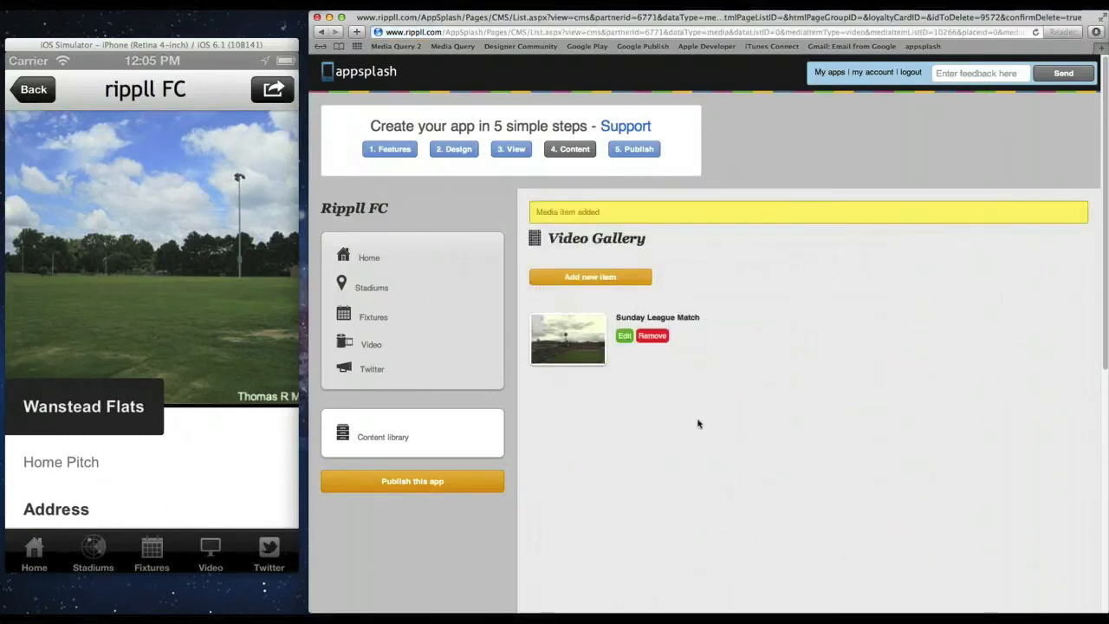
Step: Switch to the iOS Simulator, relaunch the Rippll FC app preview and open its Video section
{"action": "left_click", "coordinate": [201, 47]}
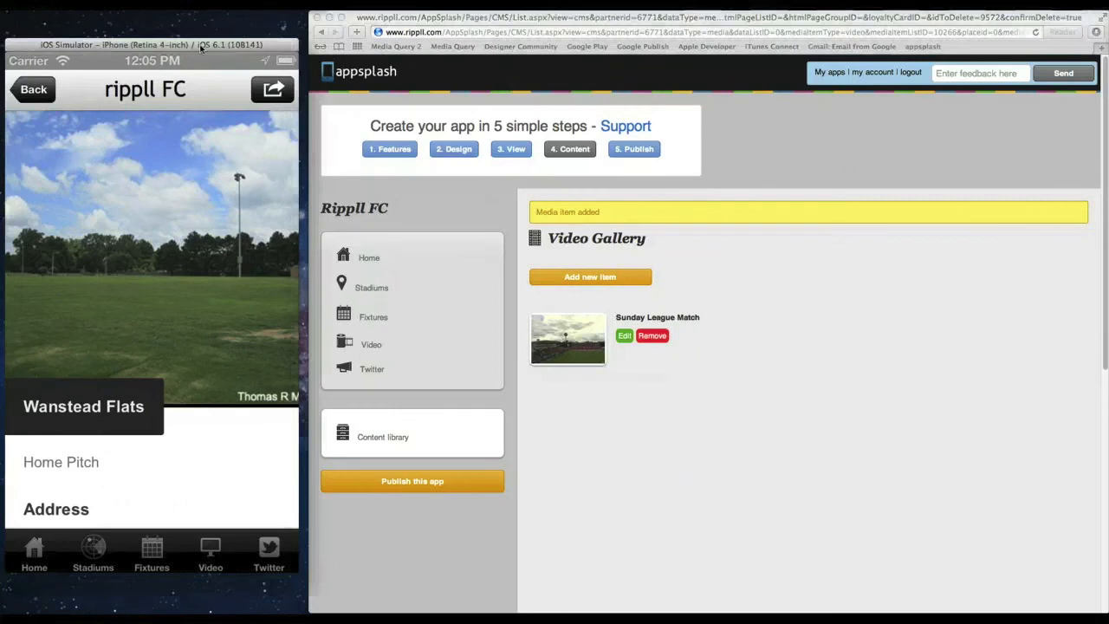
{"action": "key", "text": "super+shift+h"}
{"action": "left_click", "coordinate": [61, 118]}
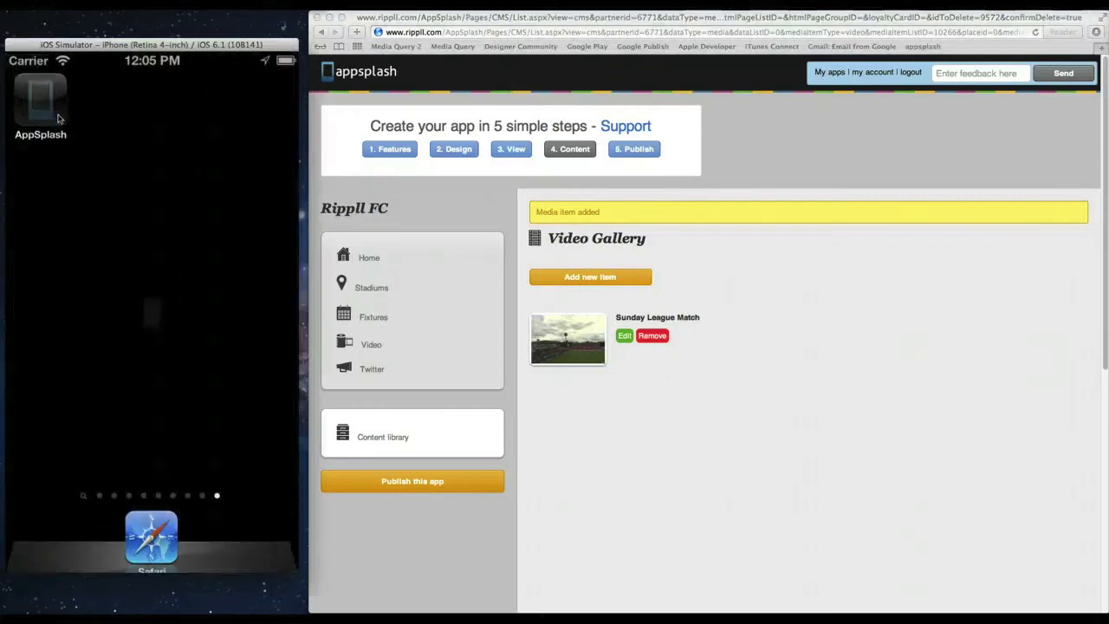
{"action": "left_click", "coordinate": [158, 277]}
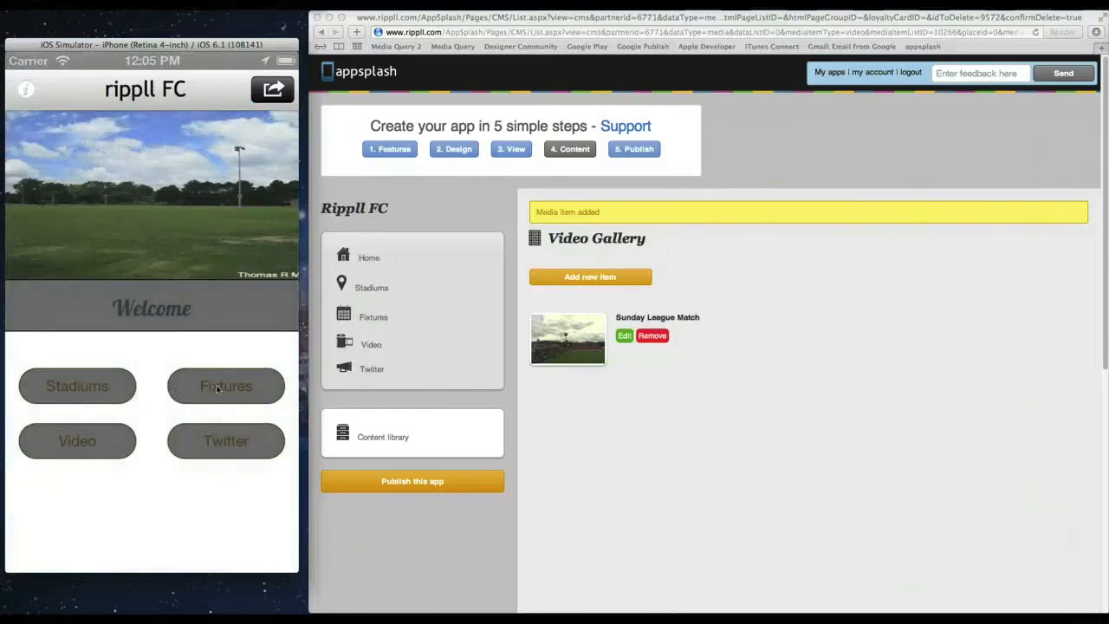
{"action": "left_click", "coordinate": [212, 390]}
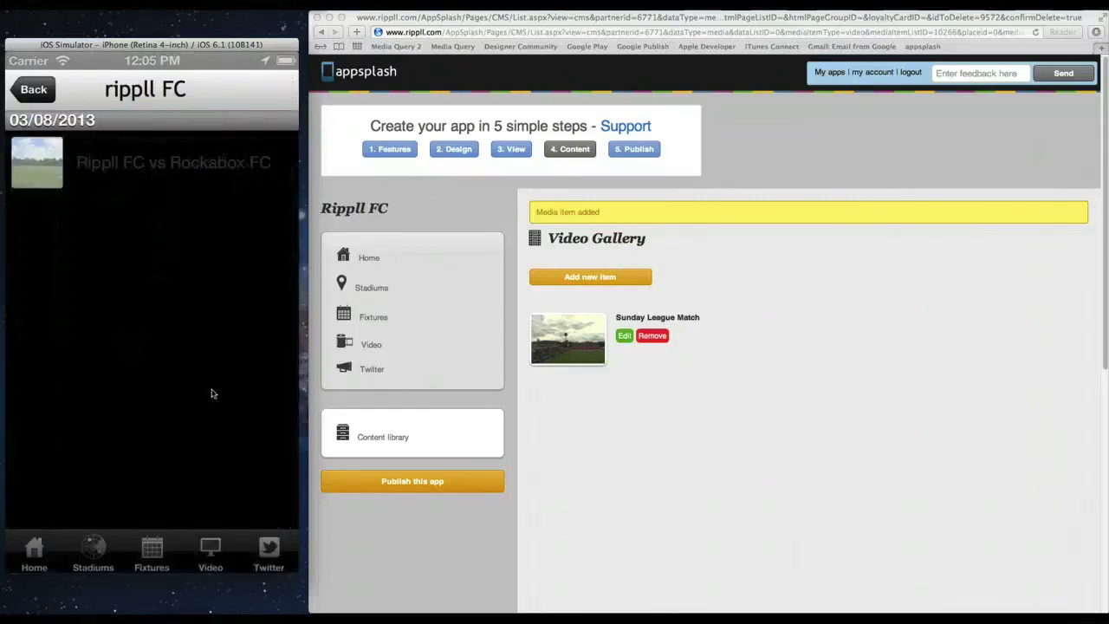
{"action": "left_click", "coordinate": [211, 549]}
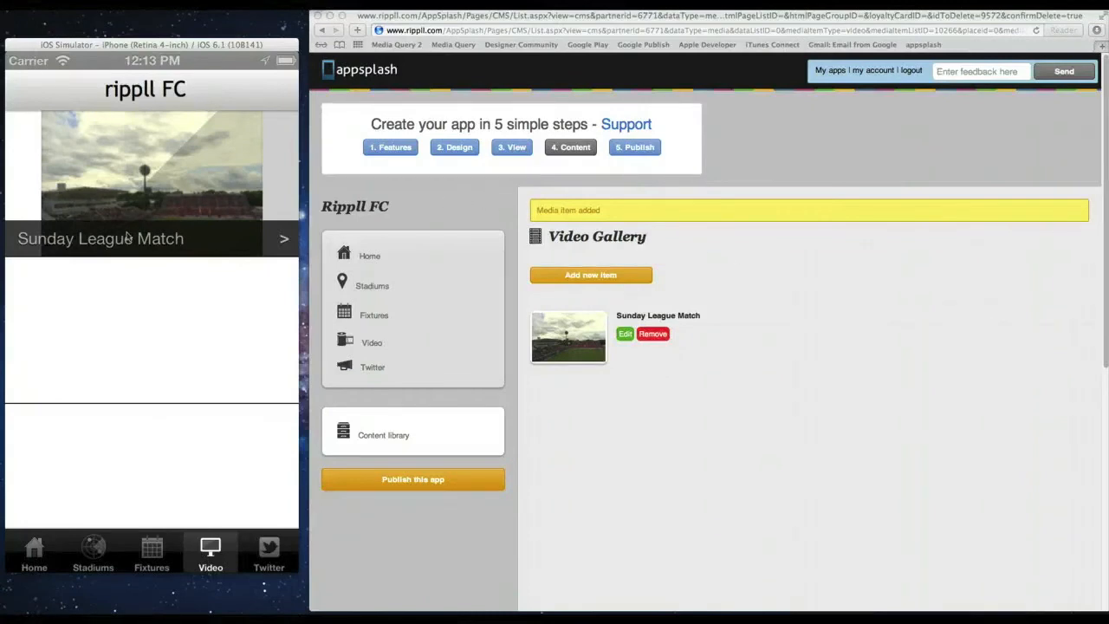
Step: Play the "Sunday League Match" video in the app preview and close the player
{"action": "left_click", "coordinate": [160, 175]}
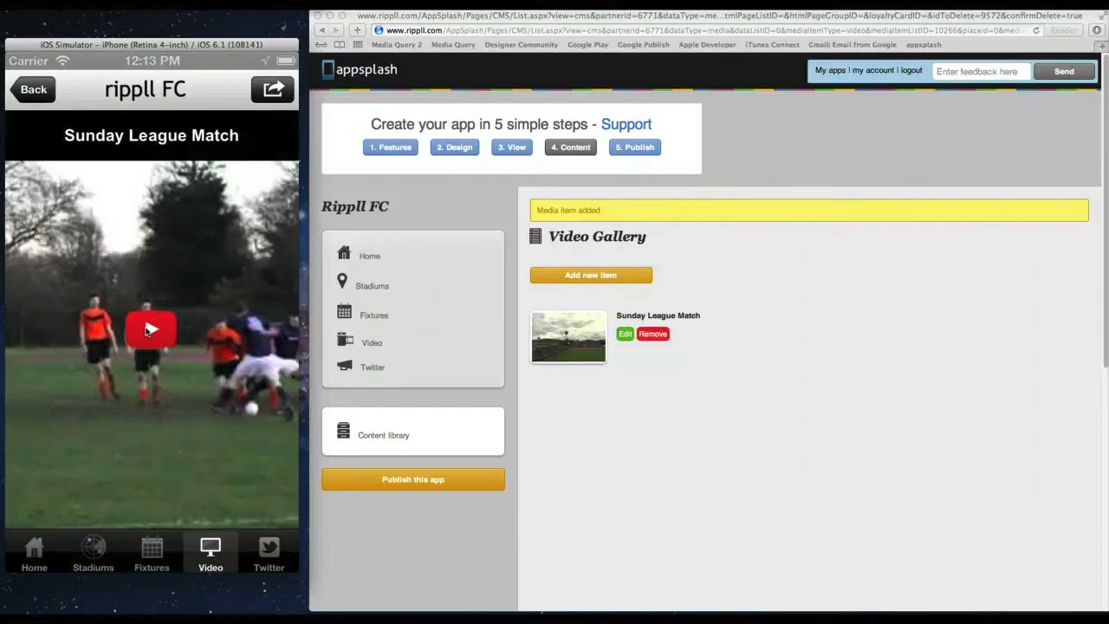
{"action": "left_click", "coordinate": [162, 200]}
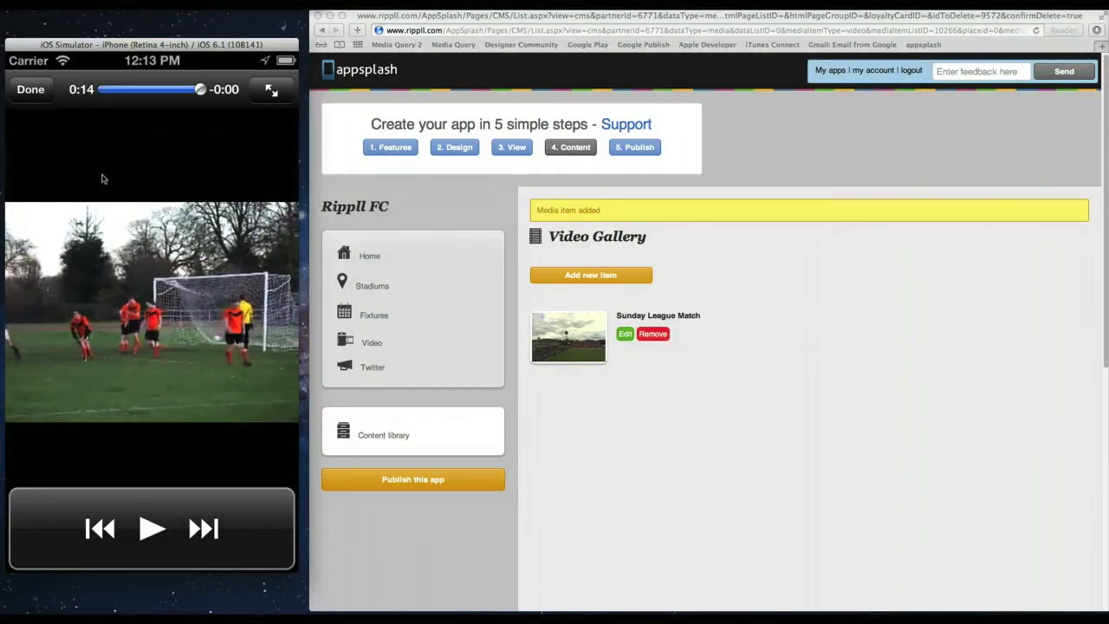
{"action": "left_click", "coordinate": [31, 90]}
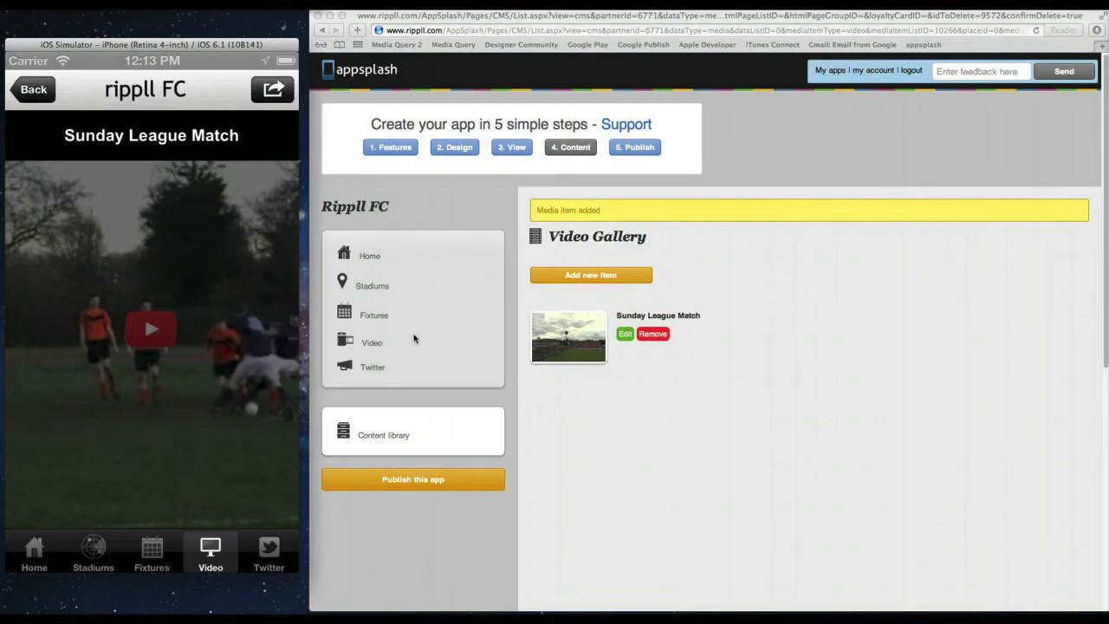
{"action": "left_click", "coordinate": [376, 369]}
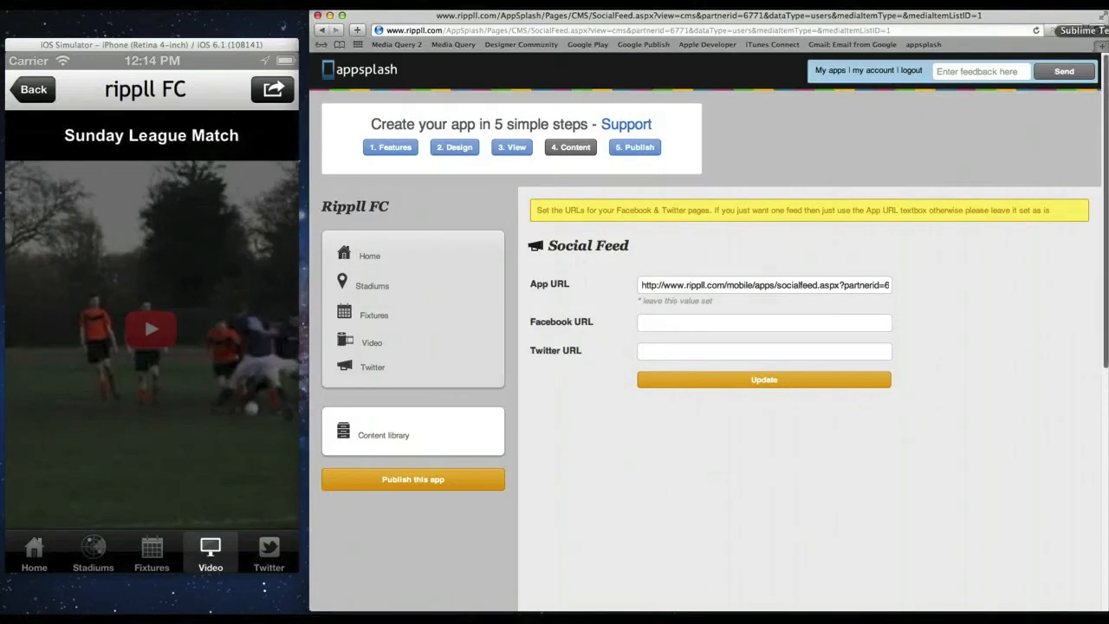
{"action": "key", "text": "super+Tab"}
{"action": "left_click_drag", "start_coordinate": [869, 91], "coordinate": [605, 84]}
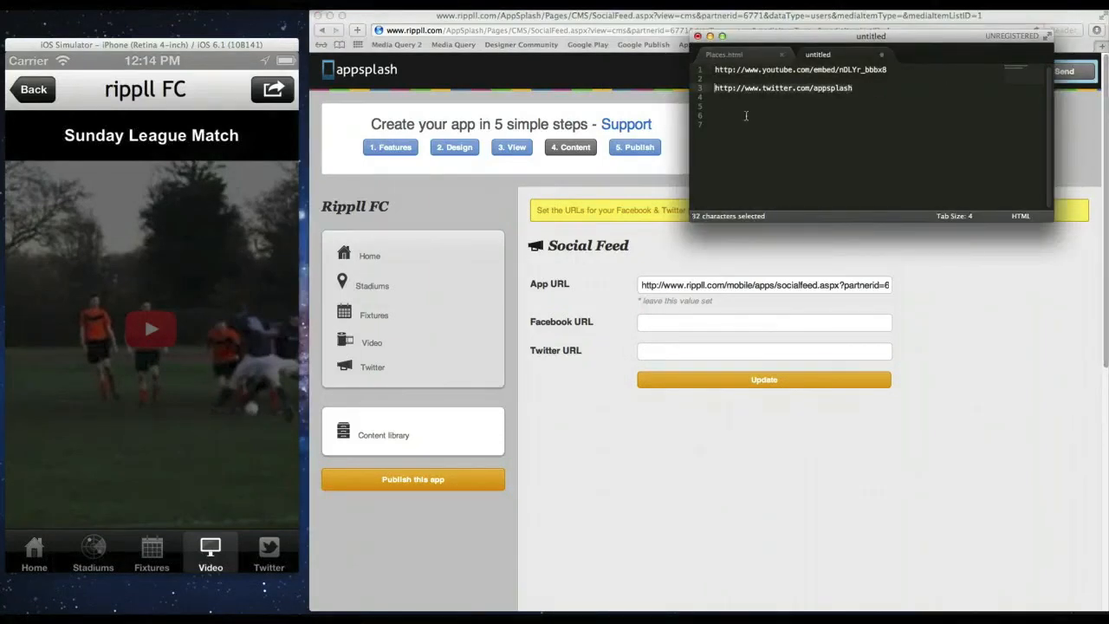
{"action": "left_click", "coordinate": [786, 280]}
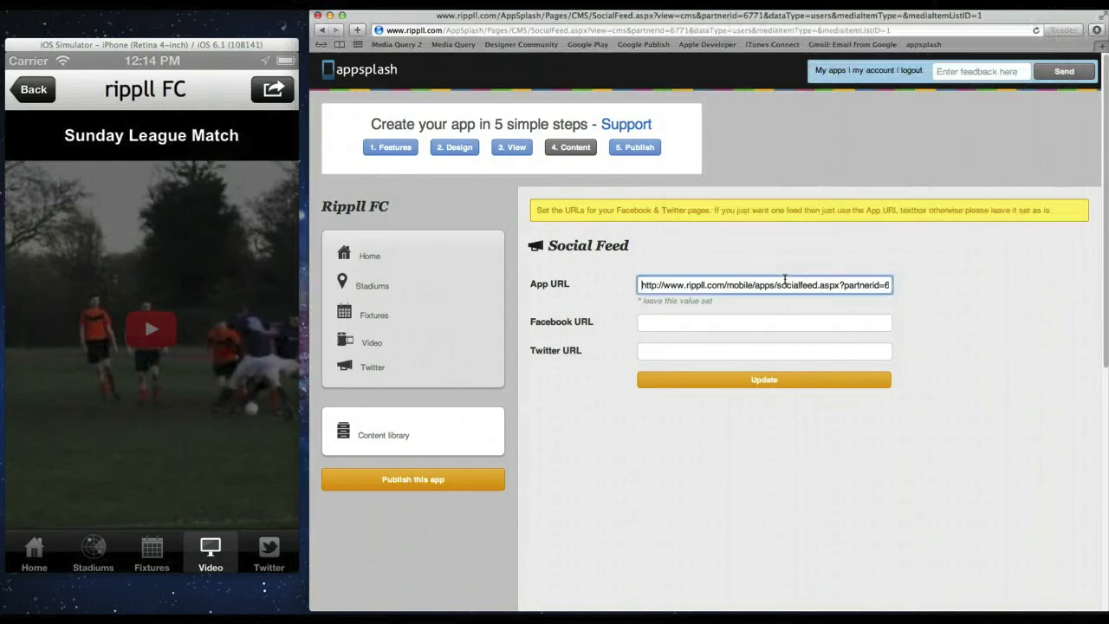
{"action": "key", "text": "super+a"}
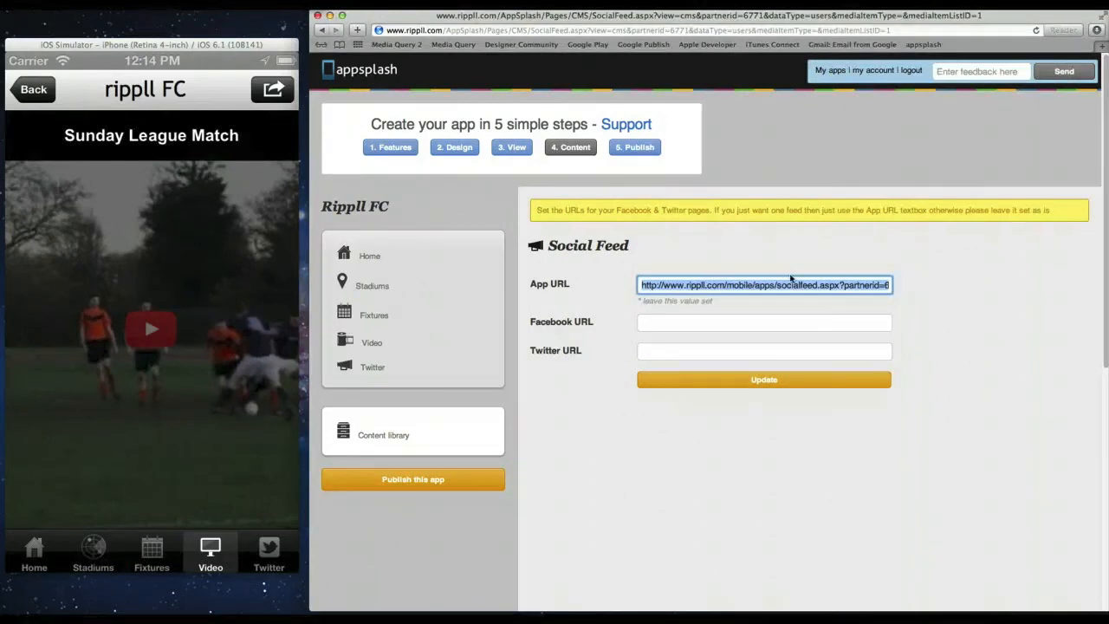
{"action": "type", "text": "http://www.twitter.com/ripplfc"}
{"action": "left_click", "coordinate": [759, 383]}
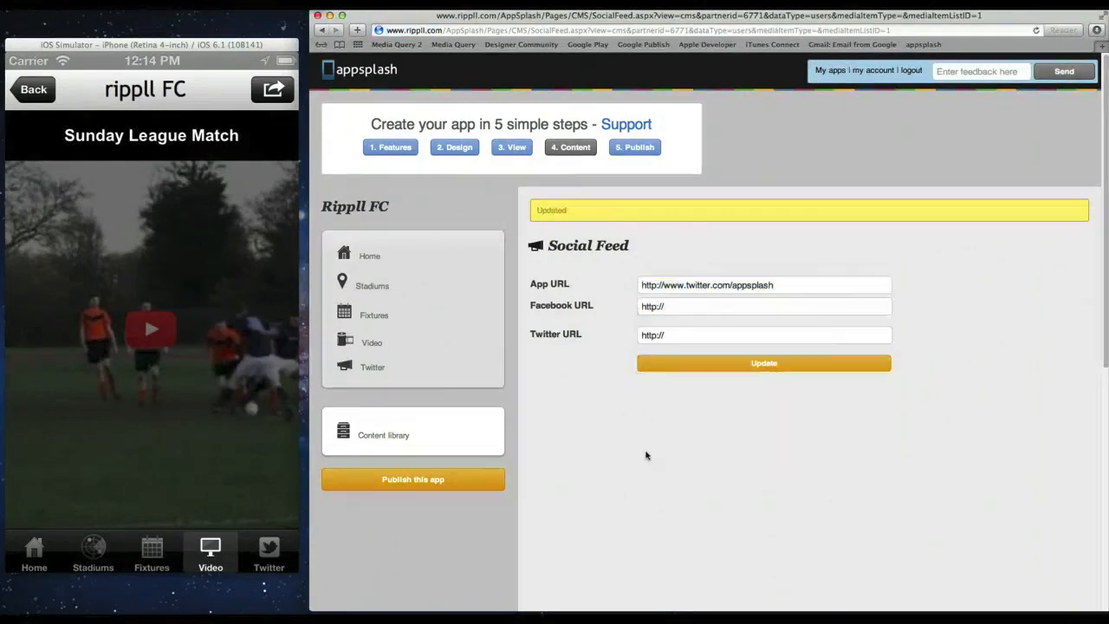
Step: Relaunch the app preview in the iOS Simulator and check the appsplash profile and tweets in the Twitter section
{"action": "left_click", "coordinate": [186, 45]}
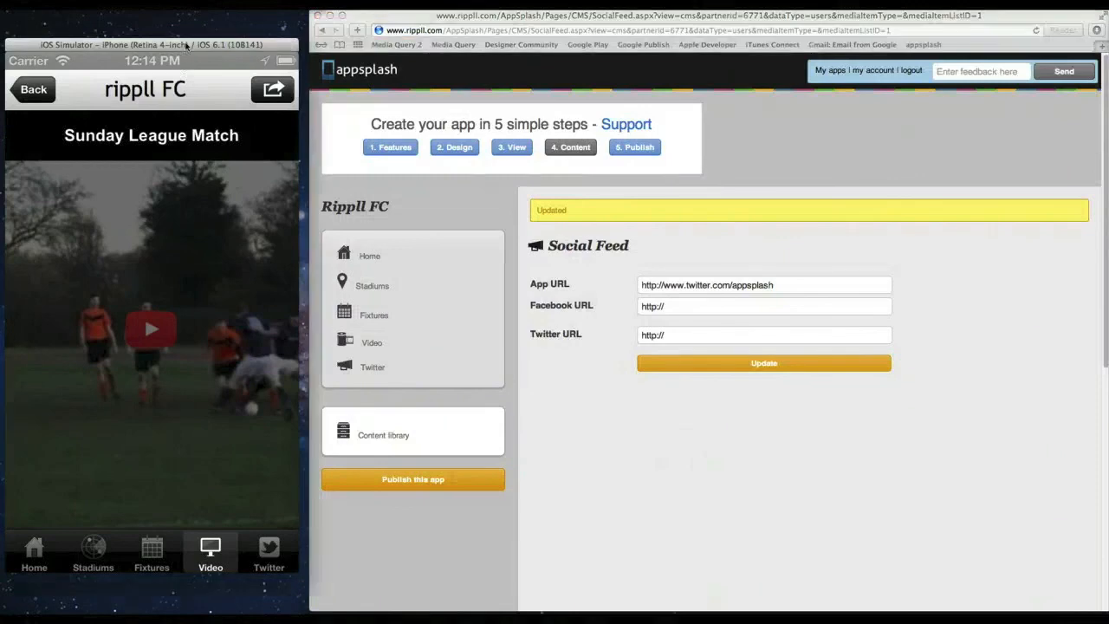
{"action": "key", "text": "super+shift+h"}
{"action": "left_click", "coordinate": [46, 109]}
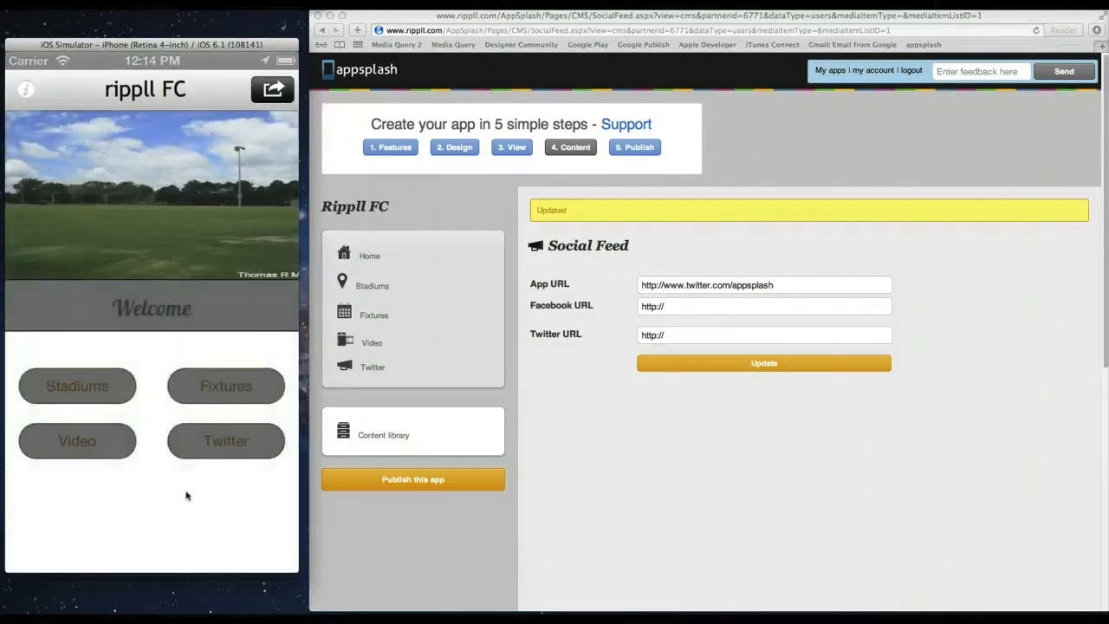
{"action": "left_click", "coordinate": [247, 435]}
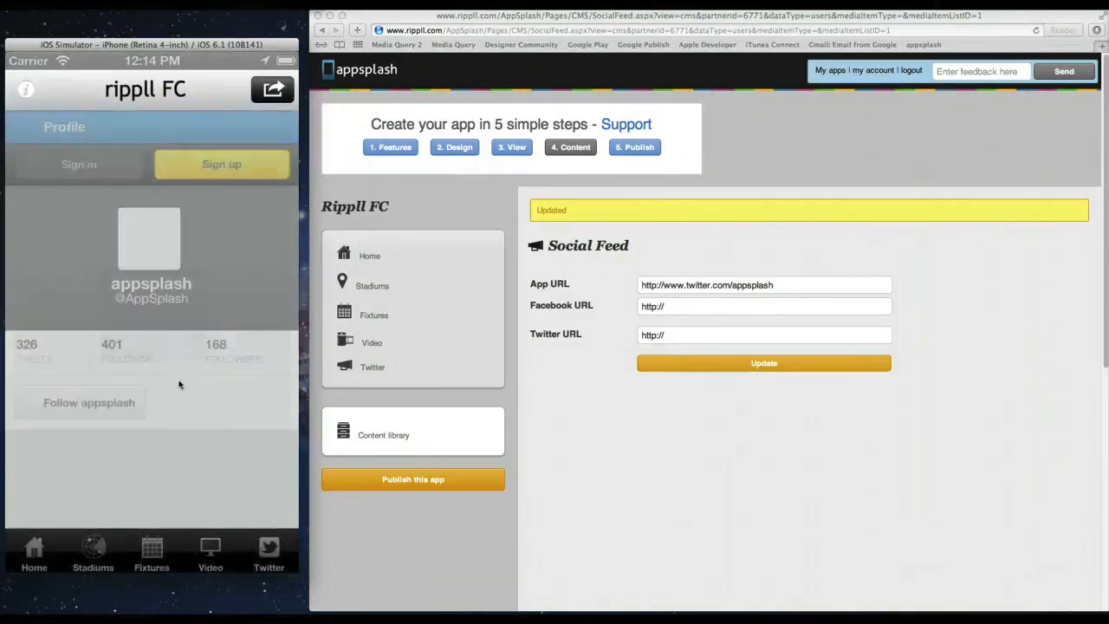
{"action": "scroll", "coordinate": [234, 416], "scroll_direction": "down", "scroll_amount": 10}
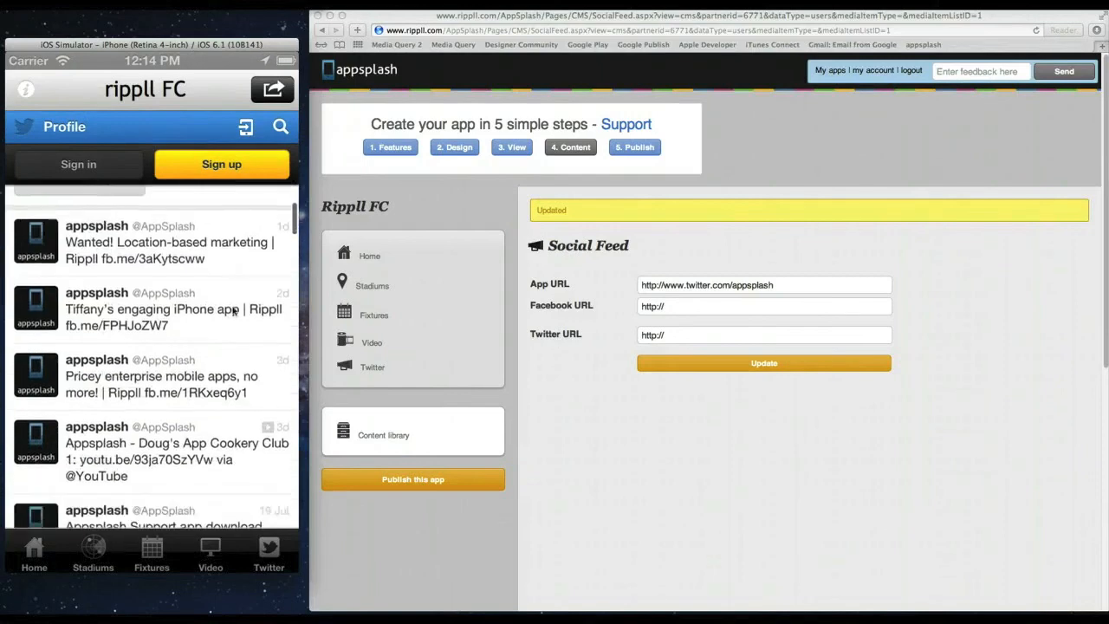
{"action": "scroll", "coordinate": [179, 309], "scroll_direction": "up", "scroll_amount": 10}
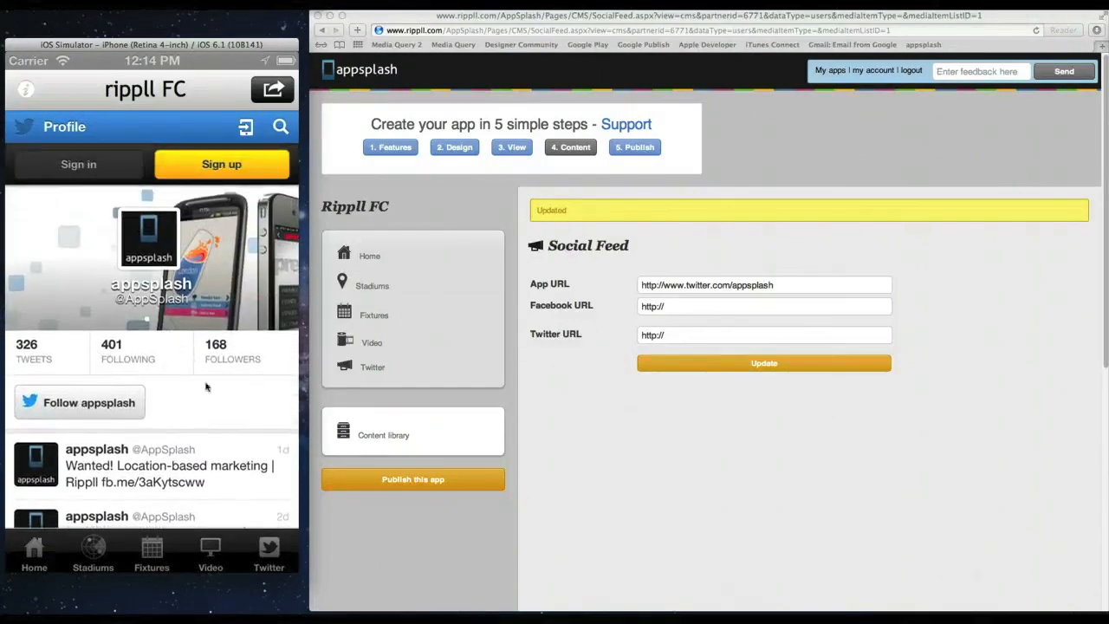
{"action": "scroll", "coordinate": [98, 440], "scroll_direction": "down", "scroll_amount": 5}
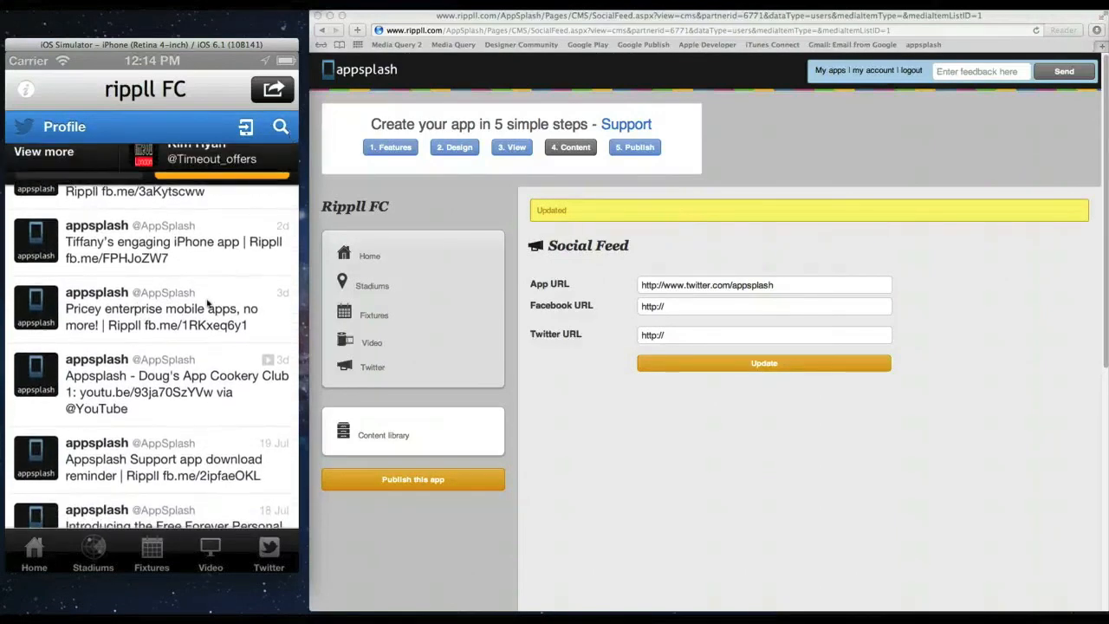
{"action": "scroll", "coordinate": [205, 302], "scroll_direction": "up", "scroll_amount": 5}
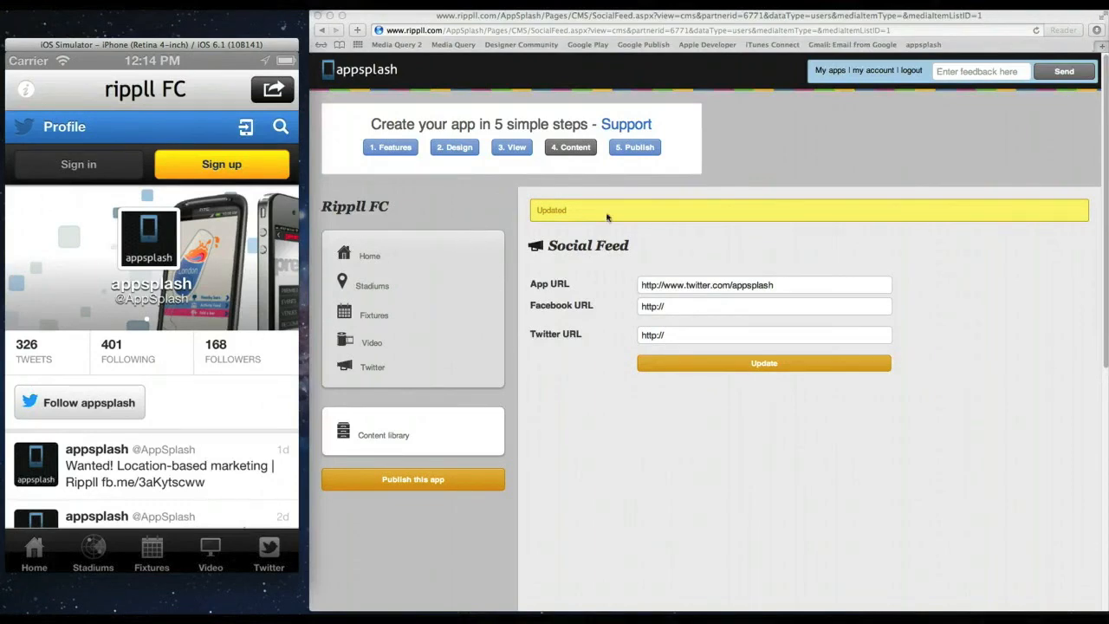
Step: Switch back to the Appsplash site, open the Publish stage and select the free Personal plan without messaging
{"action": "left_click", "coordinate": [634, 150]}
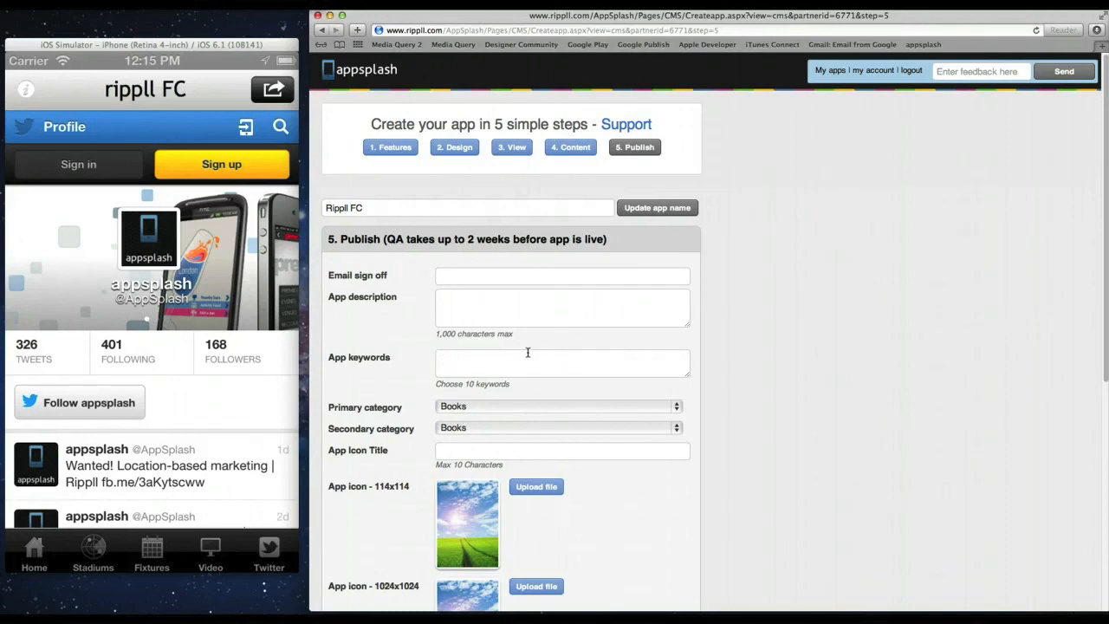
{"action": "left_click", "coordinate": [437, 409]}
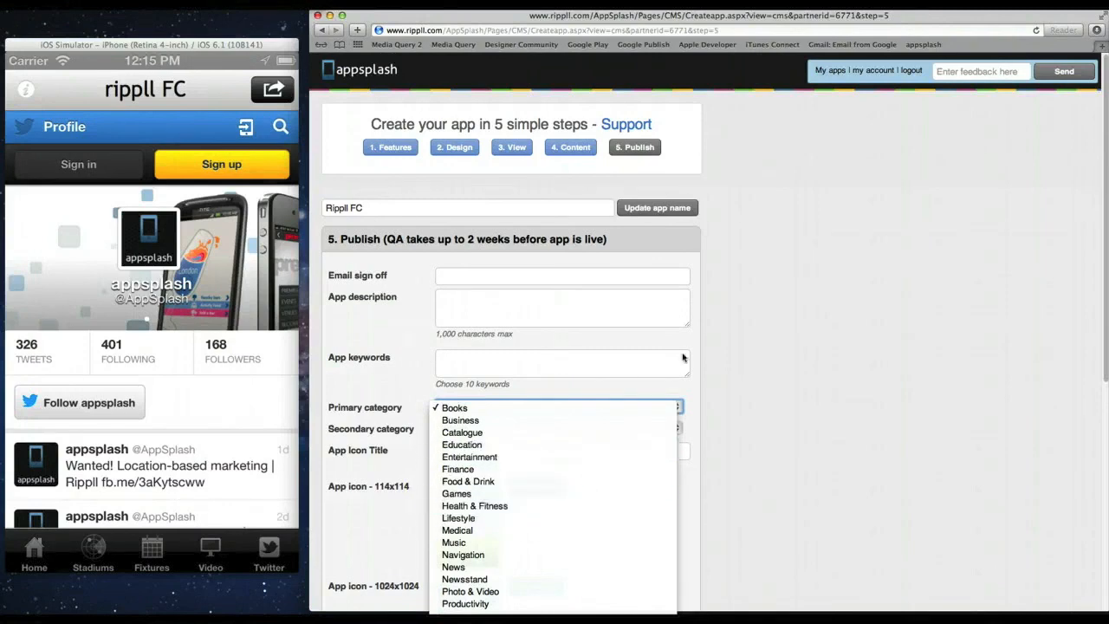
{"action": "left_click", "coordinate": [746, 314]}
{"action": "scroll", "coordinate": [745, 310], "scroll_direction": "down", "scroll_amount": 5}
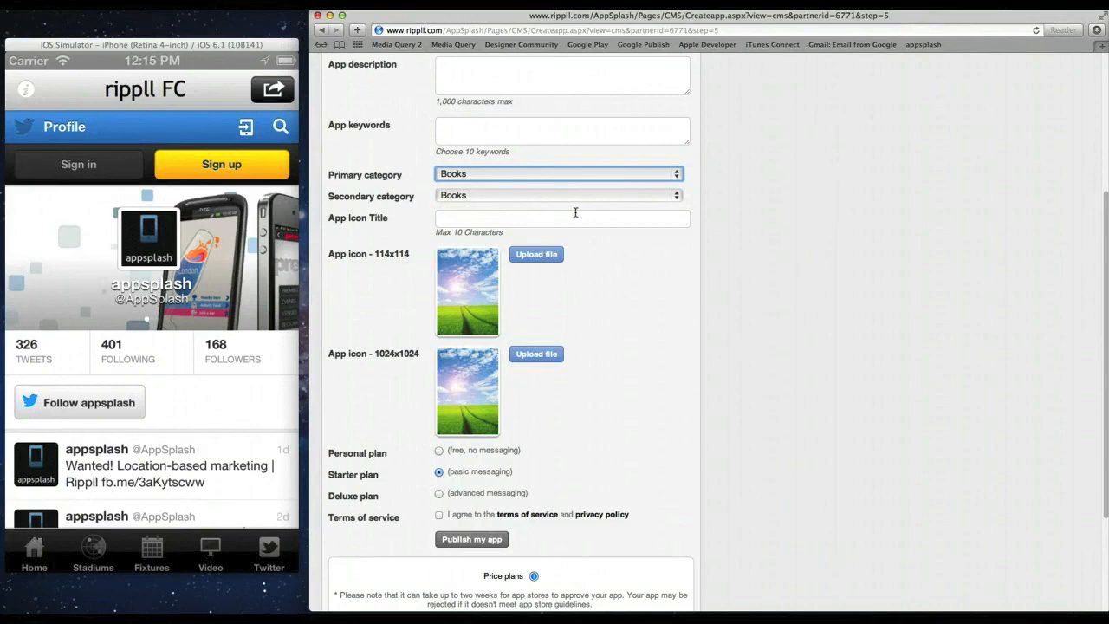
{"action": "left_click", "coordinate": [438, 452]}
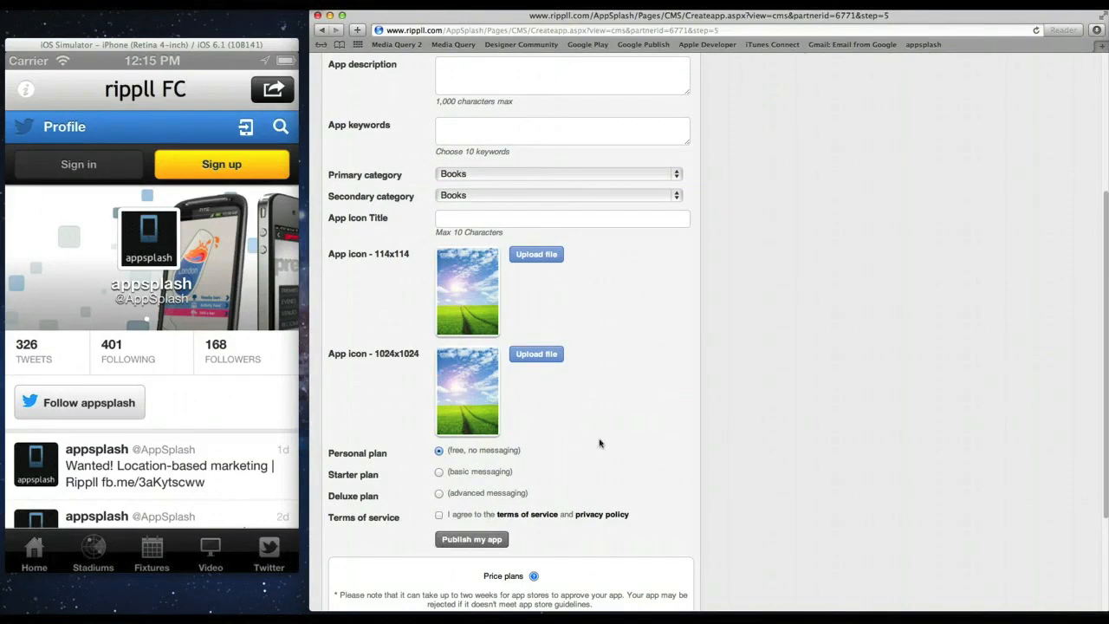
Step: Review the publish form's description, keyword, category, icon, plan and terms of service fields
{"action": "scroll", "coordinate": [664, 412], "scroll_direction": "up", "scroll_amount": 5}
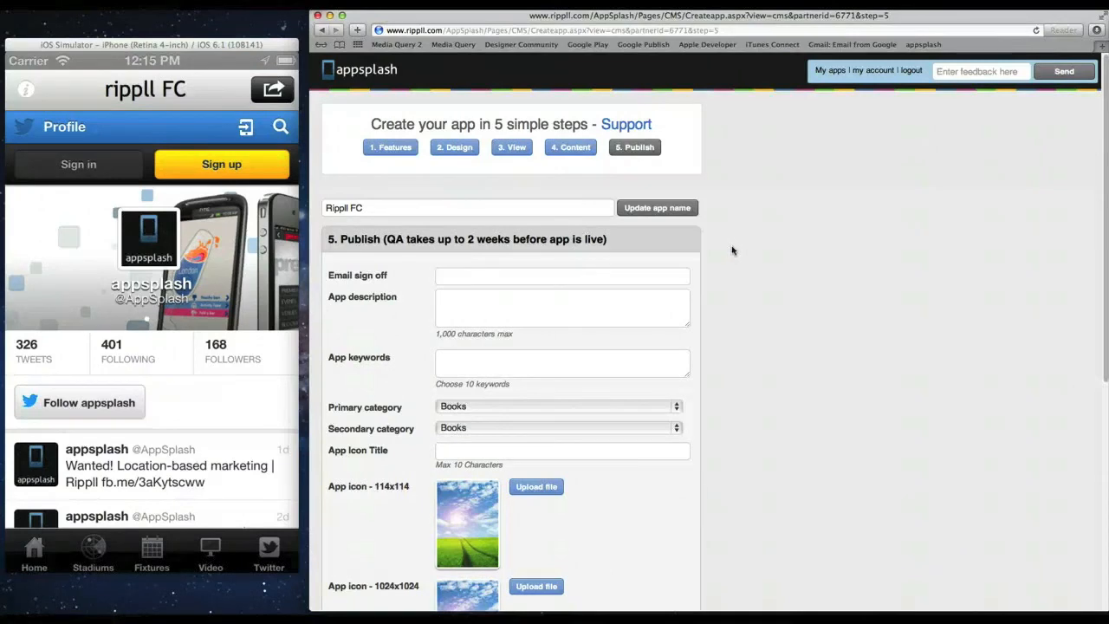
{"action": "scroll", "coordinate": [724, 264], "scroll_direction": "down", "scroll_amount": 5}
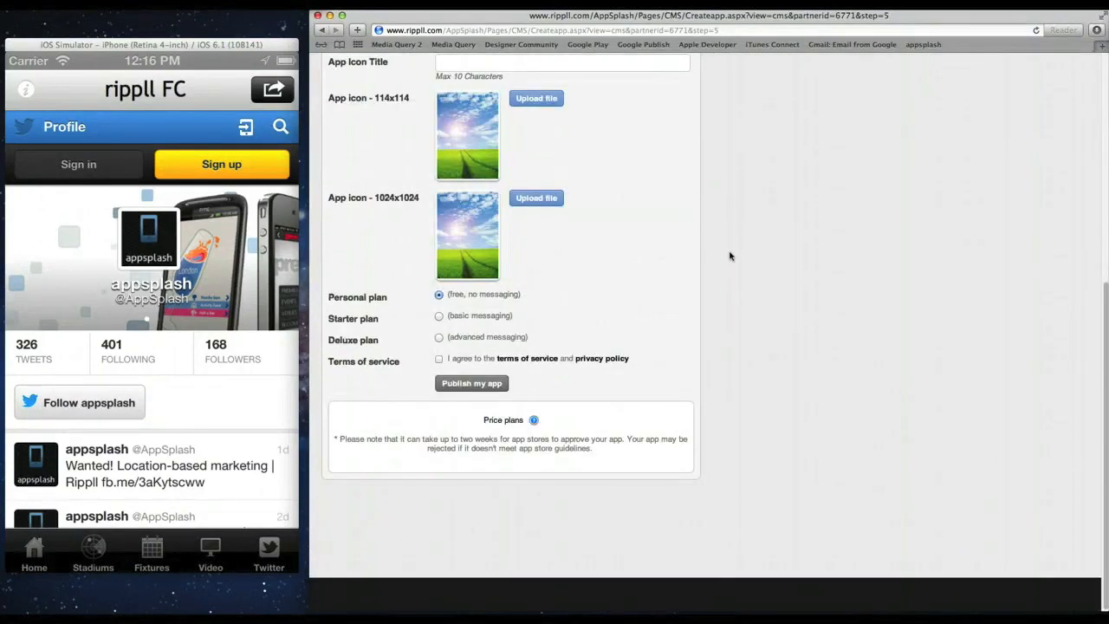
{"action": "scroll", "coordinate": [708, 294], "scroll_direction": "up", "scroll_amount": 4}
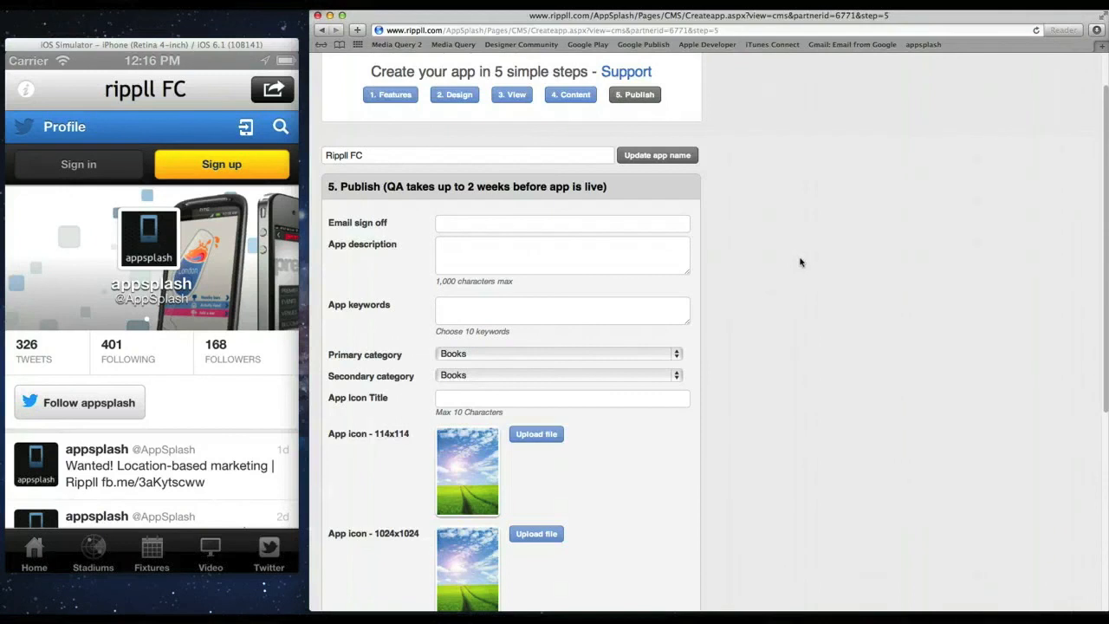
{"action": "scroll", "coordinate": [740, 297], "scroll_direction": "up", "scroll_amount": 1}
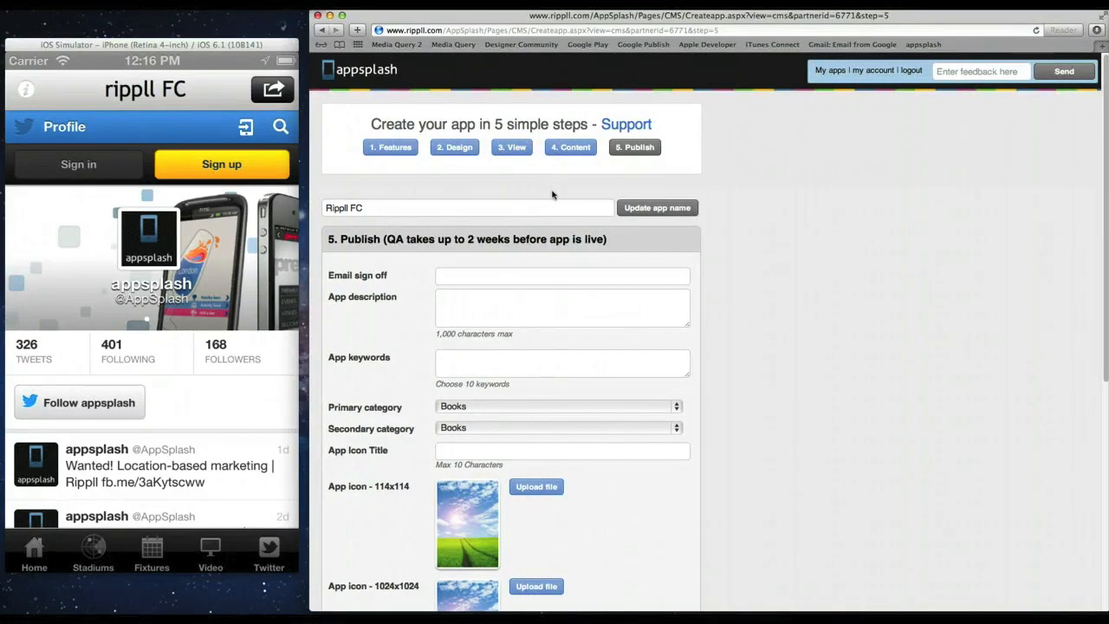
{"action": "scroll", "coordinate": [525, 302], "scroll_direction": "down", "scroll_amount": 5}
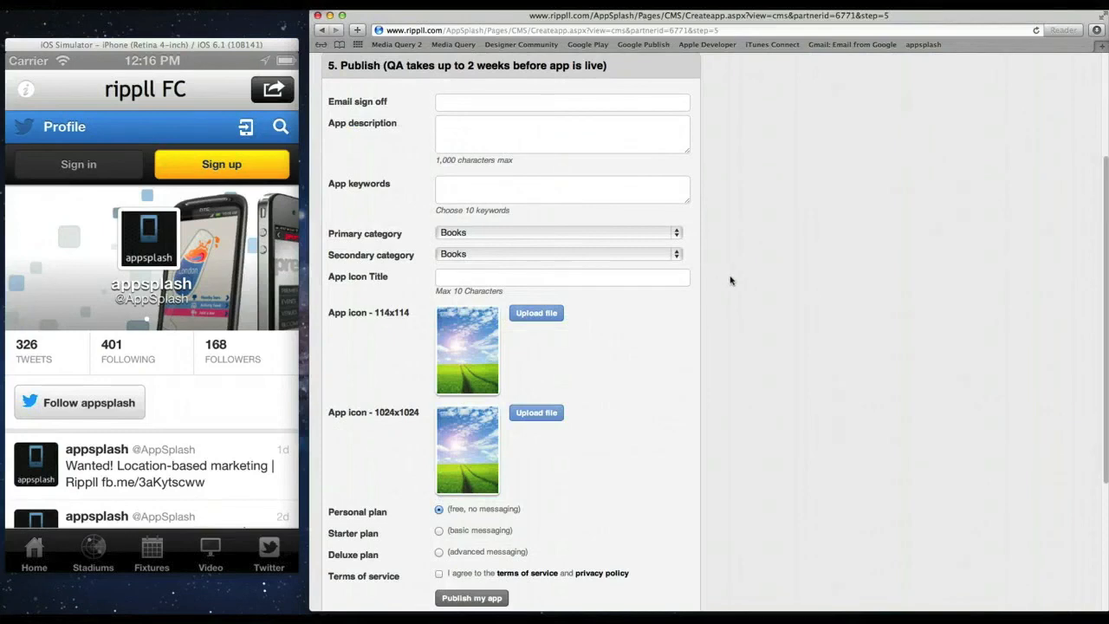
{"action": "scroll", "coordinate": [742, 278], "scroll_direction": "up", "scroll_amount": 3}
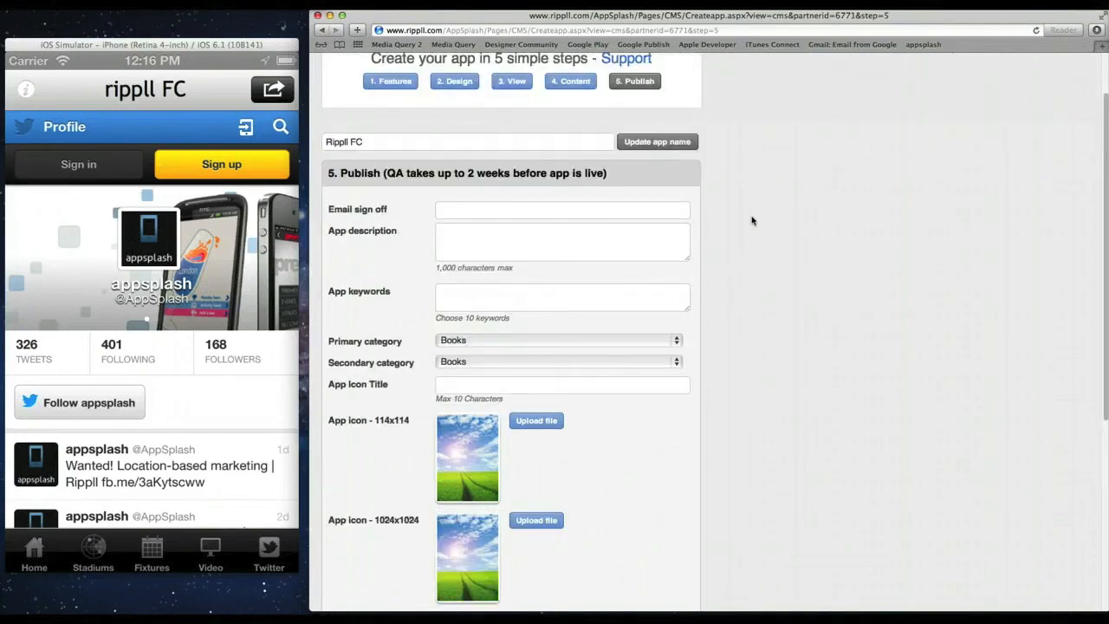